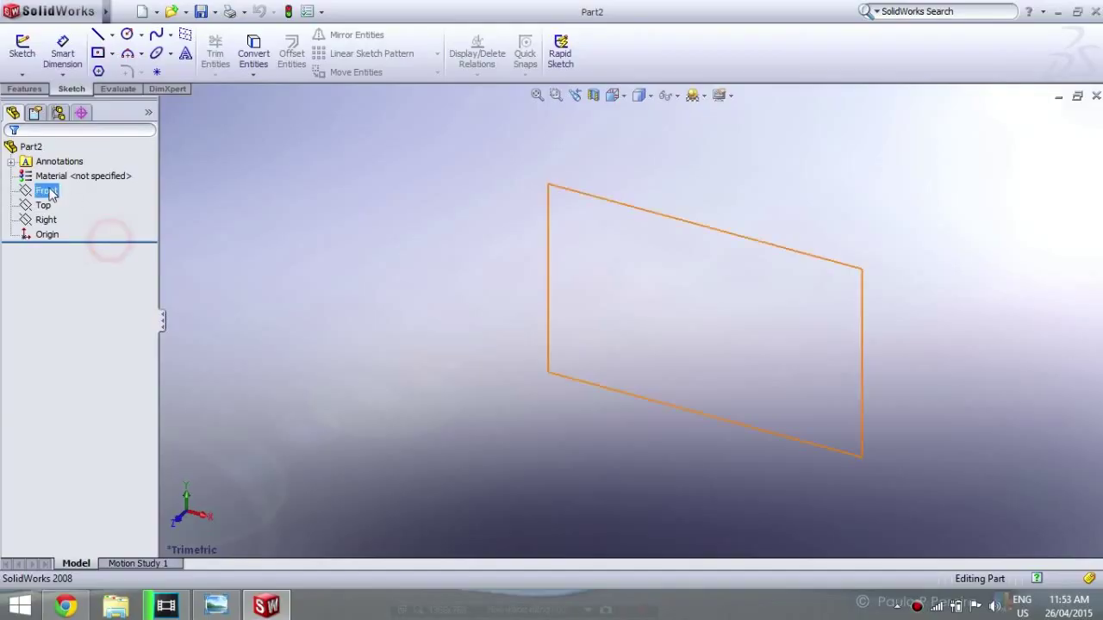
Step: Select the Front plane in the FeatureManager design tree as the first sketch plane
click(45, 189)
Step: Sketch a center rectangle from the origin on the Front plane, viewed normal to it
click(123, 169)
click(22, 48)
click(97, 53)
click(555, 320)
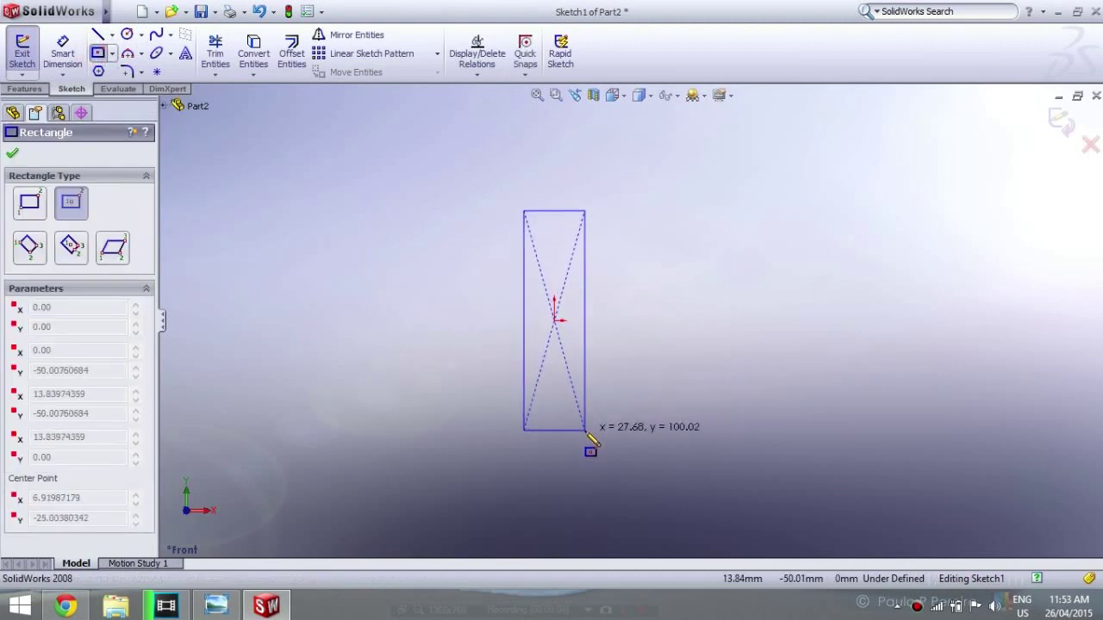
click(585, 431)
right_click(611, 366)
click(655, 207)
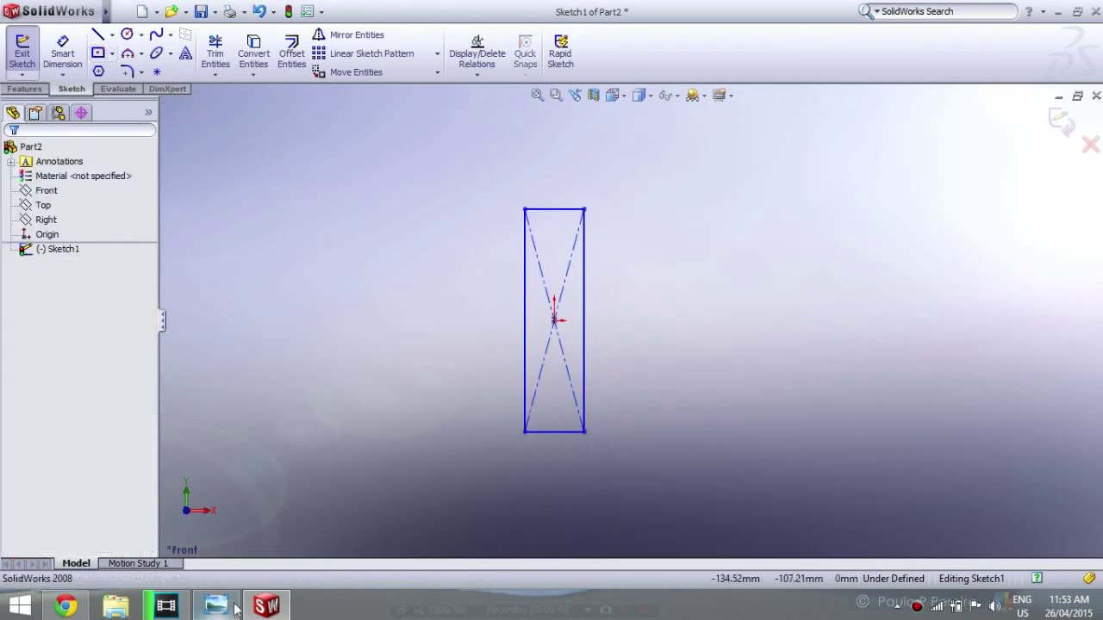
Step: Set the rectangle's bottom edge to 16 mm and its right side to 140 mm
click(238, 610)
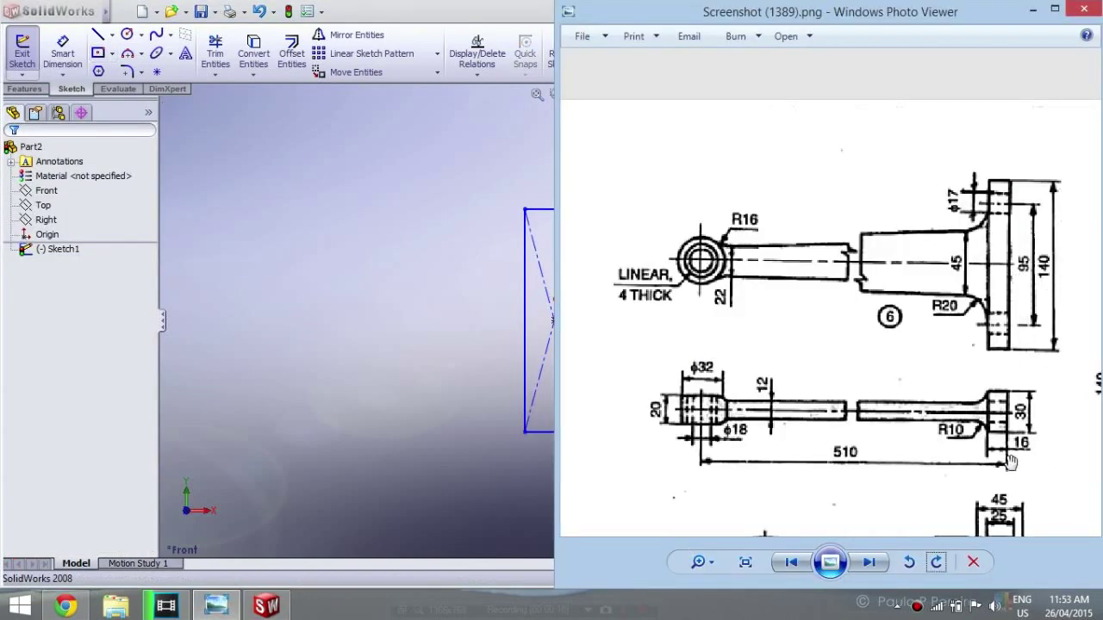
click(358, 379)
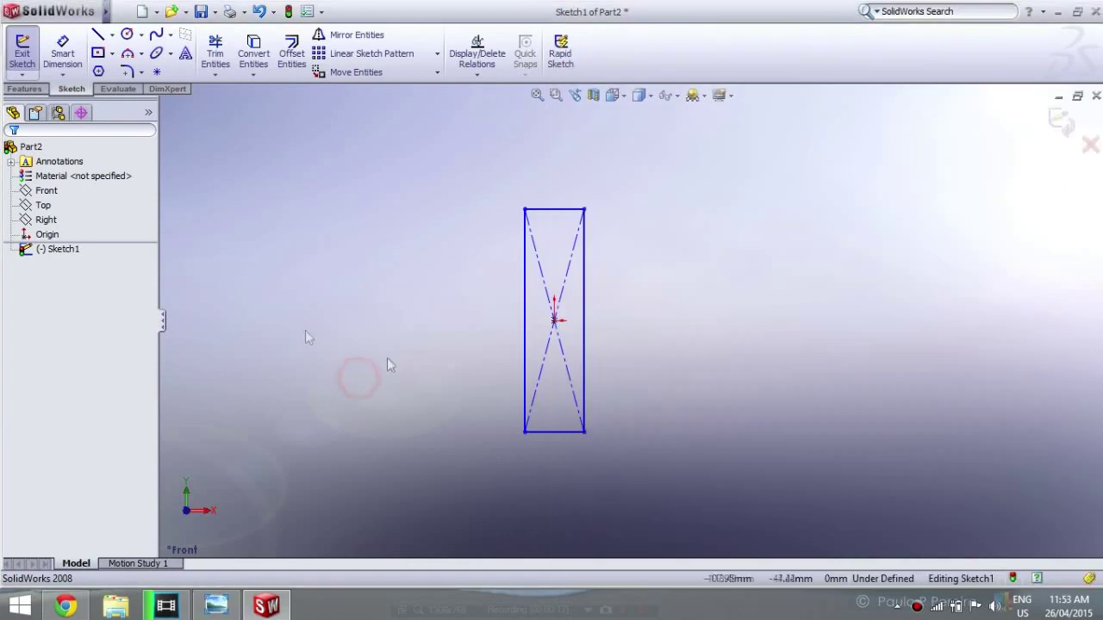
click(552, 433)
double_click(81, 461)
text(16)
key(Return)
click(572, 306)
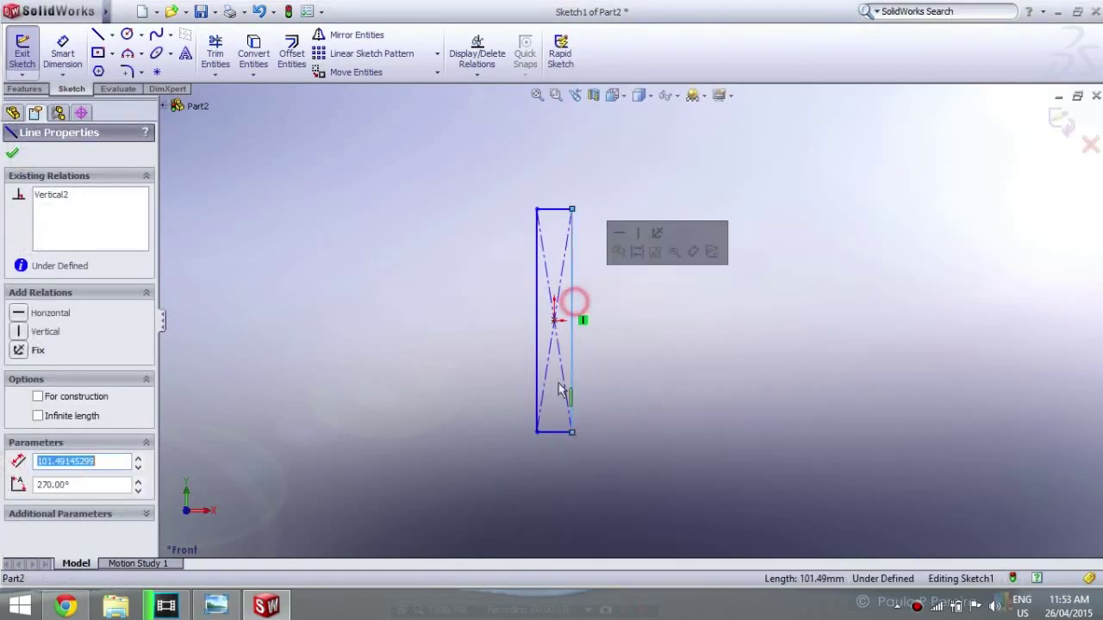
double_click(101, 462)
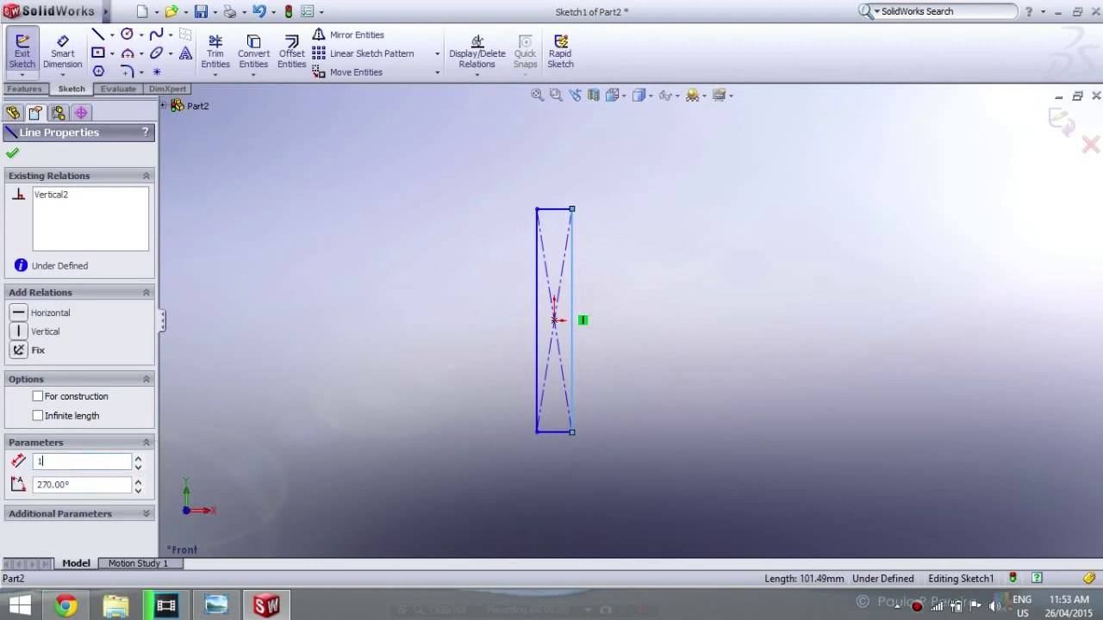
text(40)
key(Return)
click(12, 153)
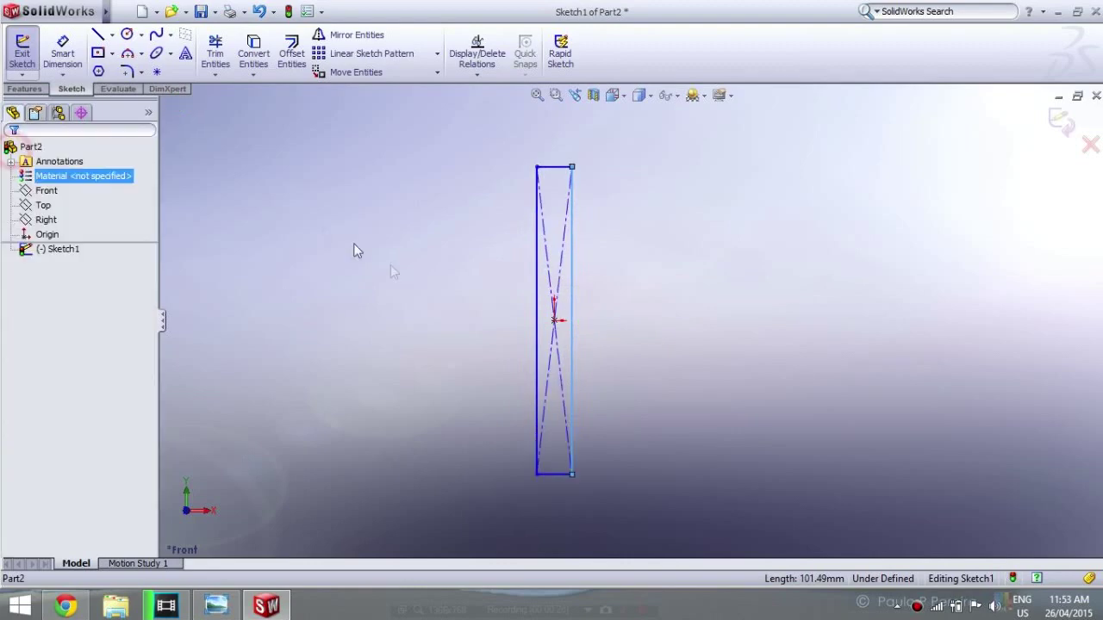
click(25, 91)
Step: Extrude the rectangle Mid Plane into a solid bar, then orbit to view it in 3D
click(28, 52)
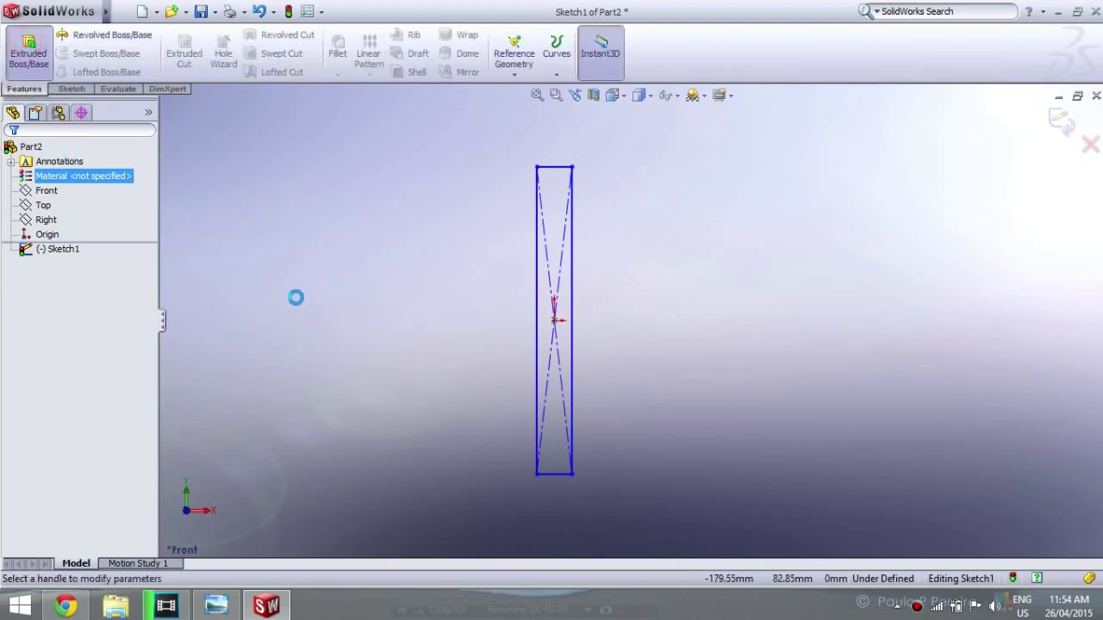
click(91, 243)
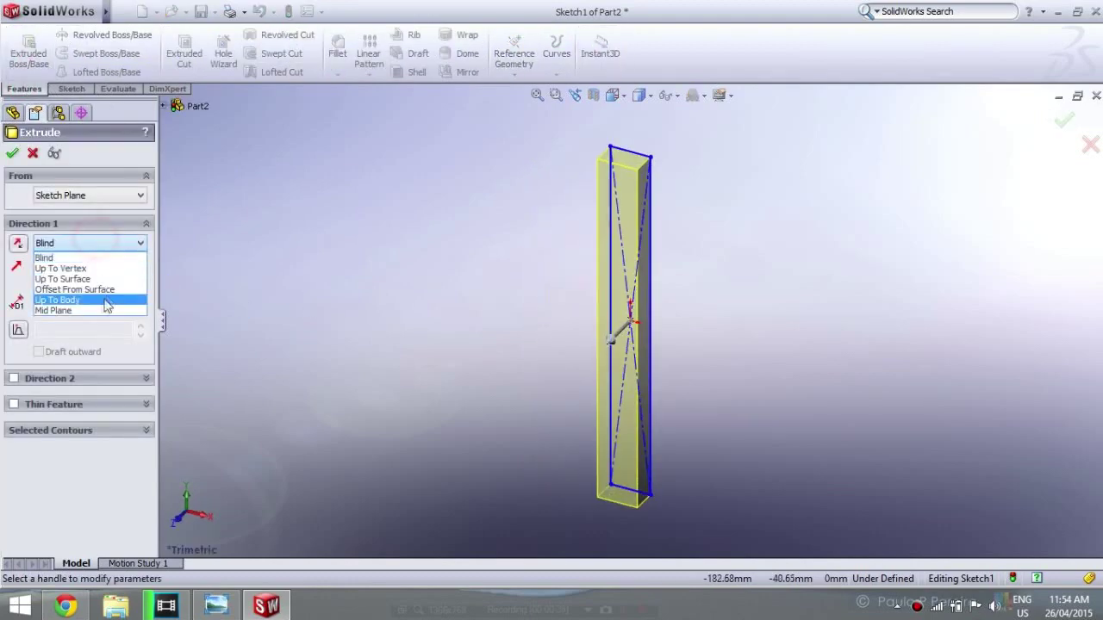
click(86, 312)
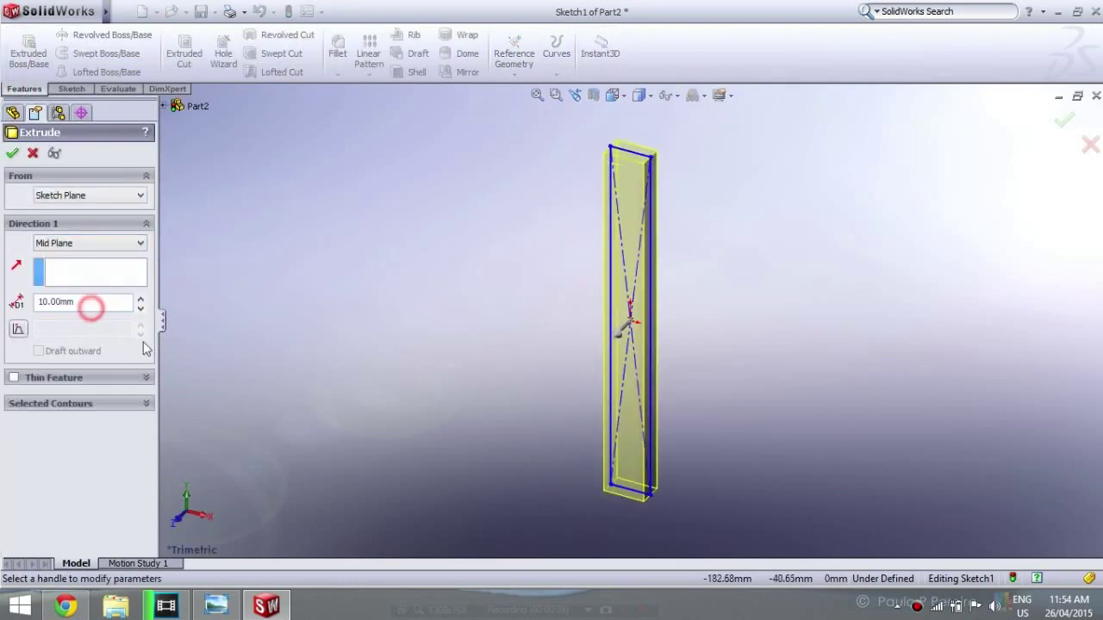
click(217, 605)
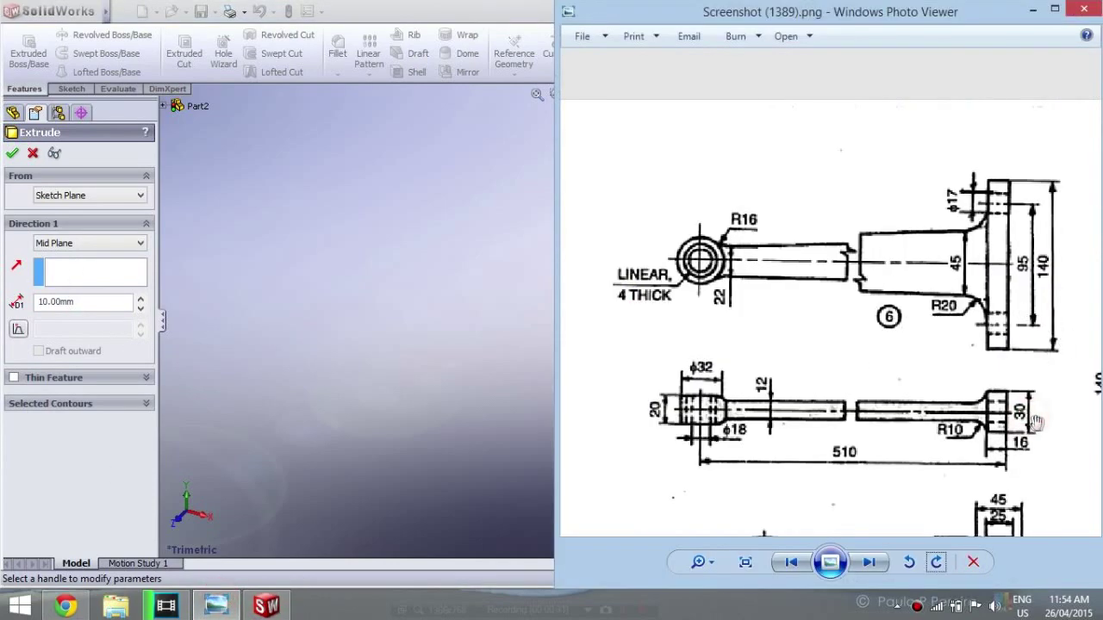
click(337, 303)
double_click(81, 301)
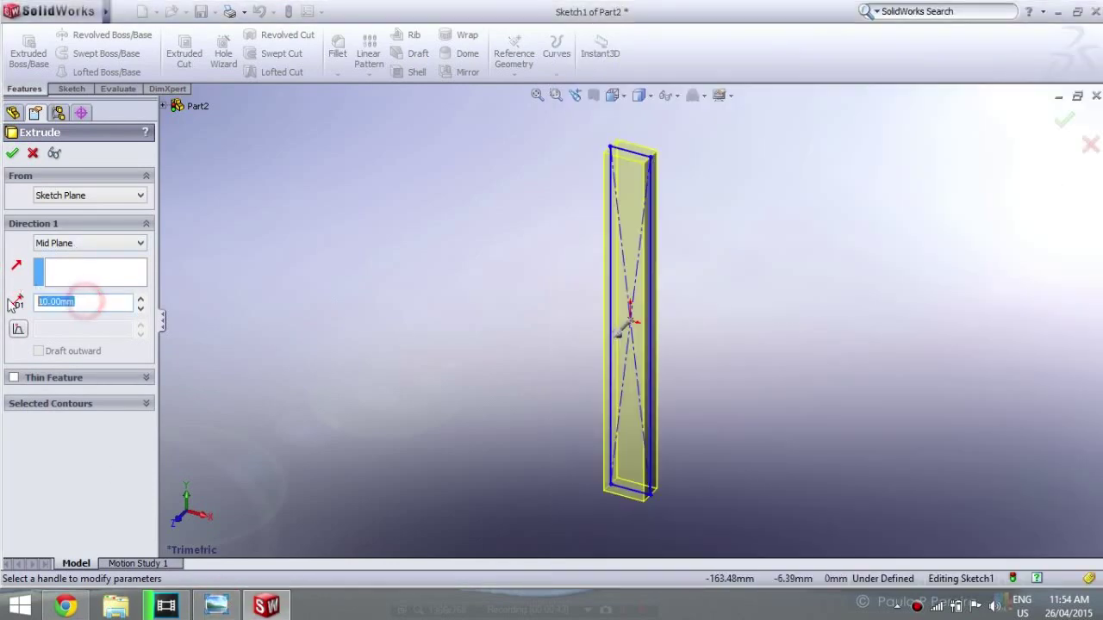
text(30)
click(12, 154)
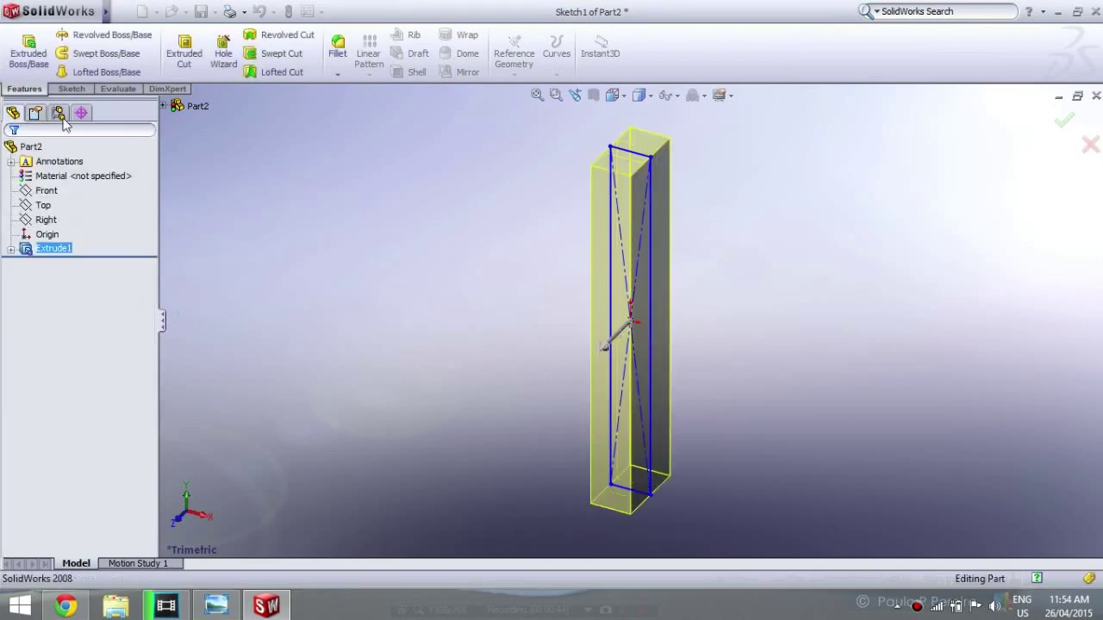
middle_drag(371, 274, 417, 291)
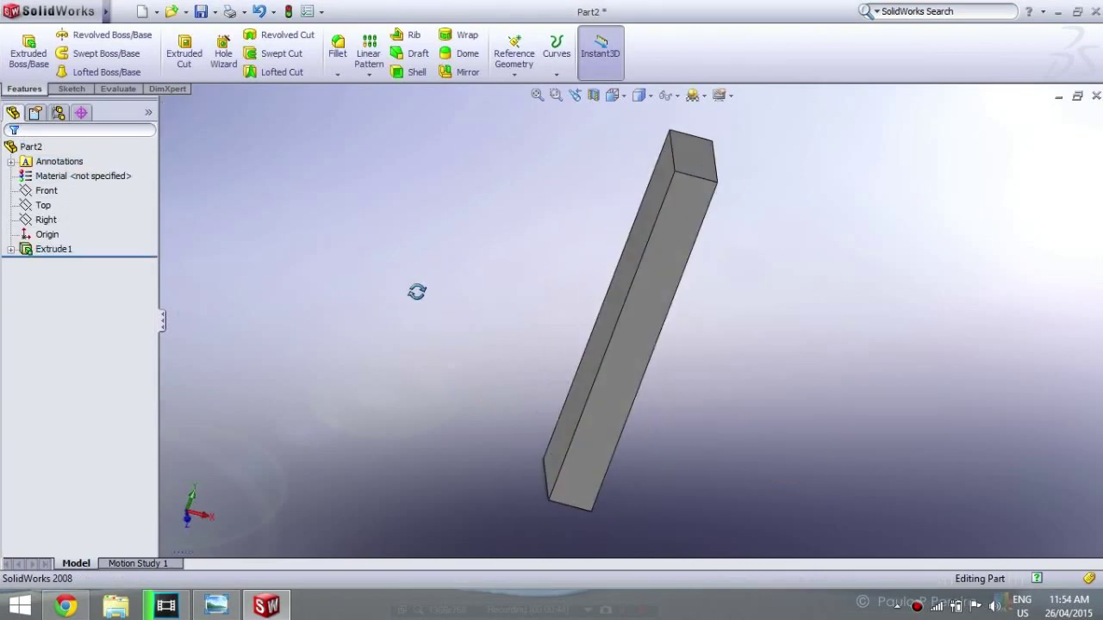
Step: Open a new sketch on the Front plane, viewed normal to it
click(46, 190)
click(76, 166)
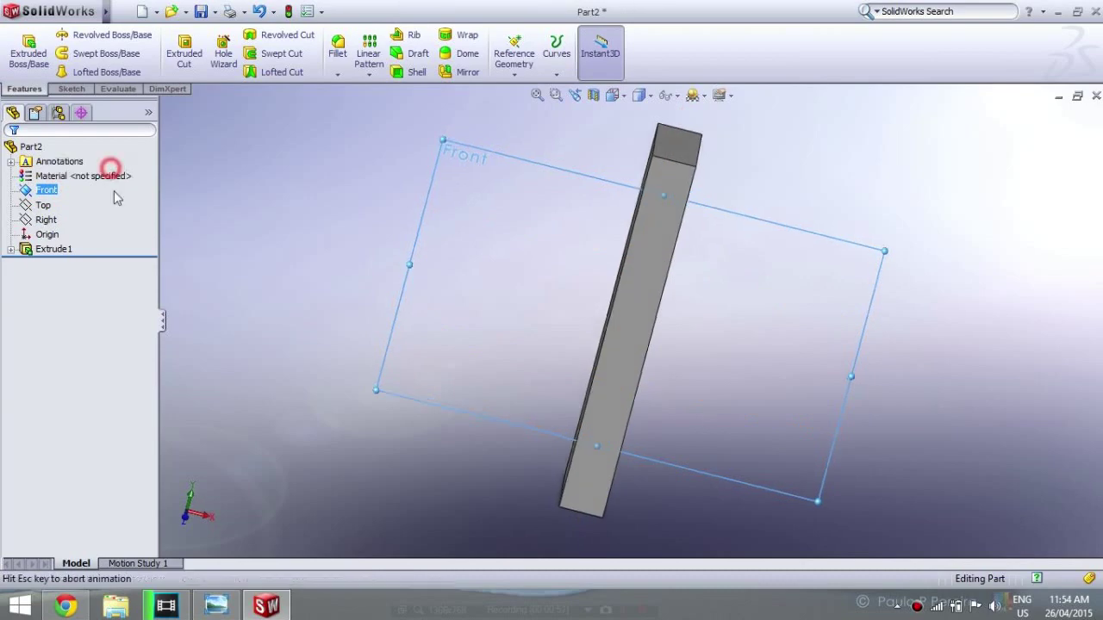
click(222, 221)
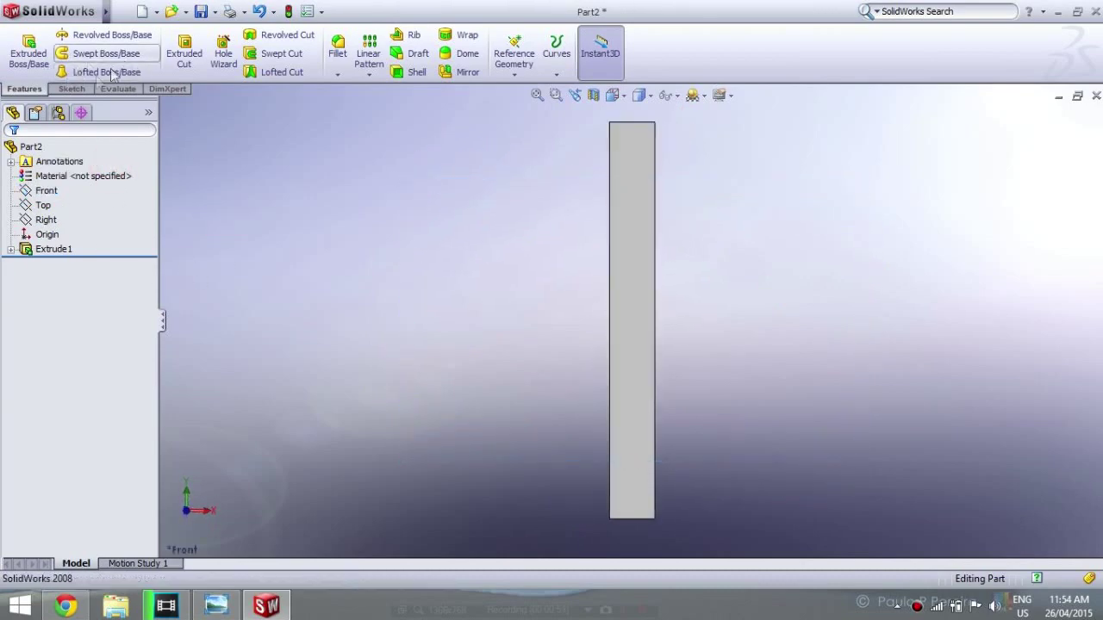
click(72, 89)
click(46, 190)
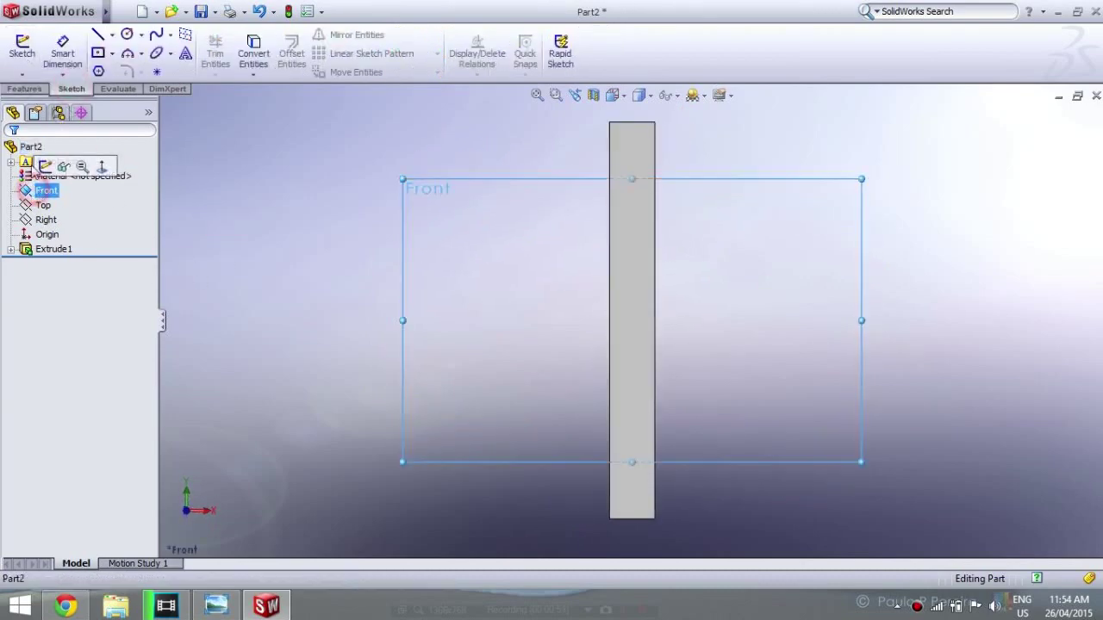
click(40, 164)
Step: Draw a long horizontal centerline running left from the origin
click(112, 35)
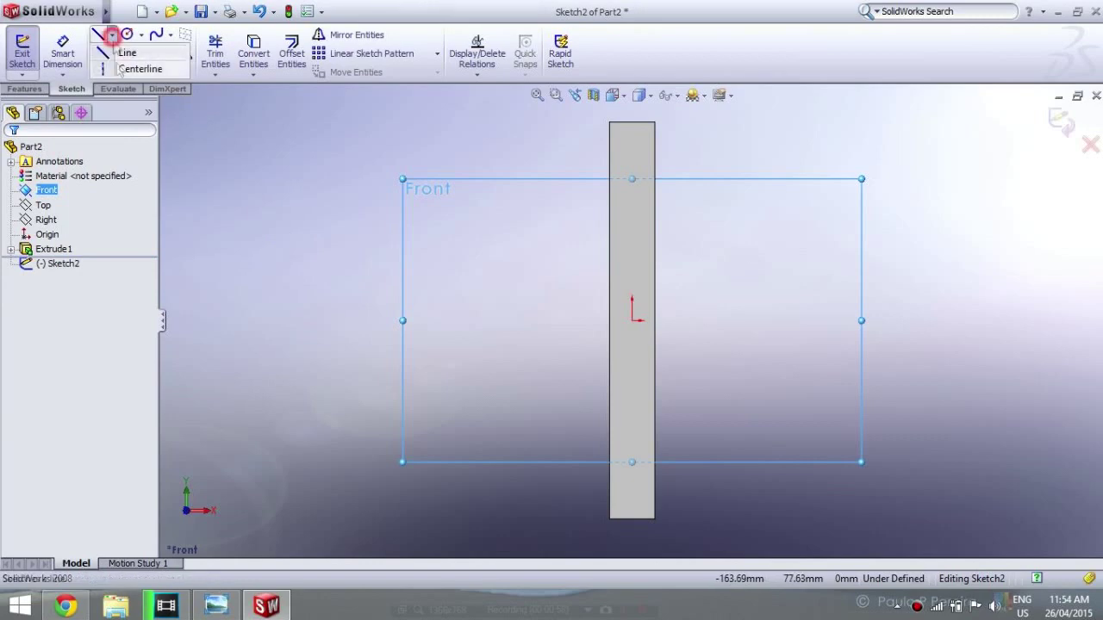
click(120, 71)
scroll(451, 308, up, 2)
scroll(637, 345, up, 3)
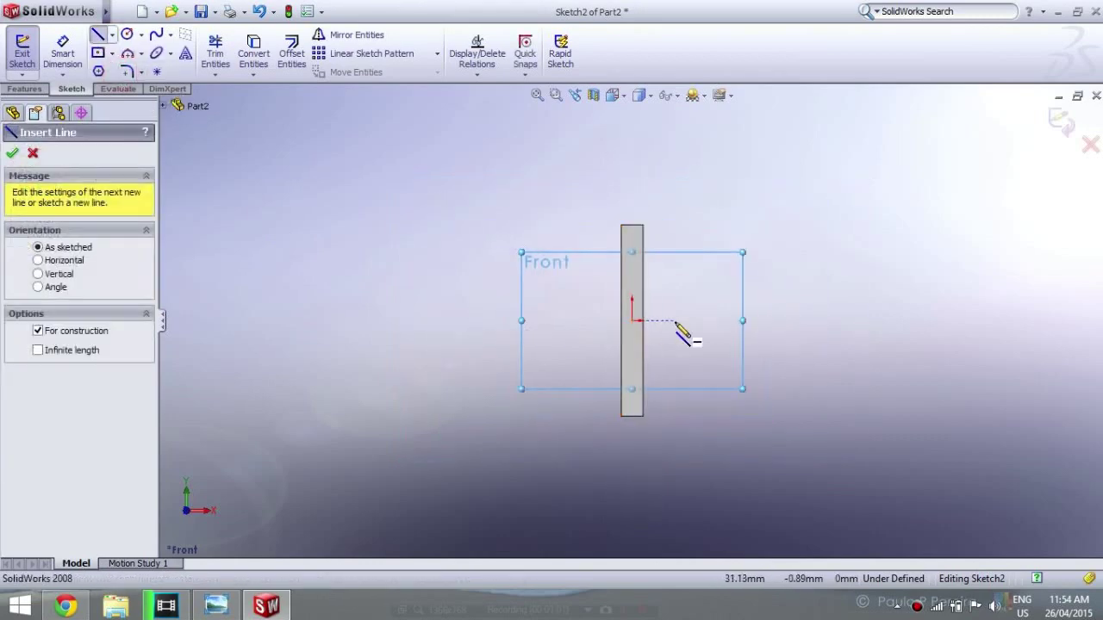
click(632, 320)
scroll(451, 325, up, 2)
scroll(455, 332, up, 1)
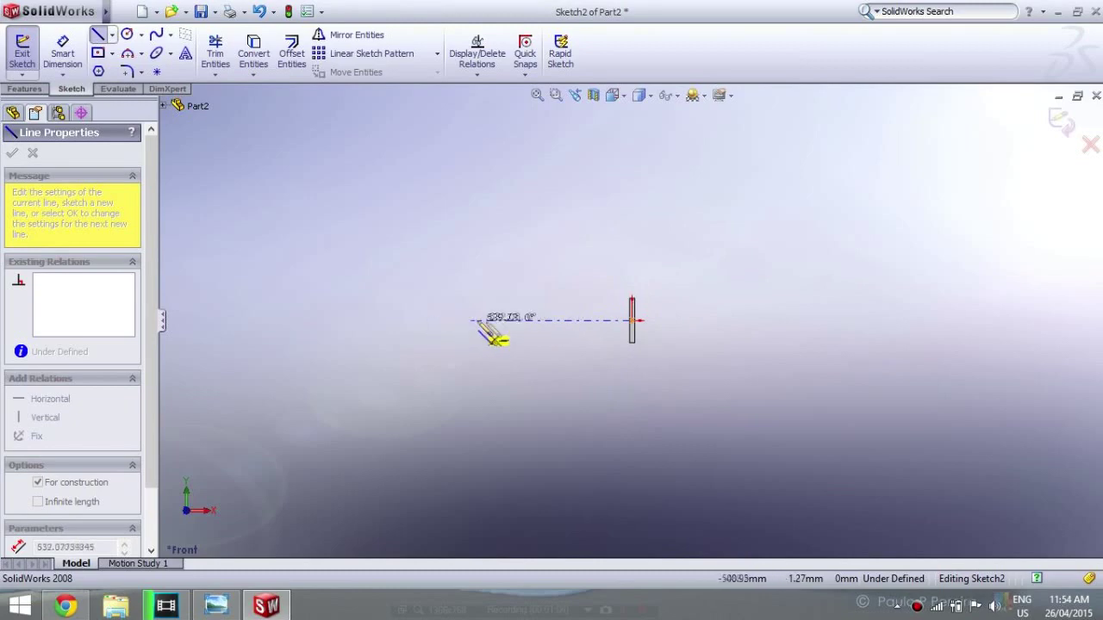
click(473, 321)
right_click(481, 369)
click(509, 143)
scroll(537, 339, down, 3)
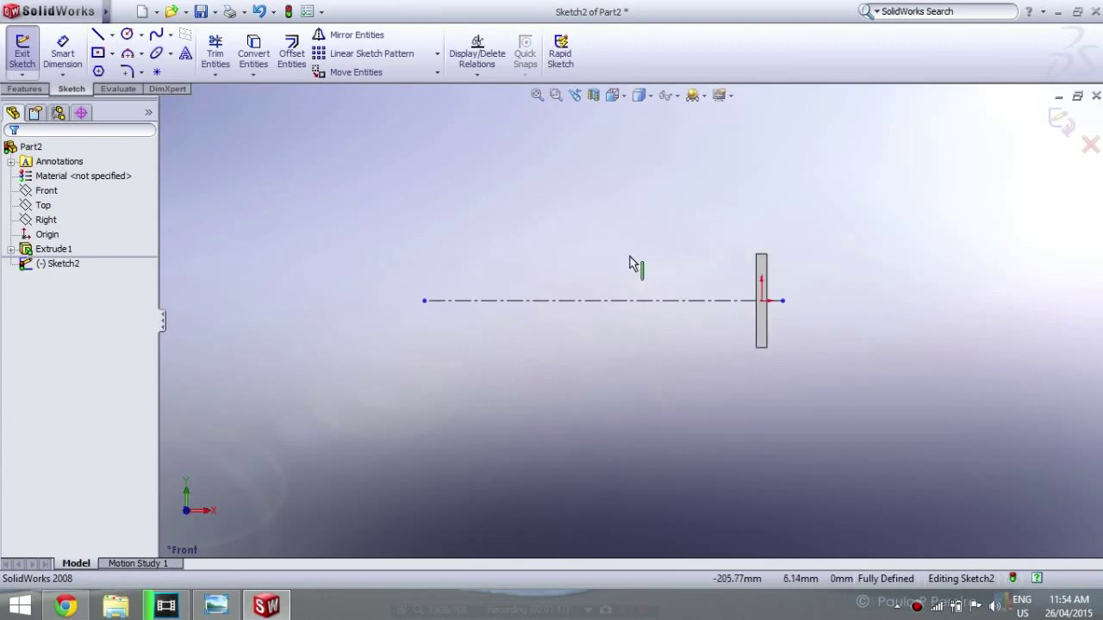
Step: Draw a circle on the centerline's left end and give it a 16 mm radius
click(129, 34)
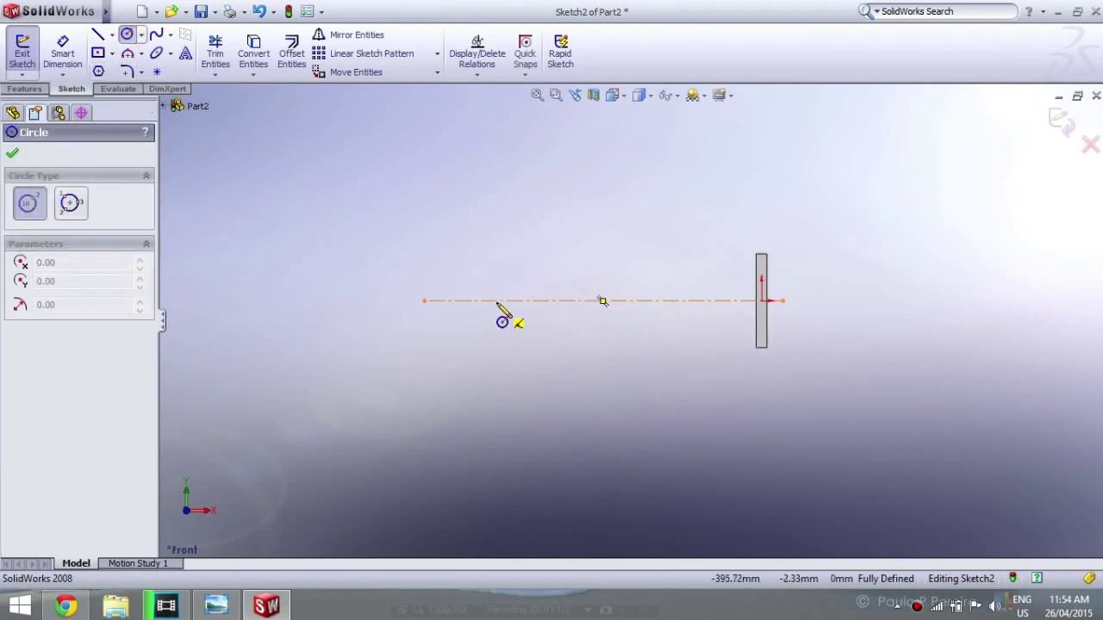
click(496, 301)
click(503, 332)
right_click(503, 332)
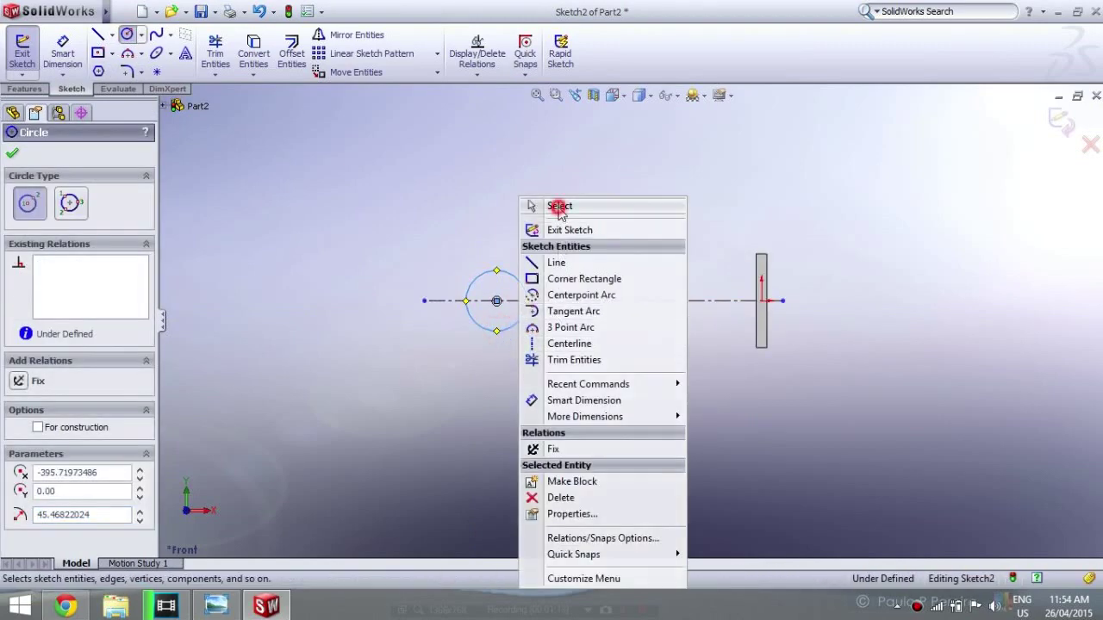
click(524, 207)
click(511, 329)
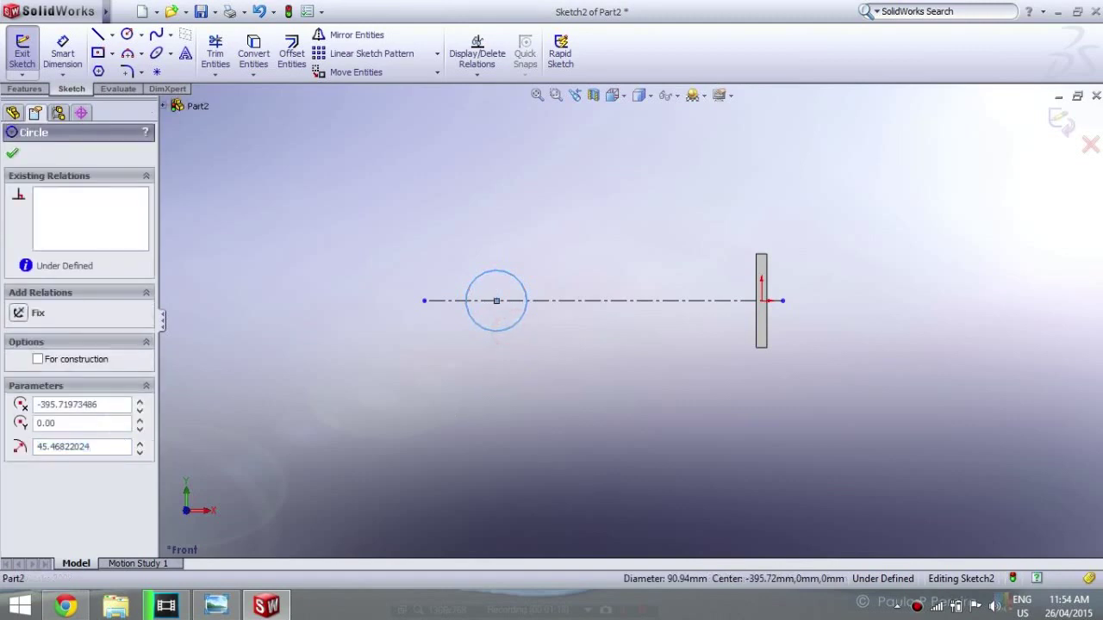
drag(95, 446, 33, 444)
text(16)
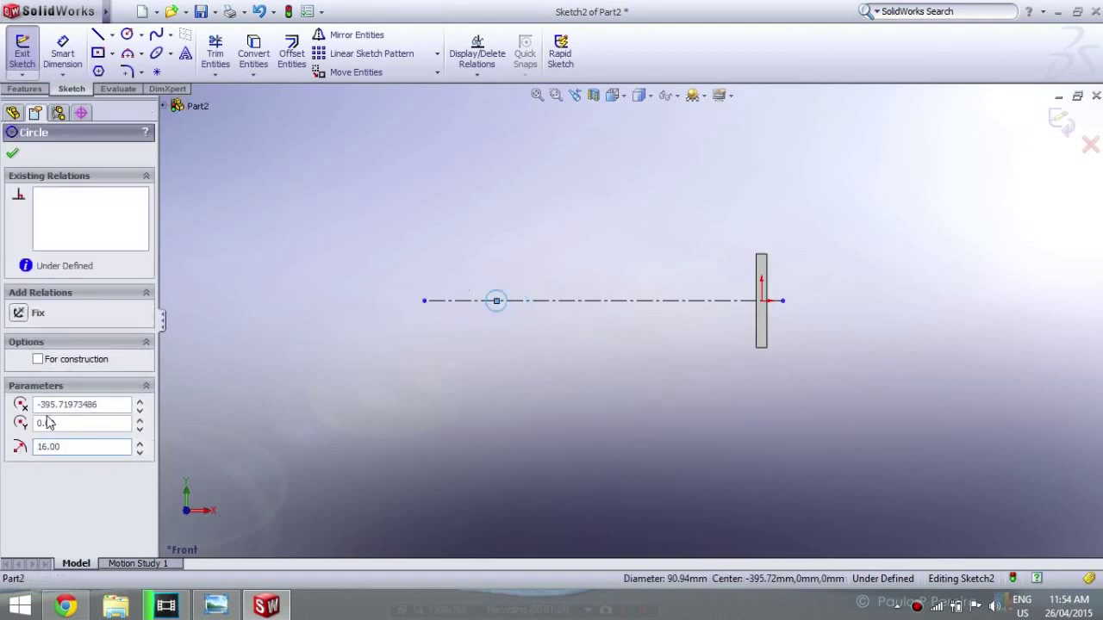
click(12, 155)
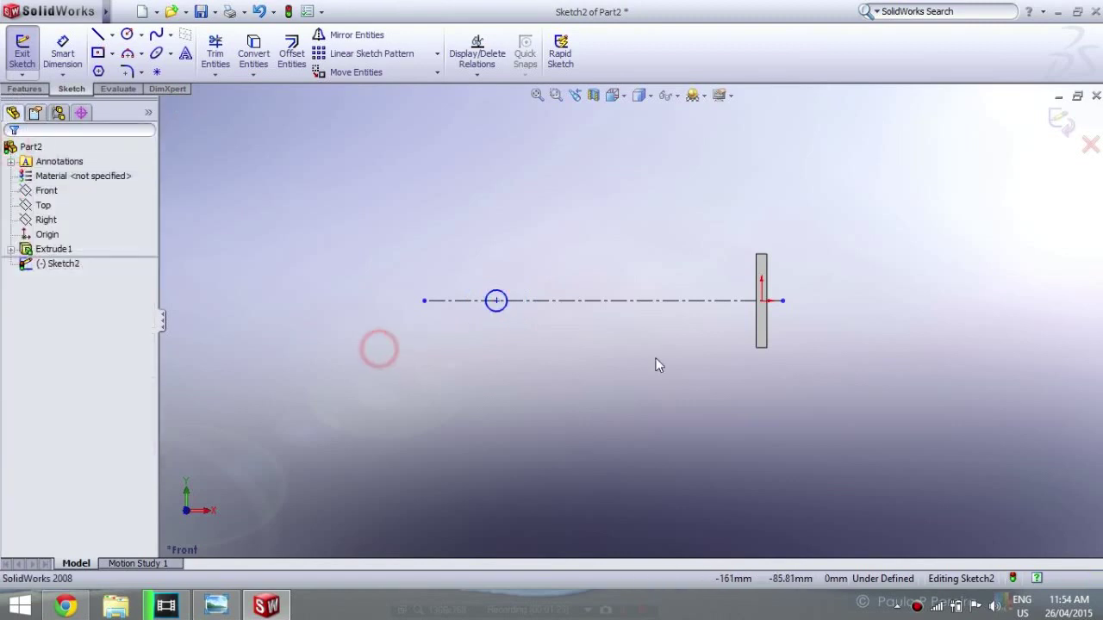
scroll(603, 331, down, 3)
Step: Dimension the circle centre to the bar's edge at 510 mm
click(62, 51)
click(286, 258)
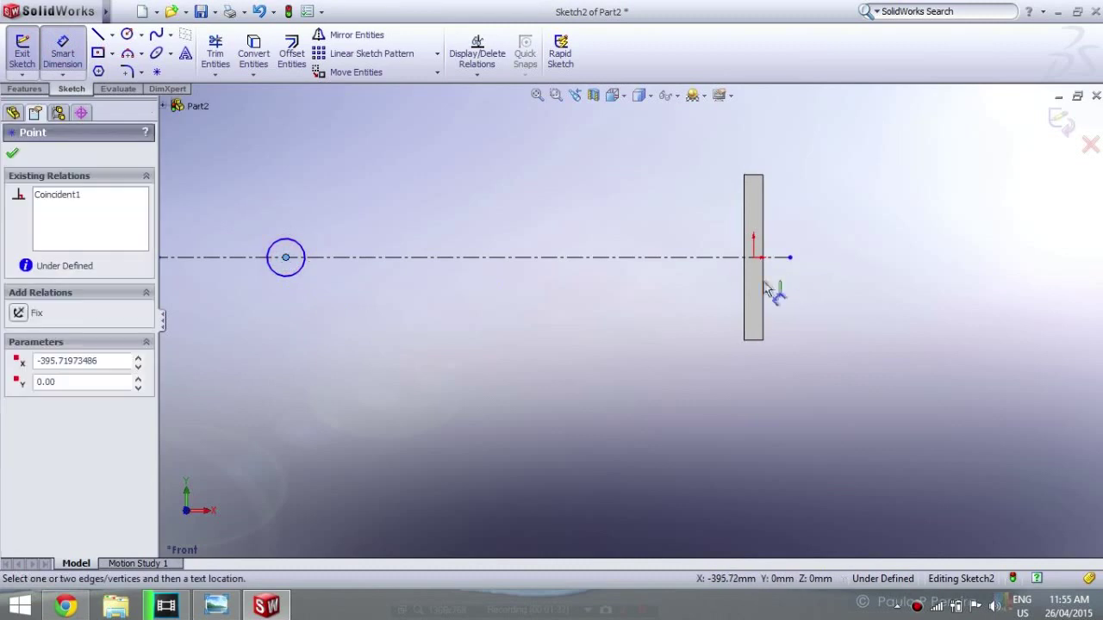
click(763, 285)
click(755, 447)
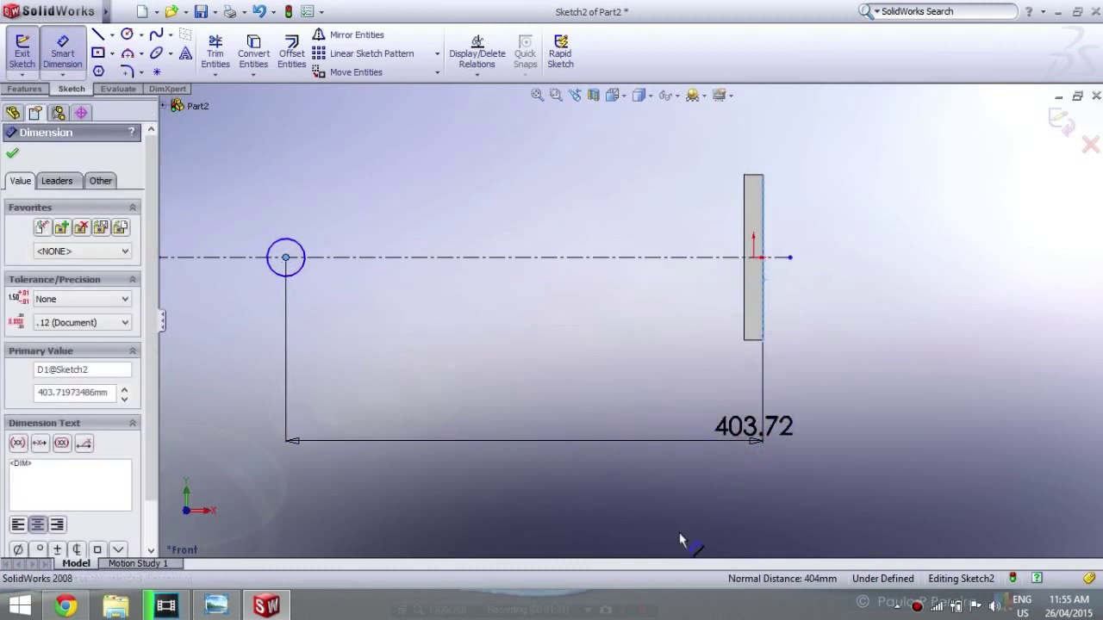
text(510)
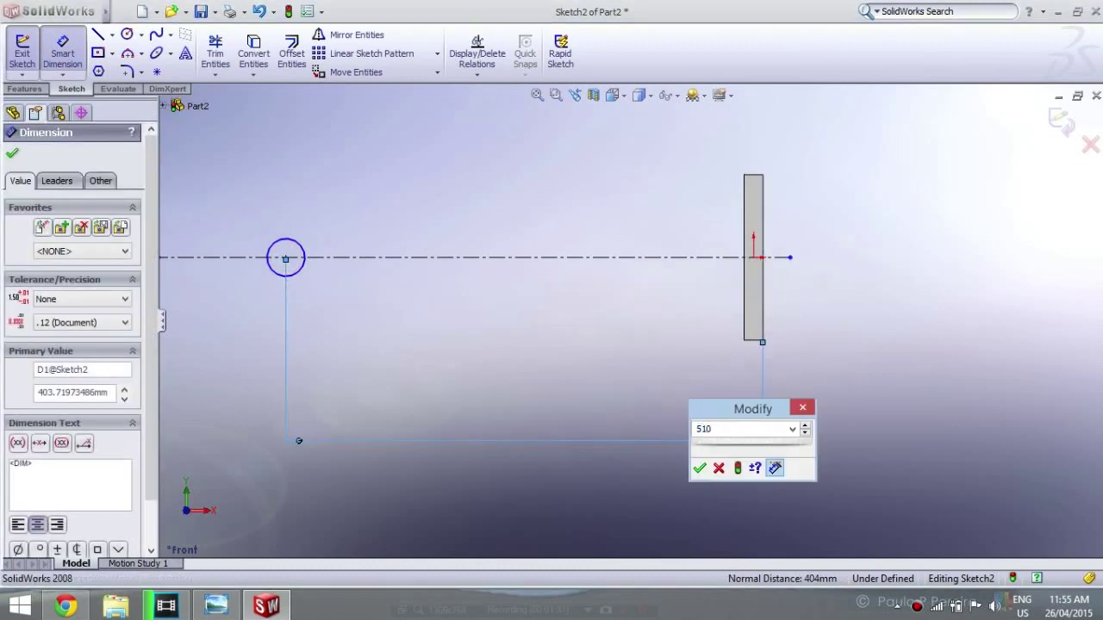
click(699, 469)
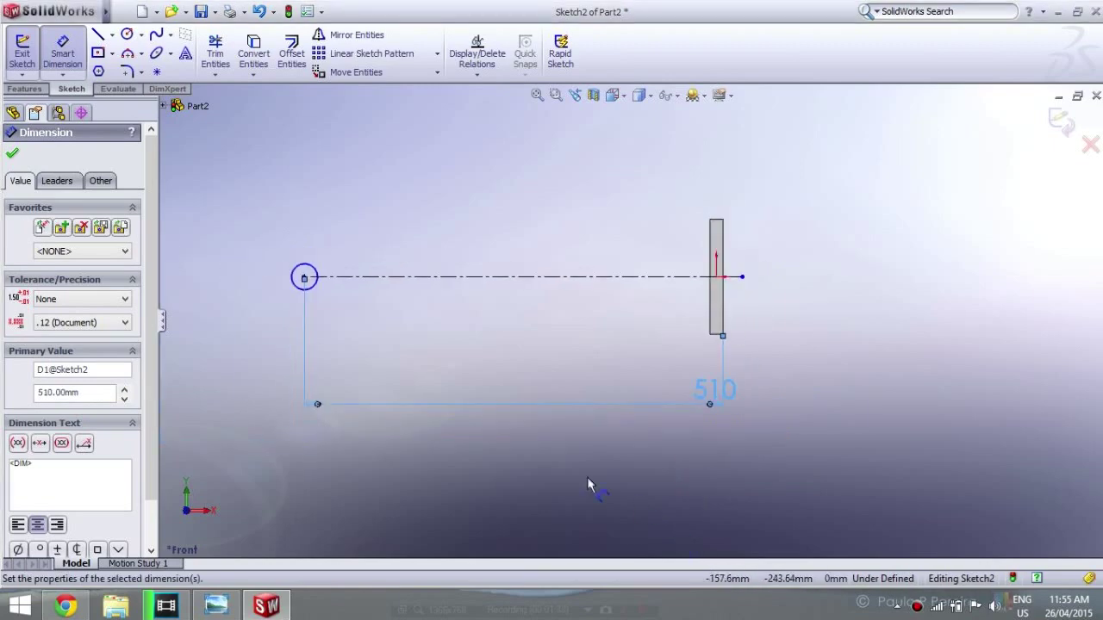
key(Escape)
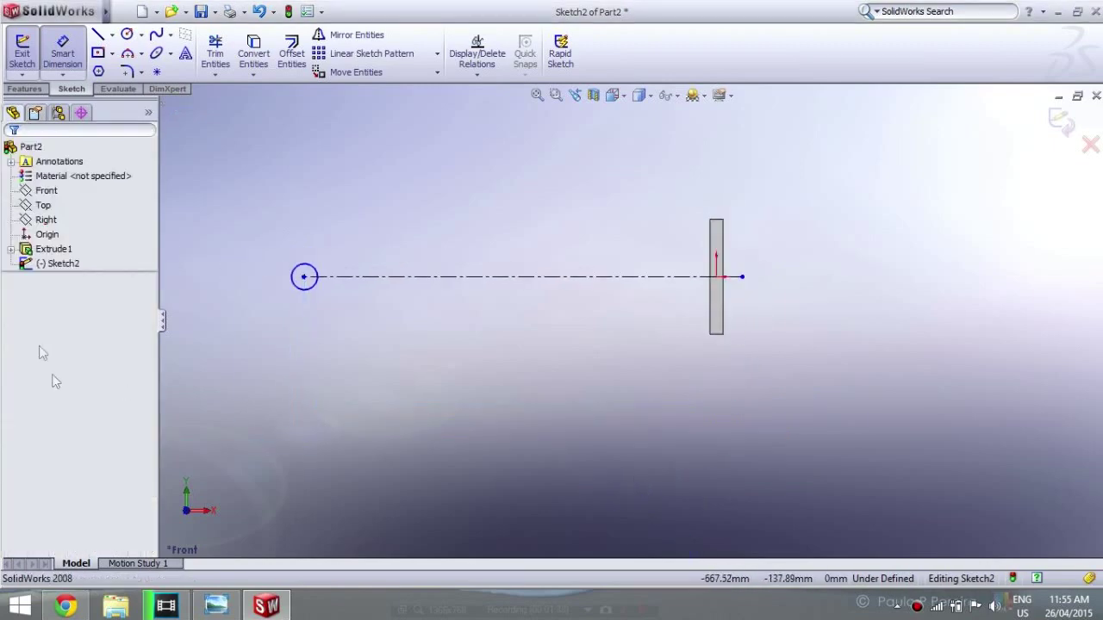
Step: Offset the centerline bi-directionally by 11 mm (22/2)
key(f)
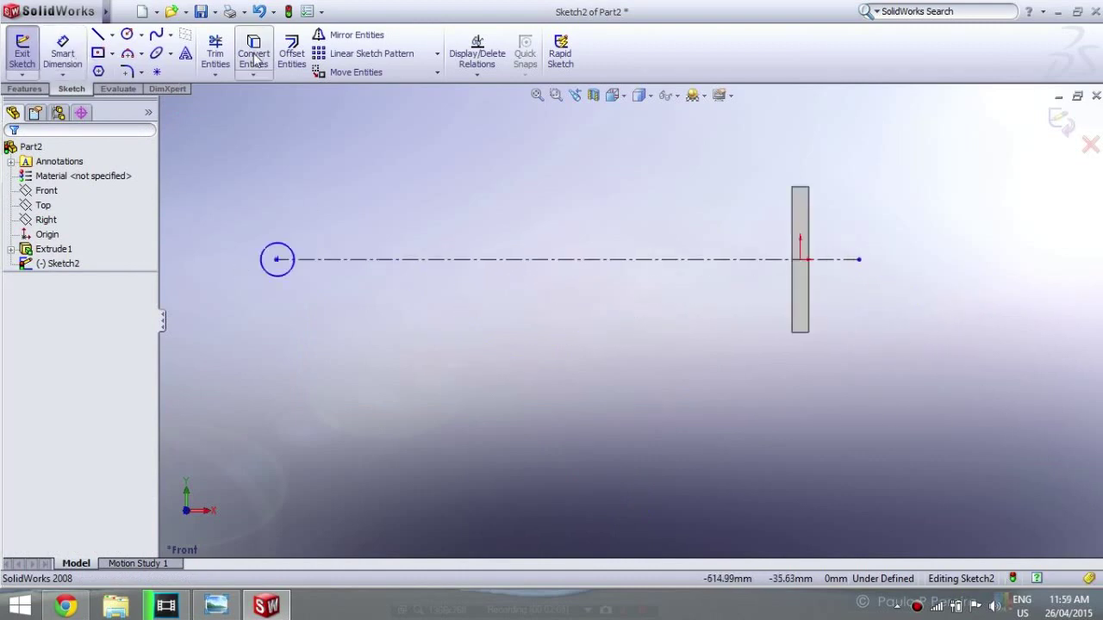
click(291, 54)
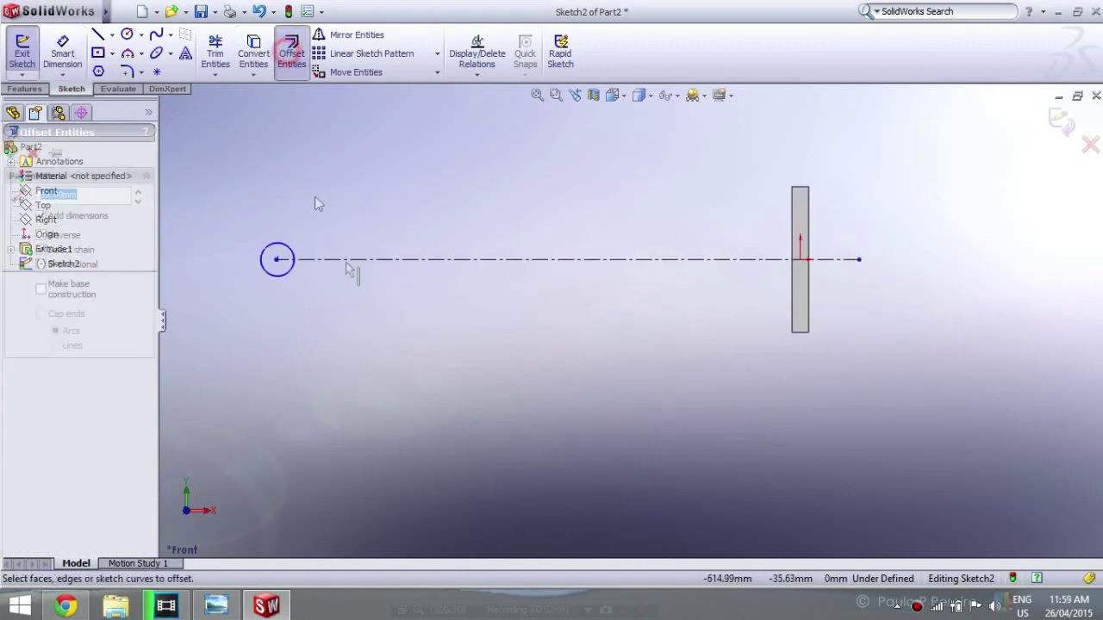
click(422, 261)
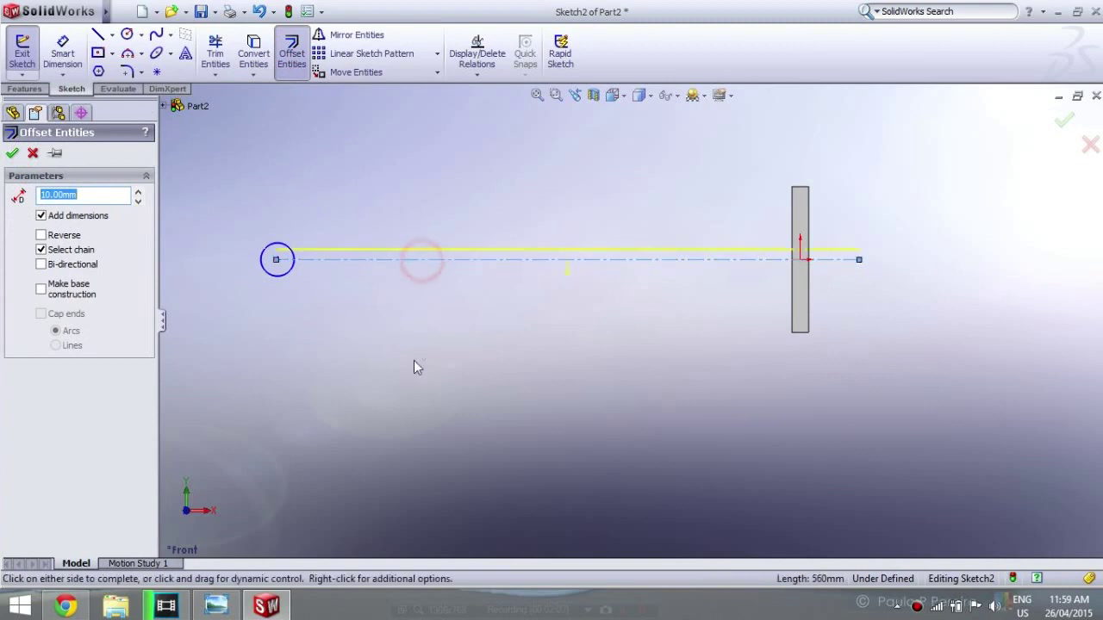
click(75, 266)
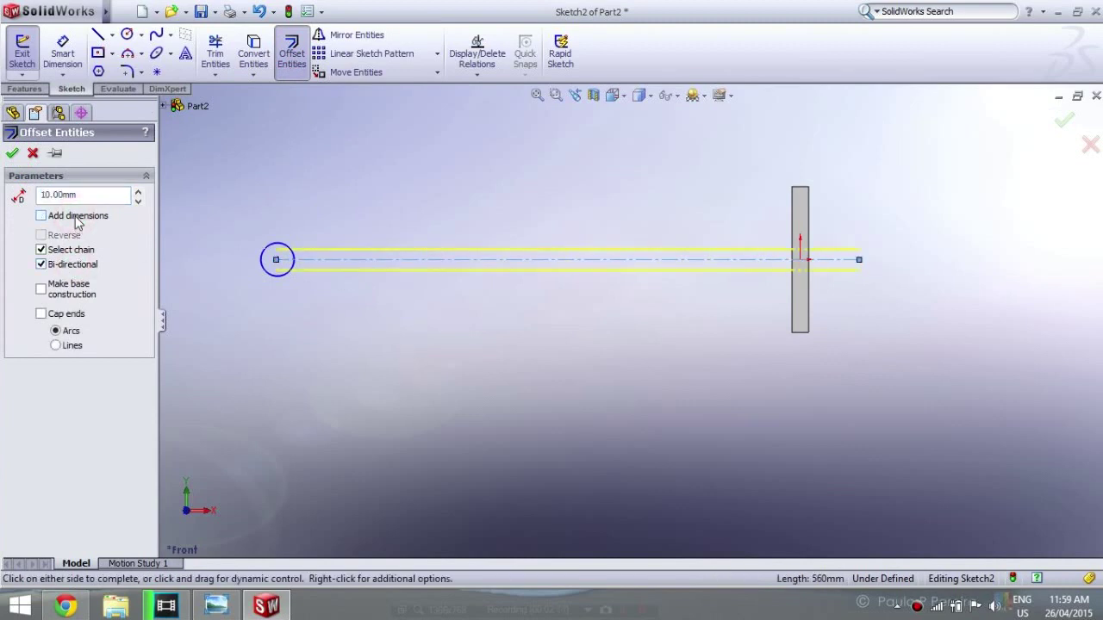
double_click(69, 196)
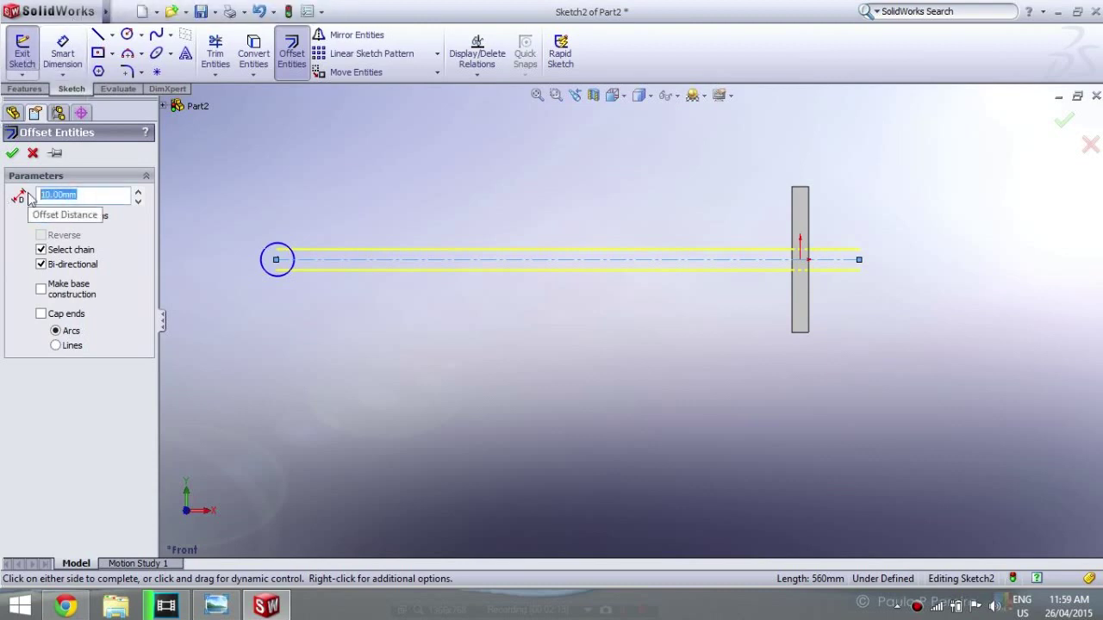
text(1)
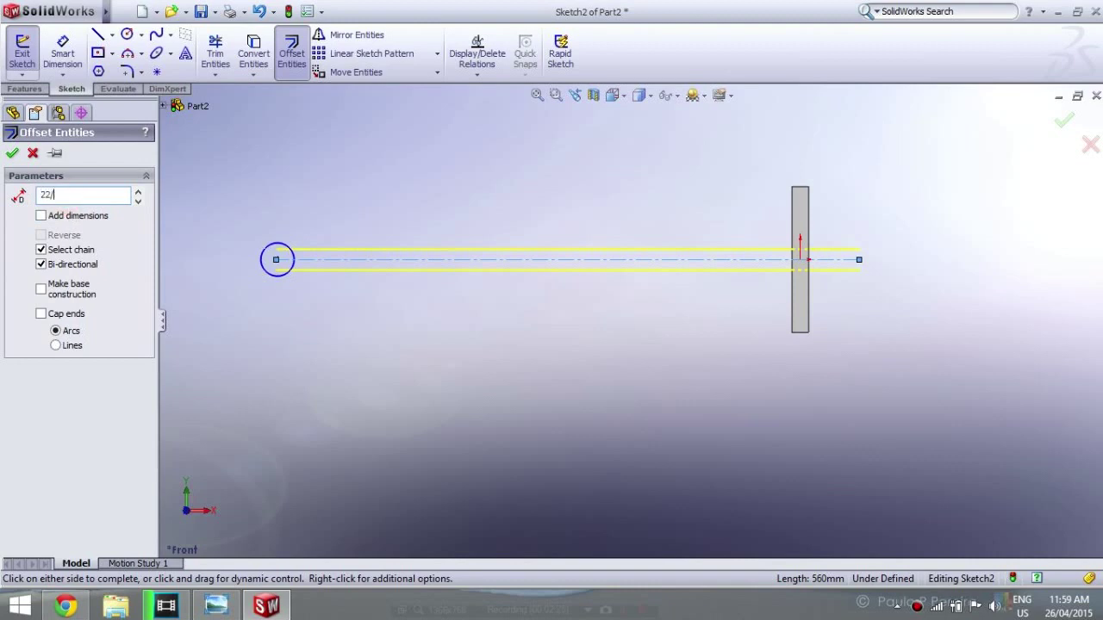
click(12, 153)
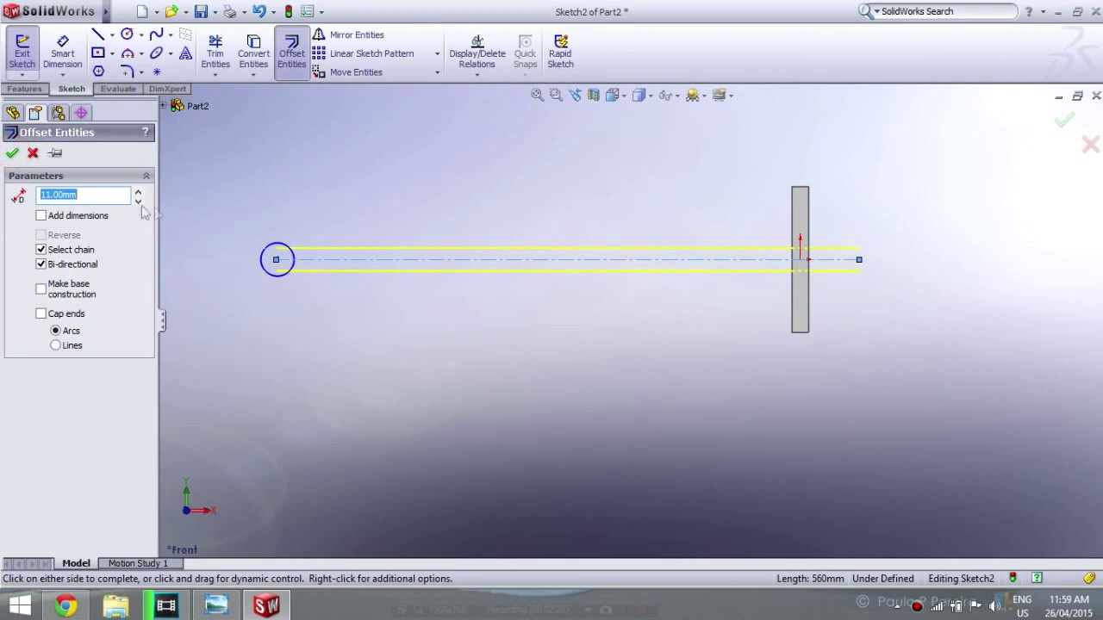
click(408, 314)
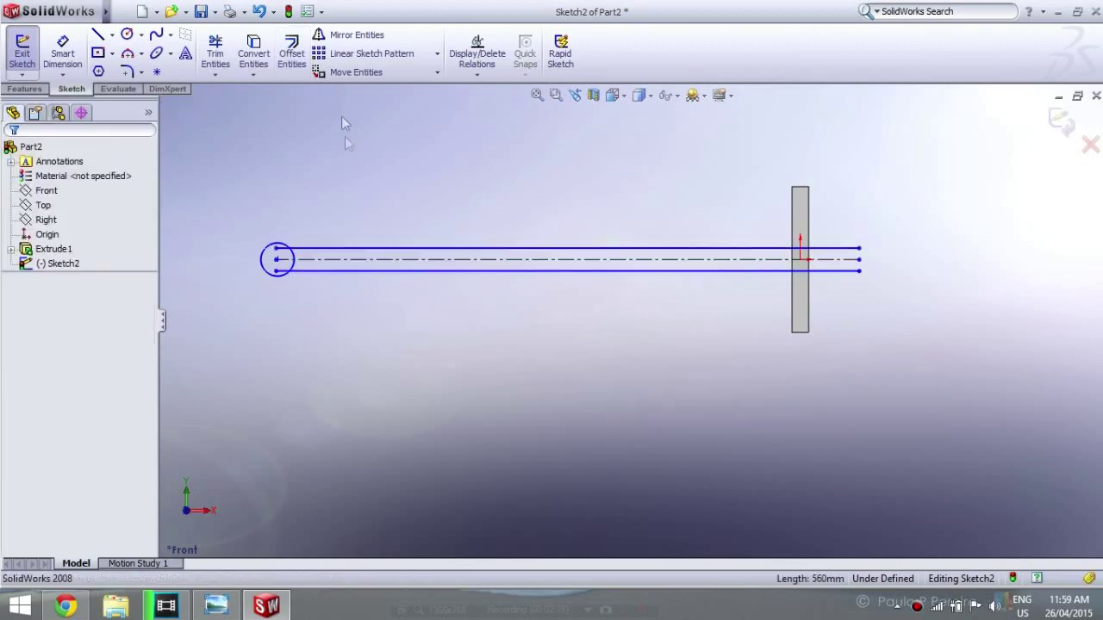
Step: Offset the centerline bi-directionally again by 22.5 mm (45/2)
click(293, 56)
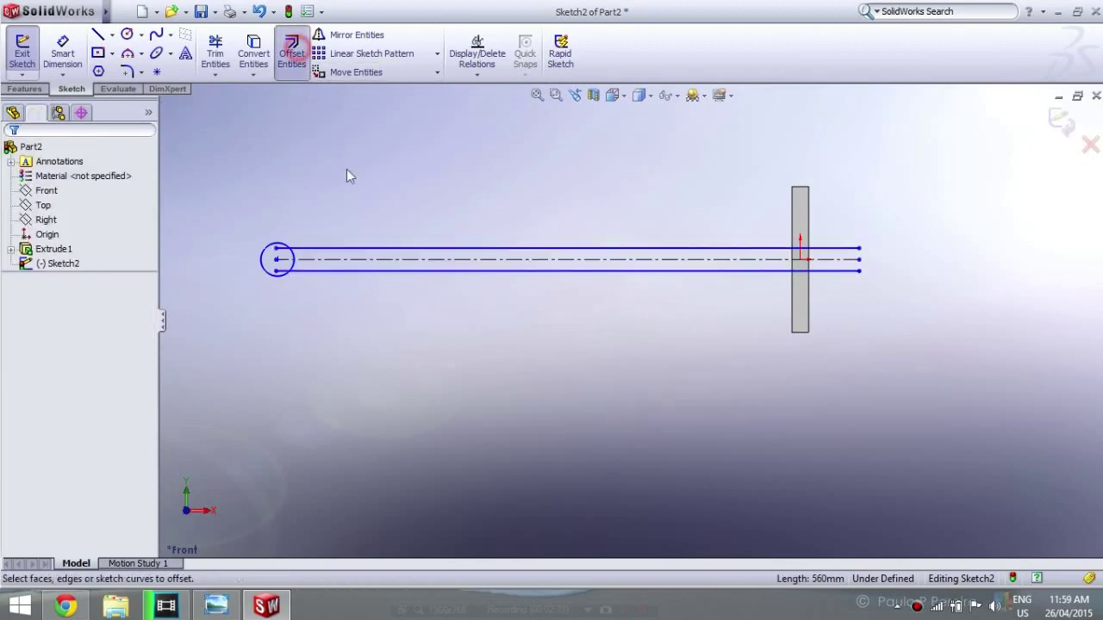
click(423, 260)
click(95, 195)
text(45/2)
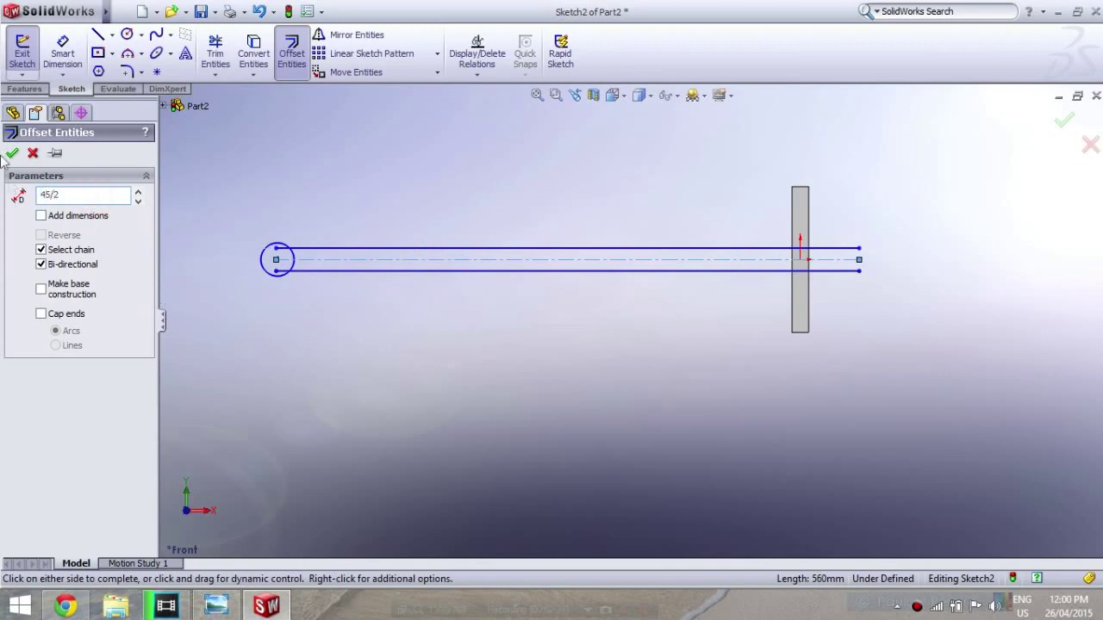
key(Return)
click(316, 338)
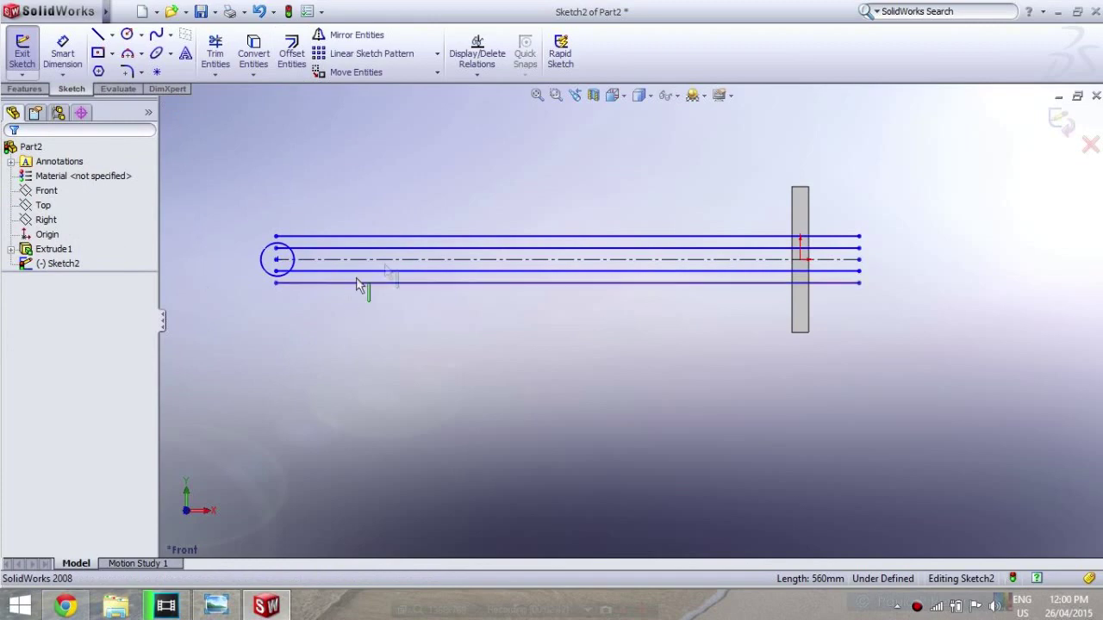
Step: Draw the upper taper line from the circle intersection to the end plate
scroll(388, 259, down, 2)
click(98, 35)
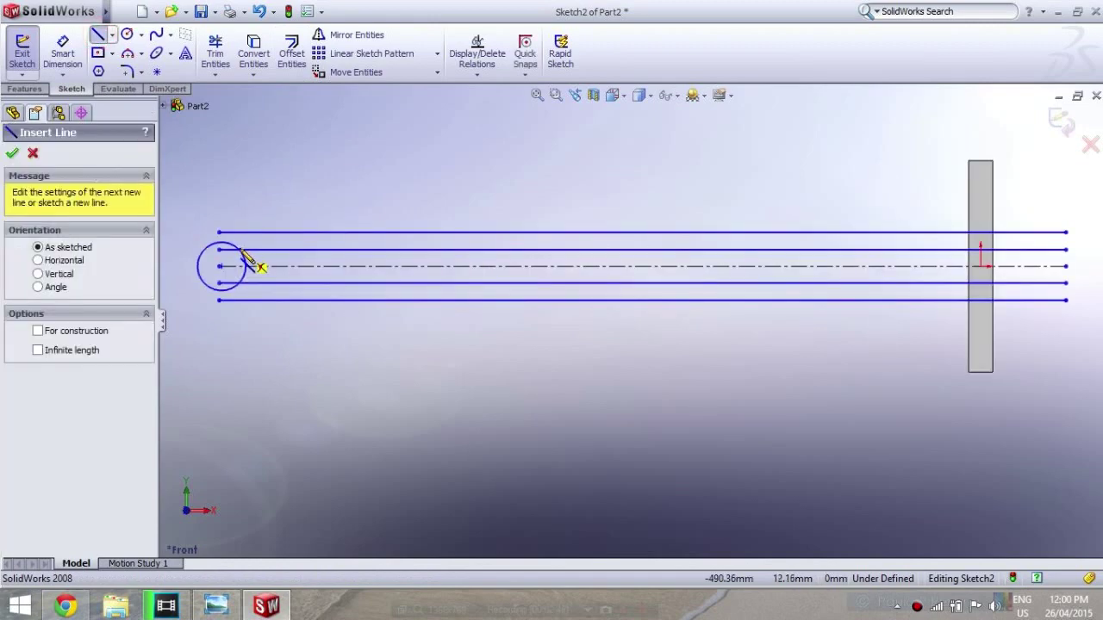
scroll(256, 270, down, 3)
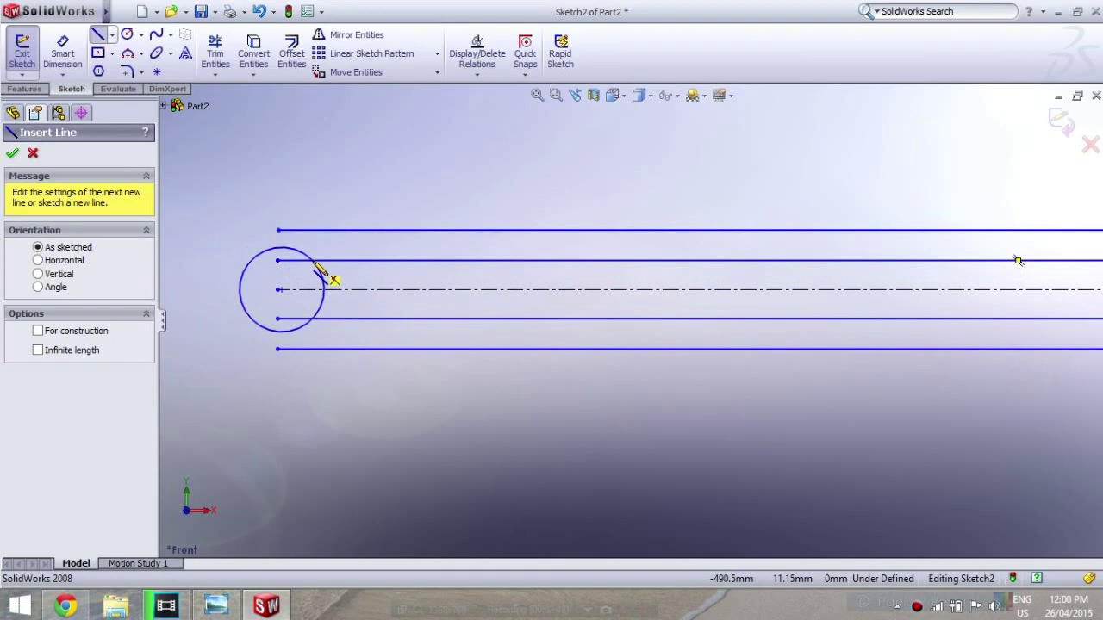
click(311, 260)
scroll(741, 263, up, 2)
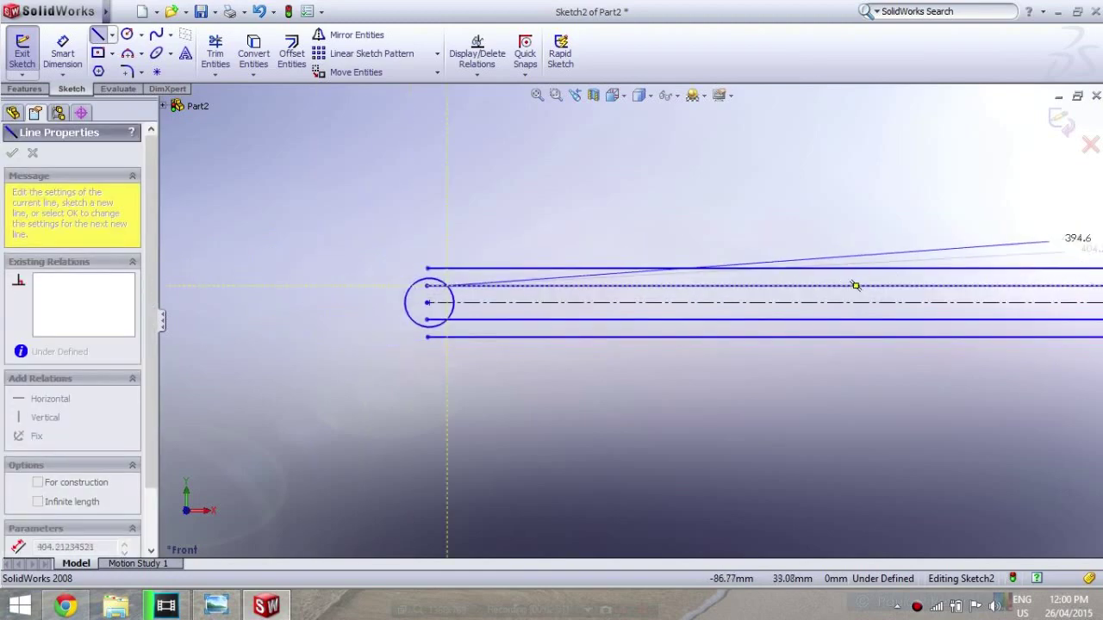
scroll(786, 296, up, 1)
scroll(1026, 302, down, 3)
scroll(918, 314, down, 2)
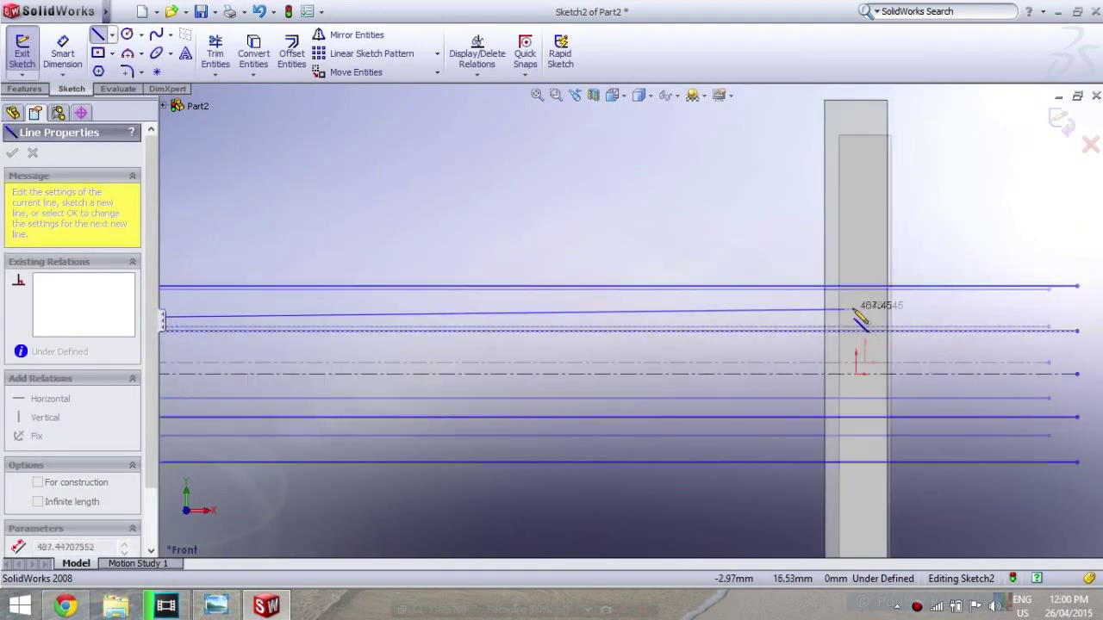
scroll(862, 310, down, 3)
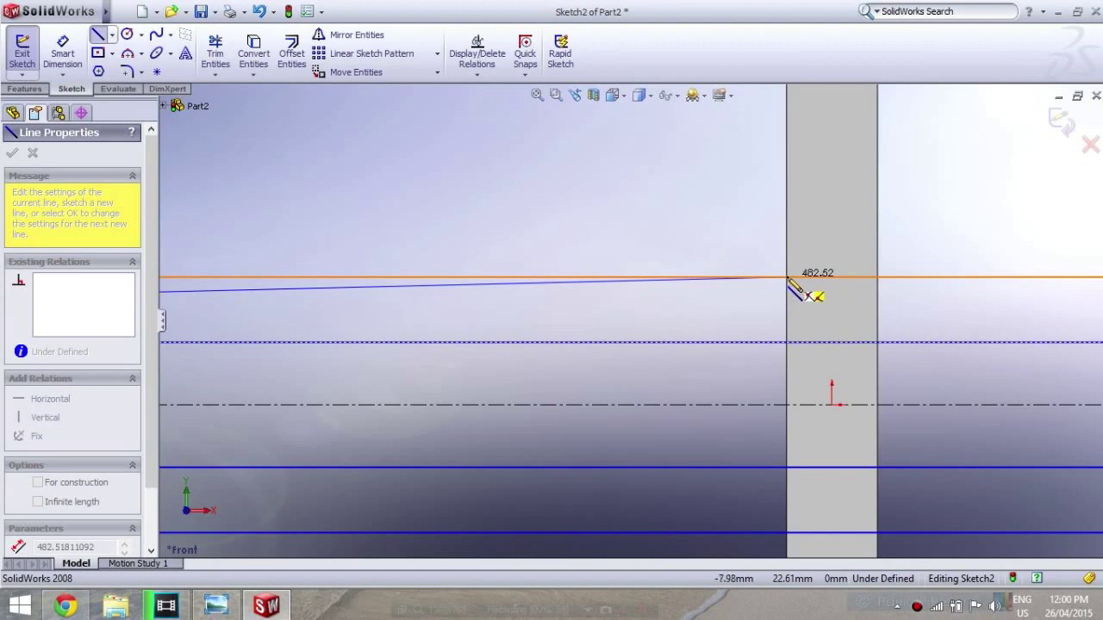
click(786, 277)
right_click(698, 196)
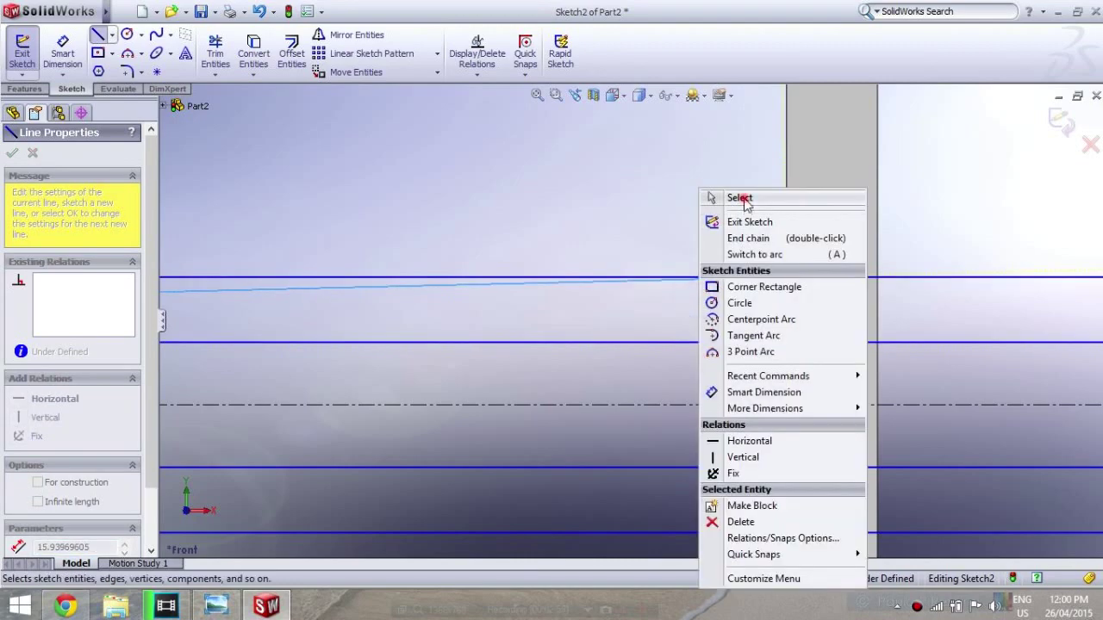
click(732, 202)
Step: Draw the lower taper line from the circle intersection to the end plate
scroll(537, 234, up, 2)
scroll(469, 422, up, 3)
scroll(261, 383, up, 2)
scroll(261, 383, down, 2)
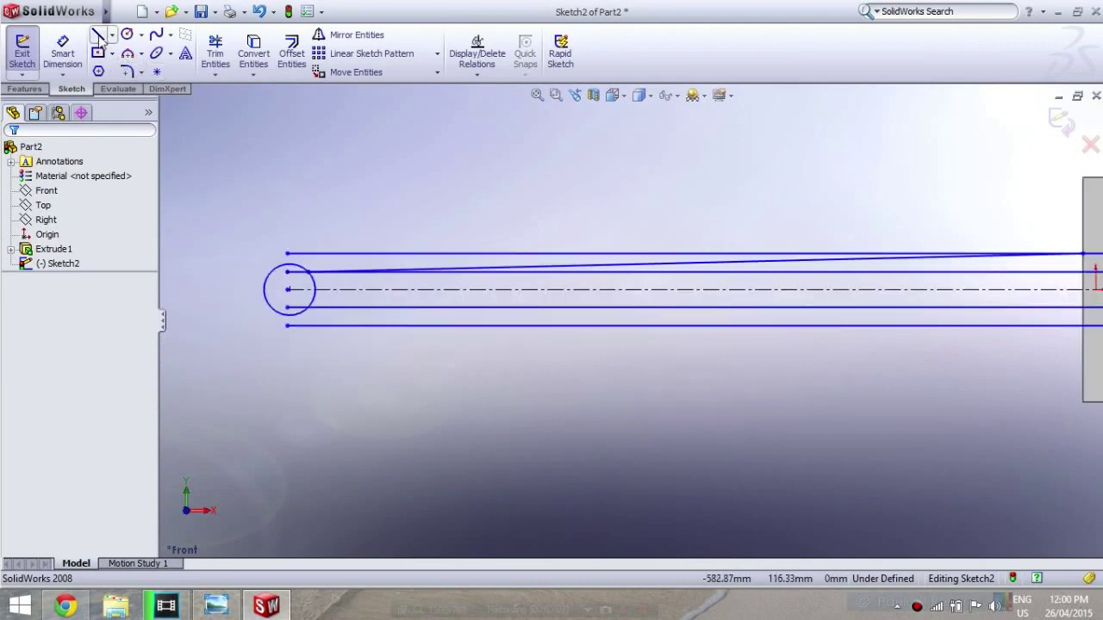
click(99, 34)
scroll(345, 314, down, 2)
scroll(344, 319, down, 2)
scroll(388, 312, down, 2)
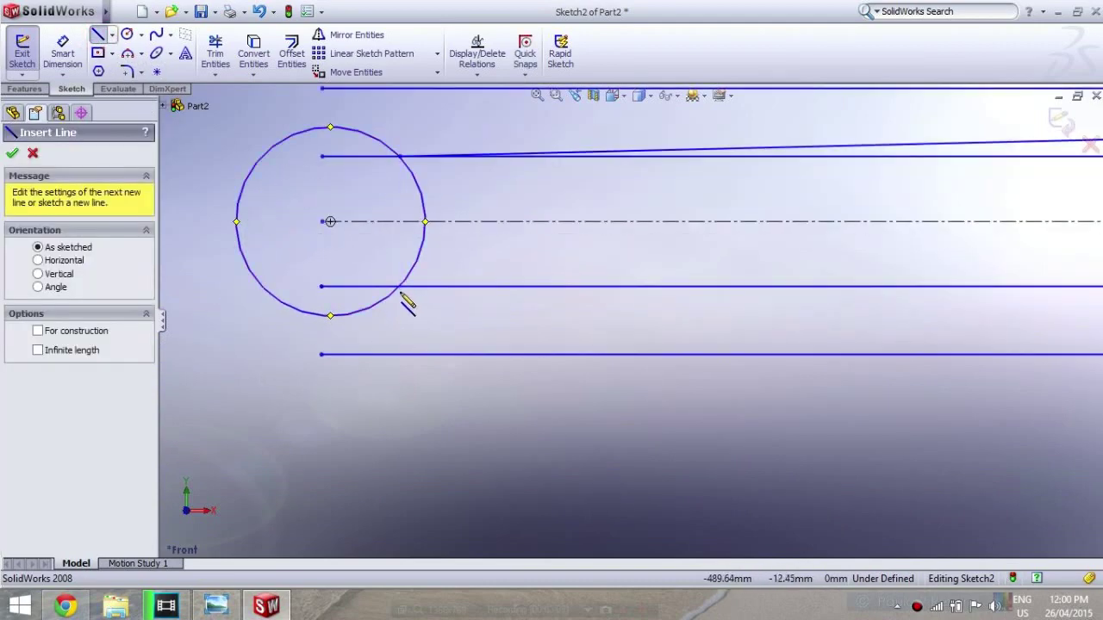
click(399, 287)
scroll(620, 319, up, 2)
scroll(897, 358, up, 2)
scroll(1073, 332, up, 2)
scroll(1088, 327, down, 2)
scroll(873, 332, down, 3)
scroll(697, 357, down, 1)
scroll(714, 325, down, 2)
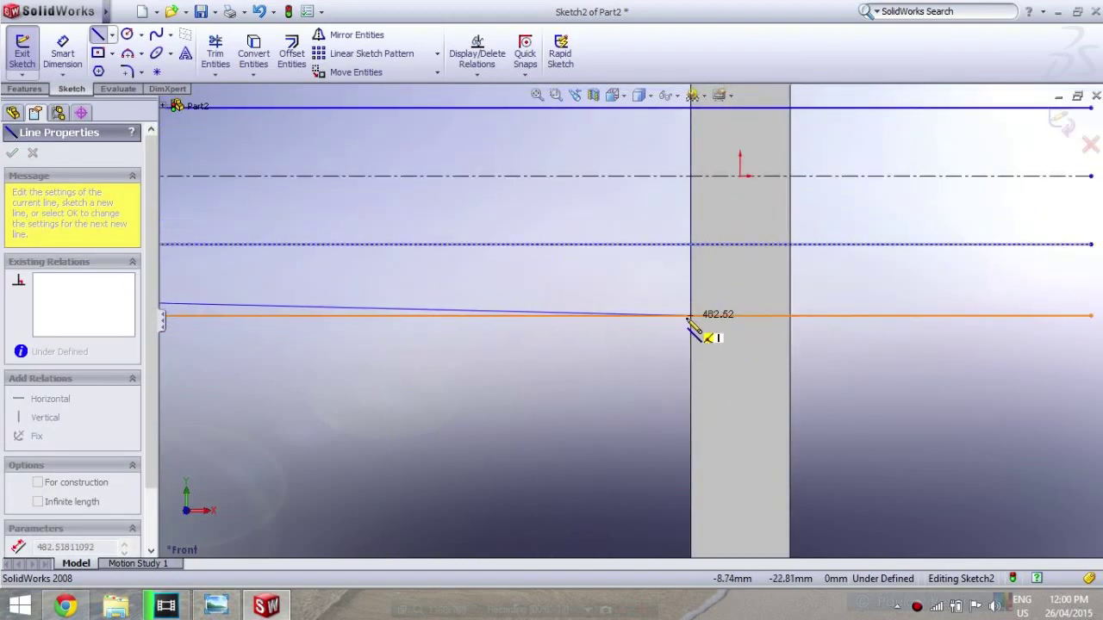
click(692, 317)
right_click(598, 187)
click(651, 196)
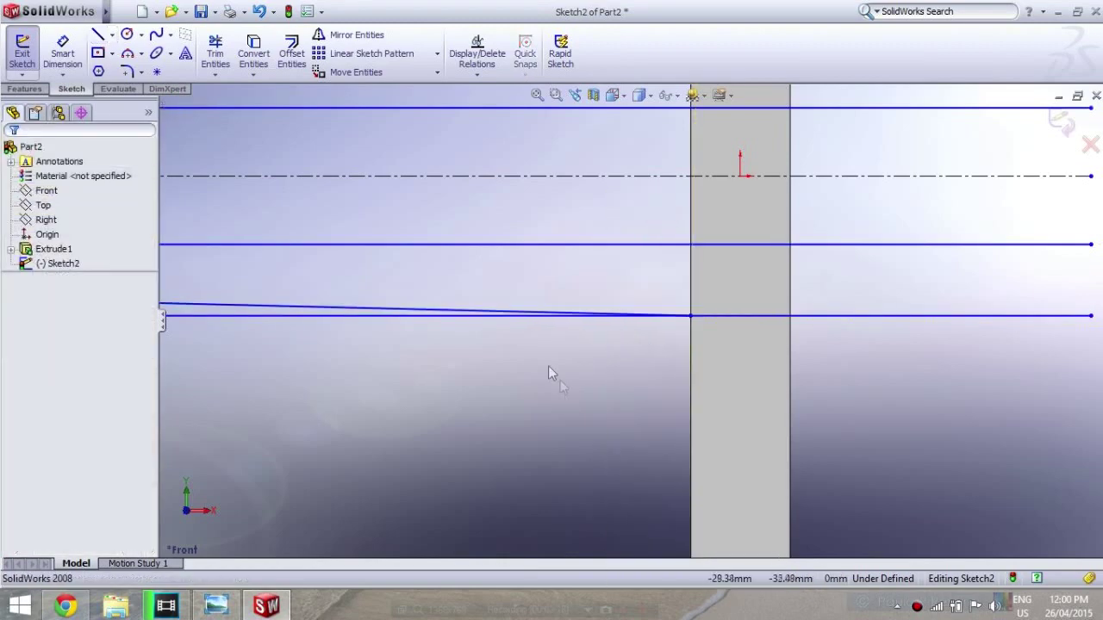
Step: Delete the leftover straight offset lines
scroll(511, 369, up, 3)
scroll(490, 374, up, 2)
scroll(328, 335, down, 3)
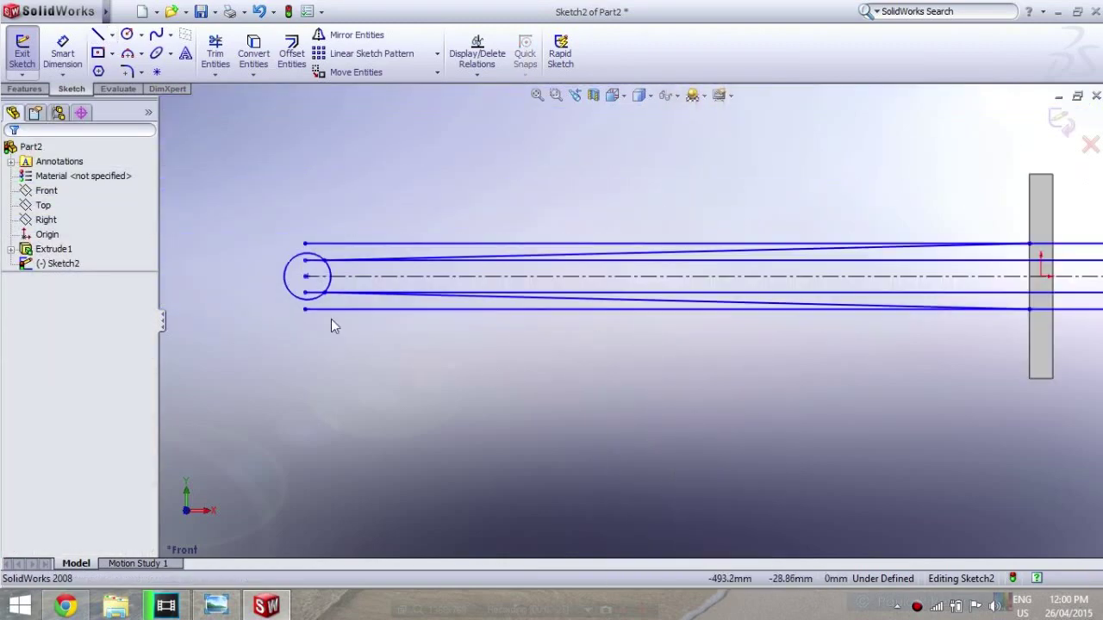
click(342, 312)
key(Escape)
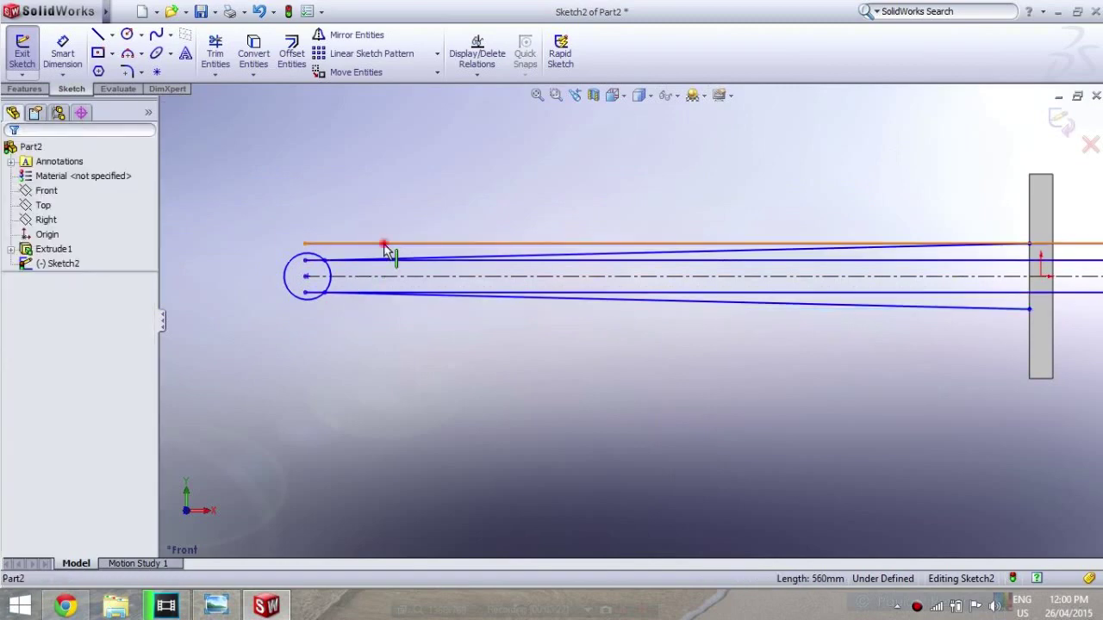
click(315, 269)
key(Delete)
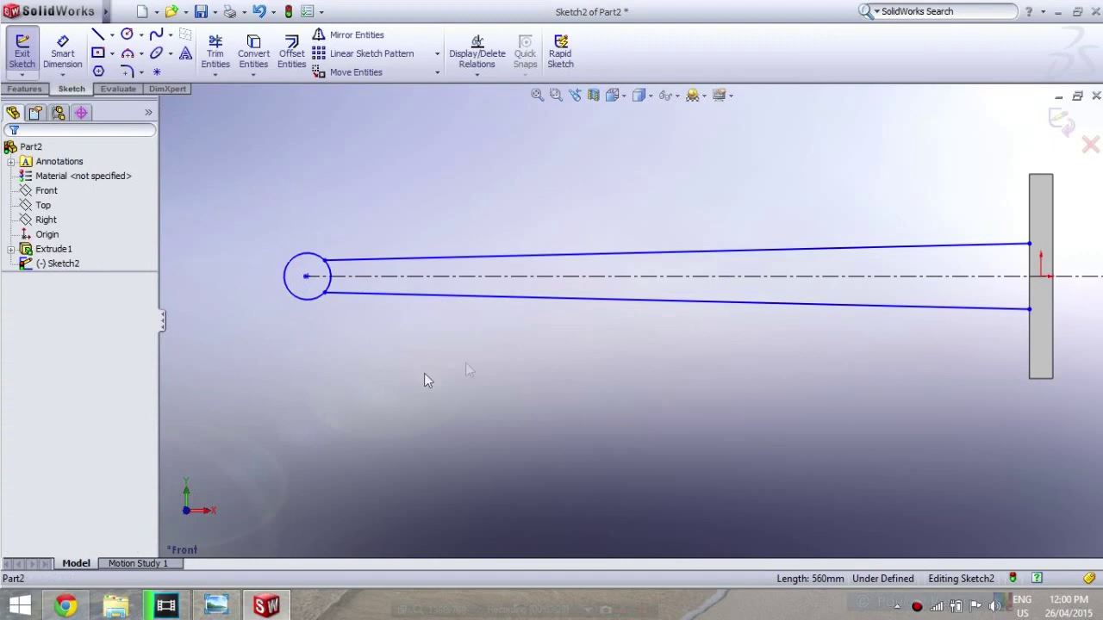
scroll(546, 369, up, 2)
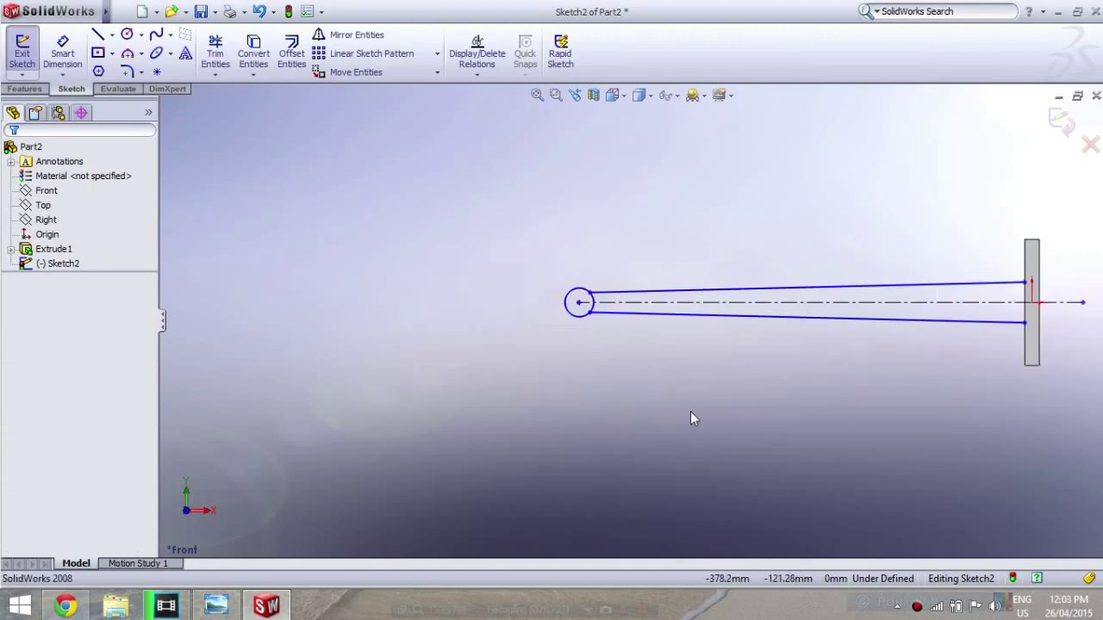
scroll(603, 379, down, 2)
scroll(601, 241, down, 2)
scroll(586, 249, down, 1)
Step: Trim away the circle arc lying between the taper lines
click(215, 53)
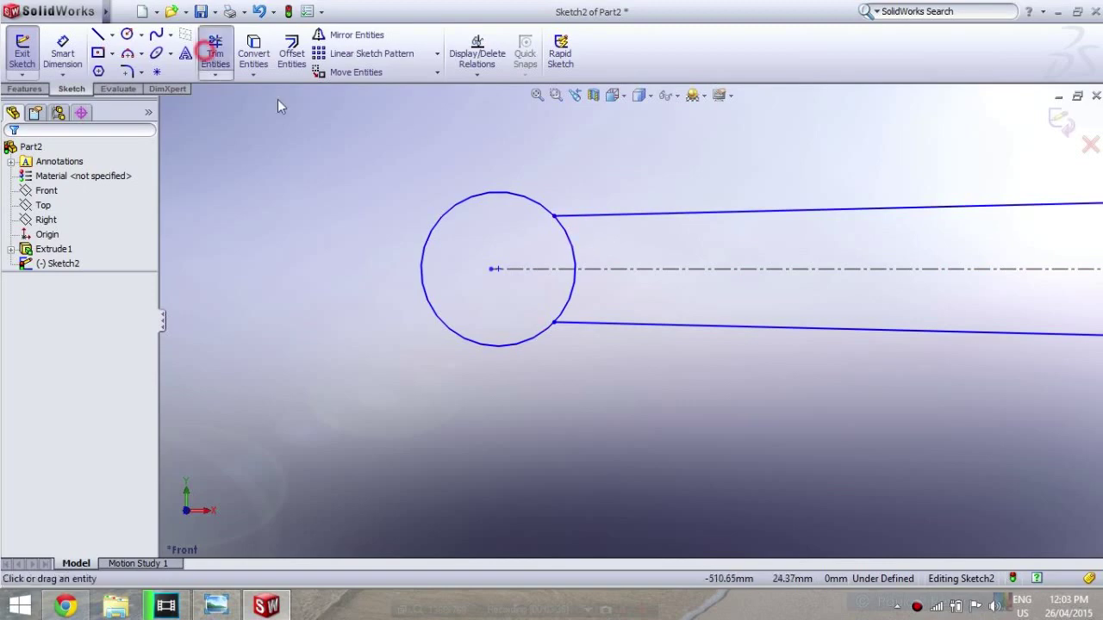
click(573, 259)
click(13, 153)
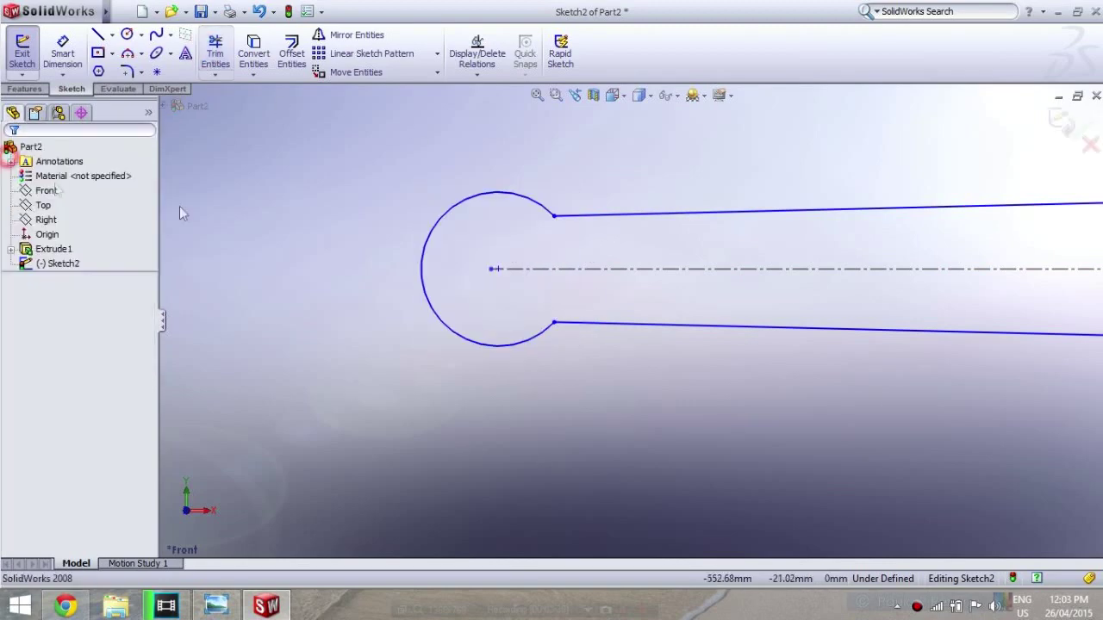
Step: Round the top and bottom arc-to-arm corners with R16 sketch fillets
click(127, 72)
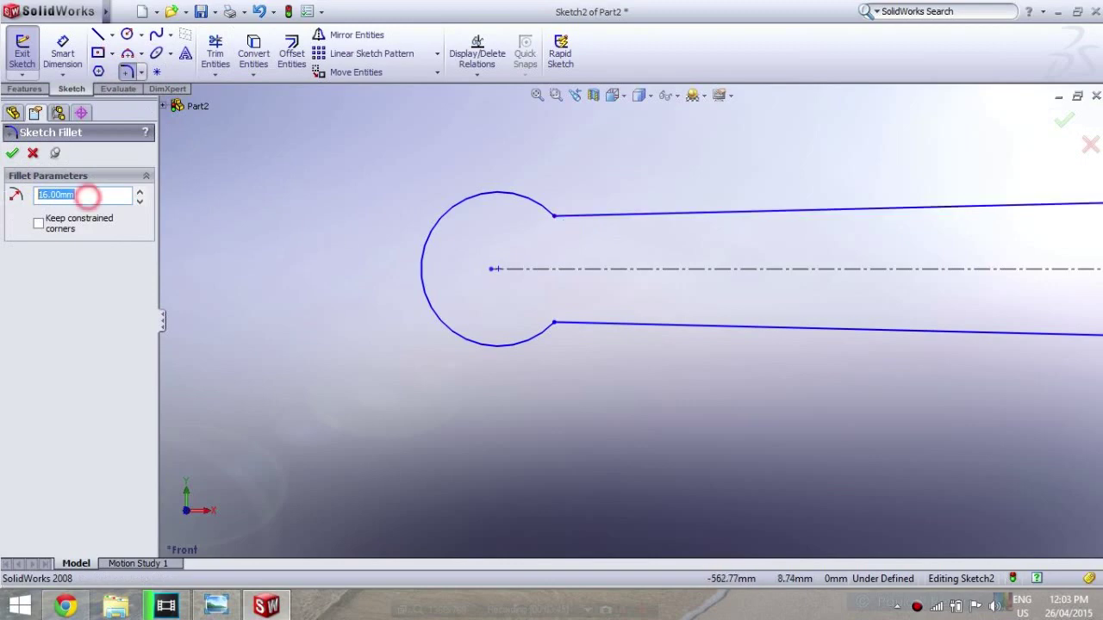
text(16)
click(573, 215)
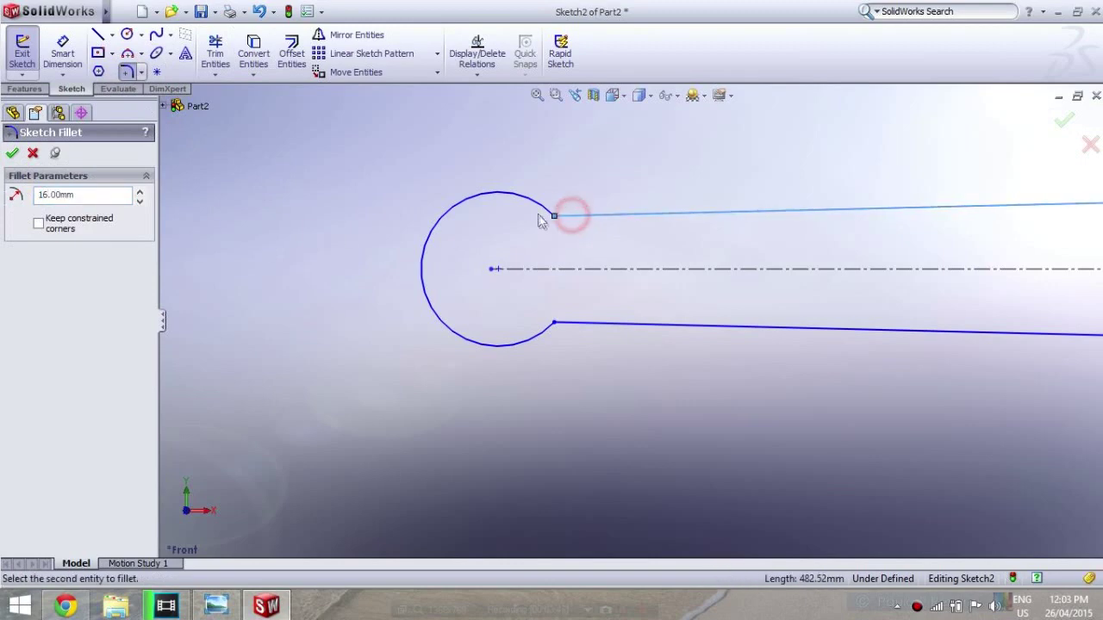
click(535, 210)
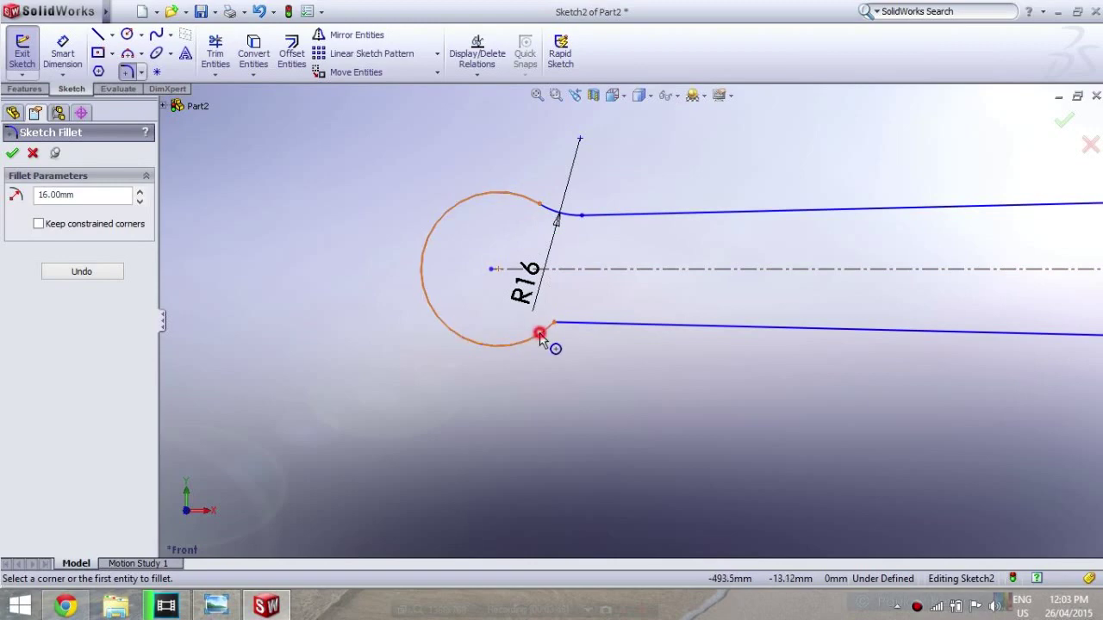
click(560, 323)
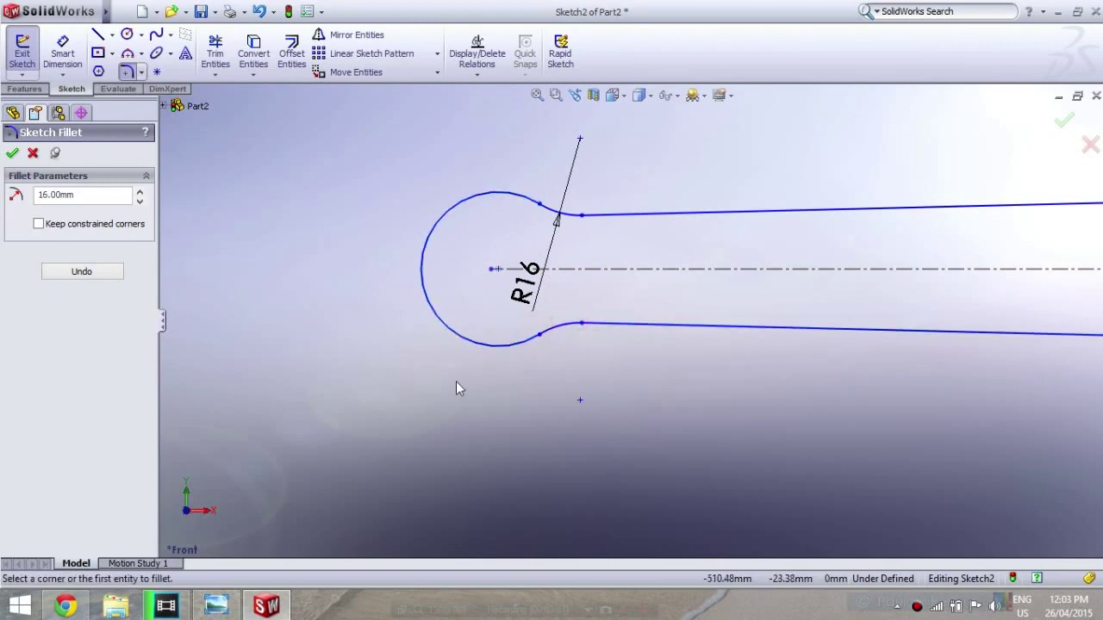
click(12, 153)
Step: Draw a new circle centred on the boss centre
click(127, 35)
click(491, 268)
click(523, 338)
text(32/2)
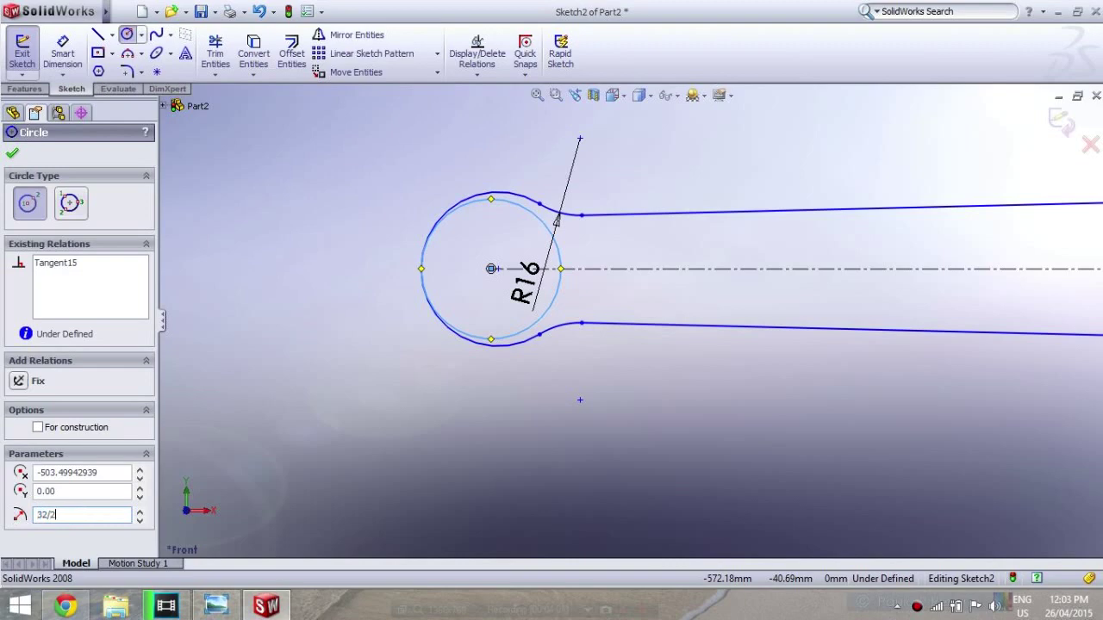
Step: Give the boss circle a 16 mm radius (32/2) and trim off its left side
key(Return)
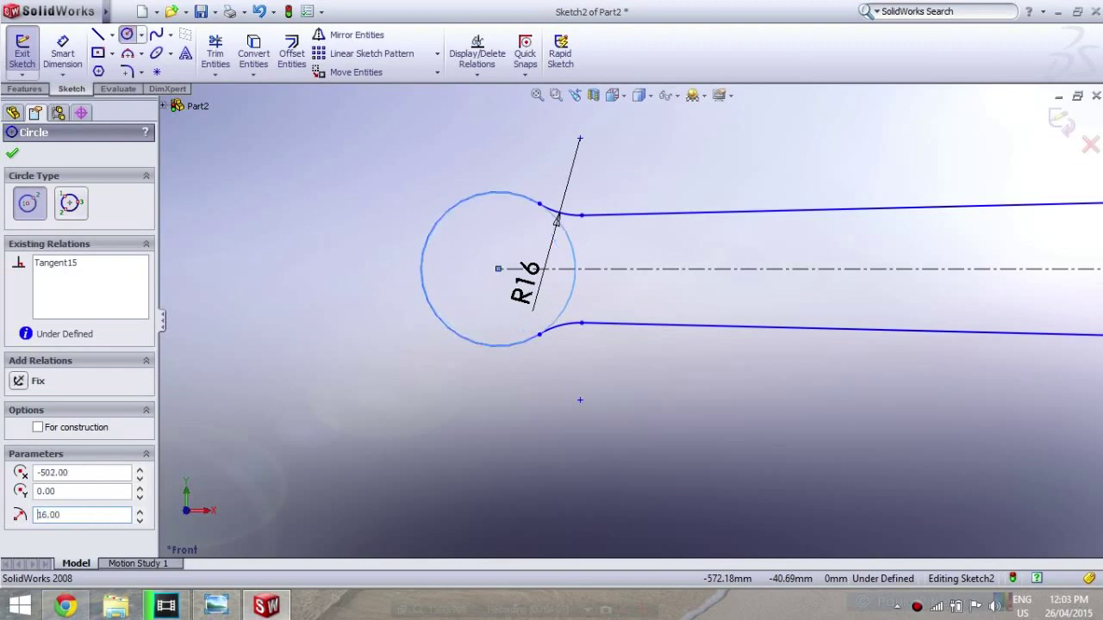
click(12, 156)
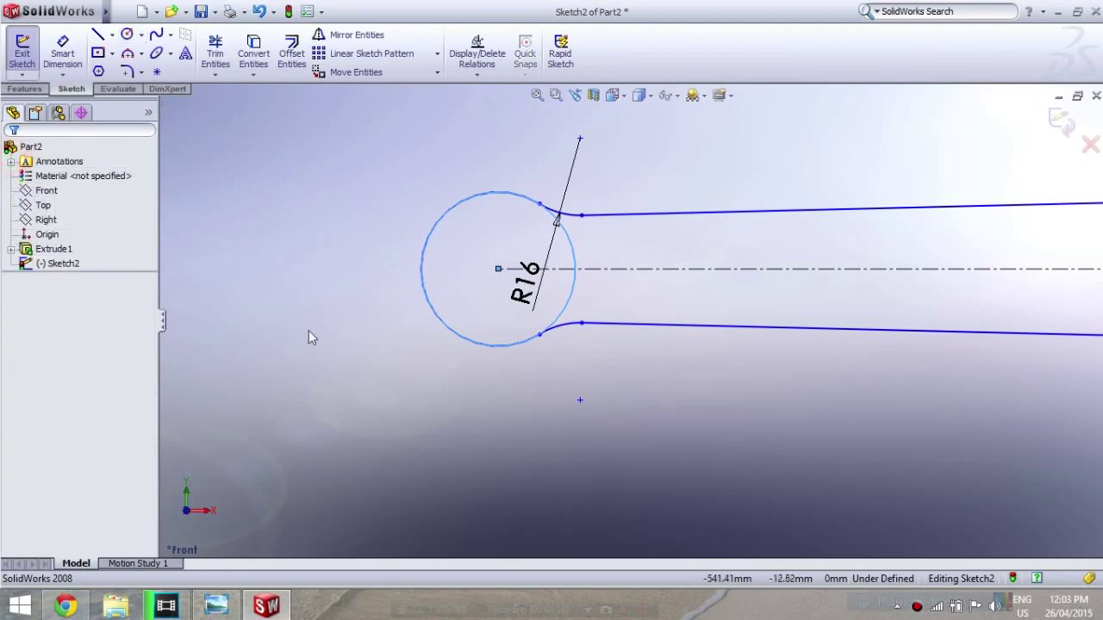
click(216, 52)
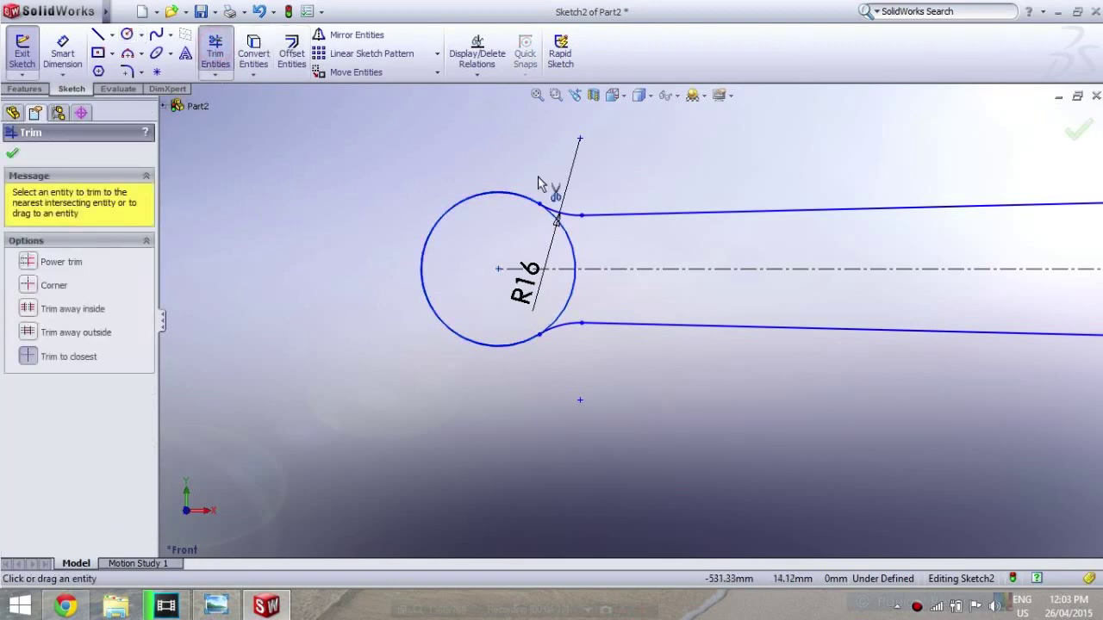
click(468, 202)
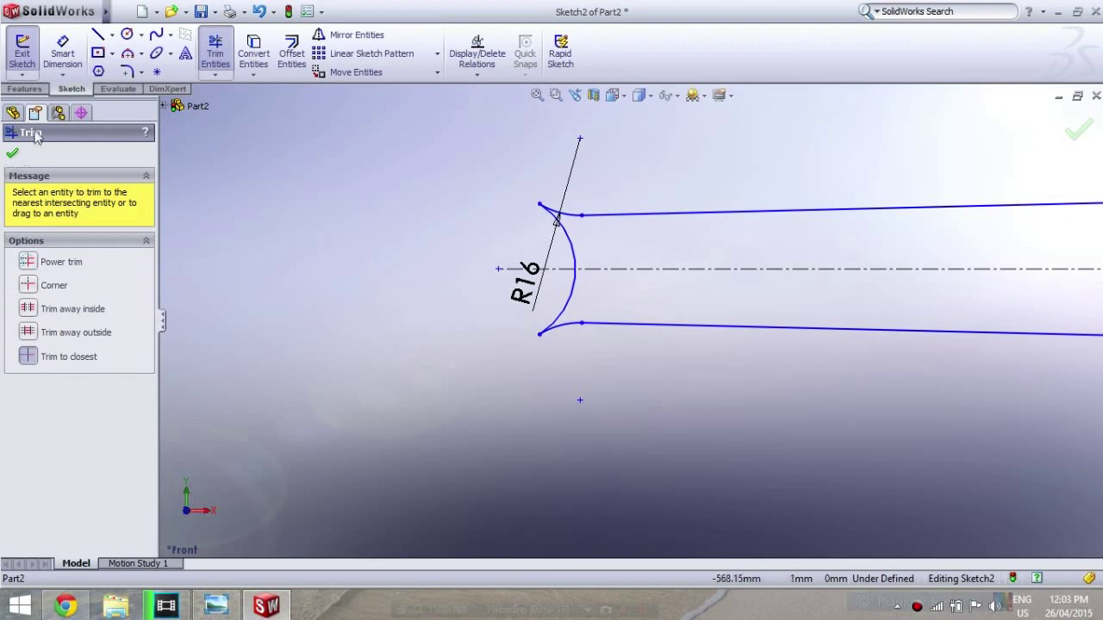
click(11, 152)
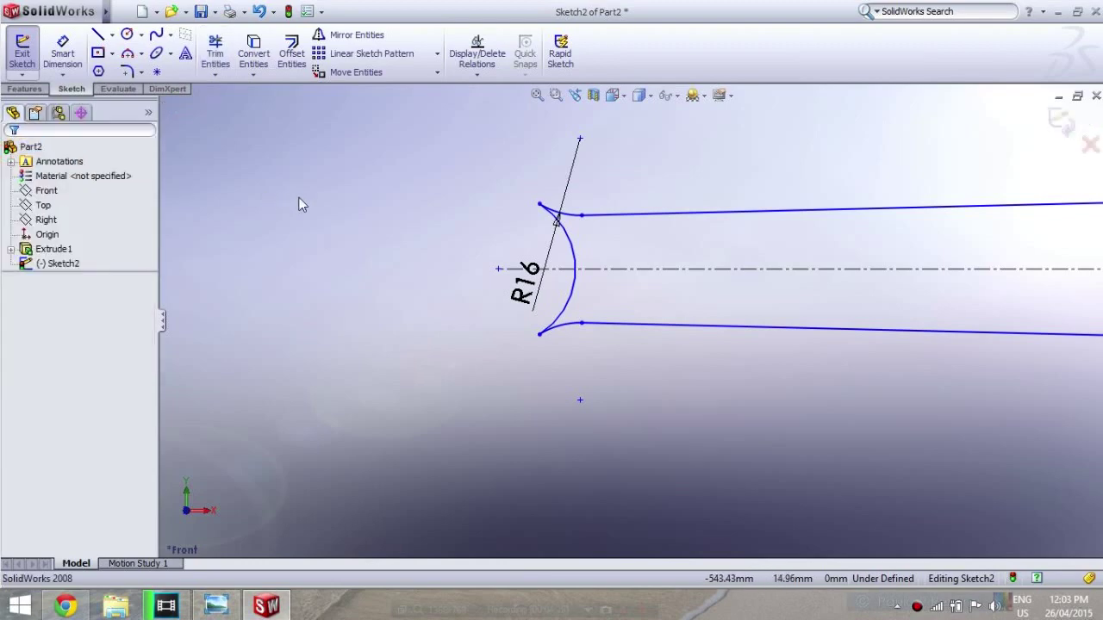
click(565, 185)
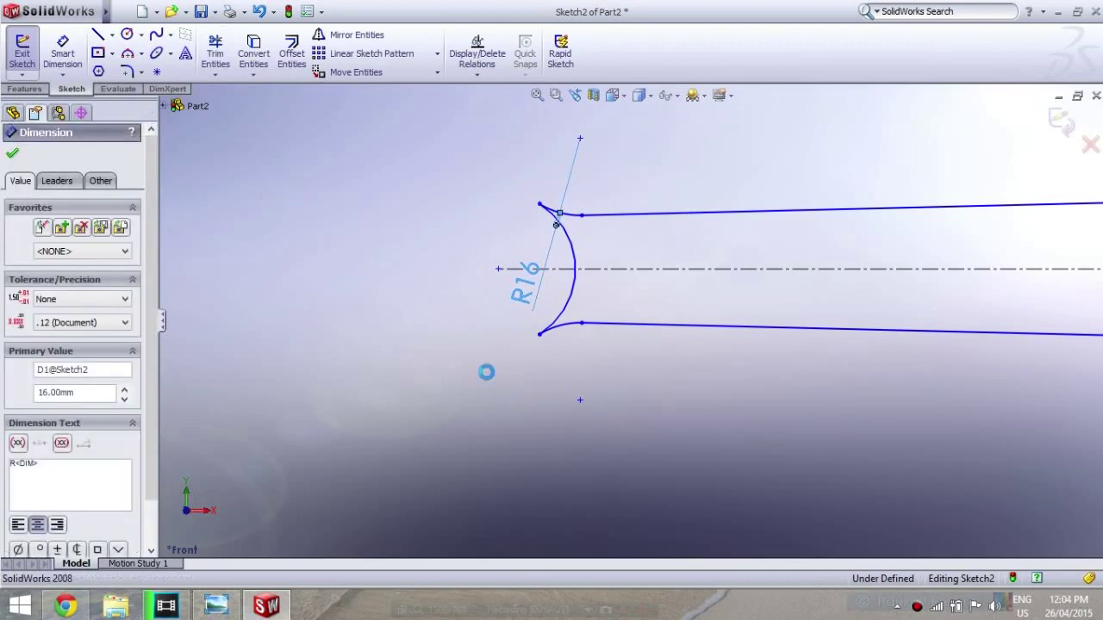
Step: Delete the R16 dimension from the arm sketch
key(Delete)
scroll(530, 379, up, 2)
scroll(964, 450, up, 3)
scroll(914, 422, up, 3)
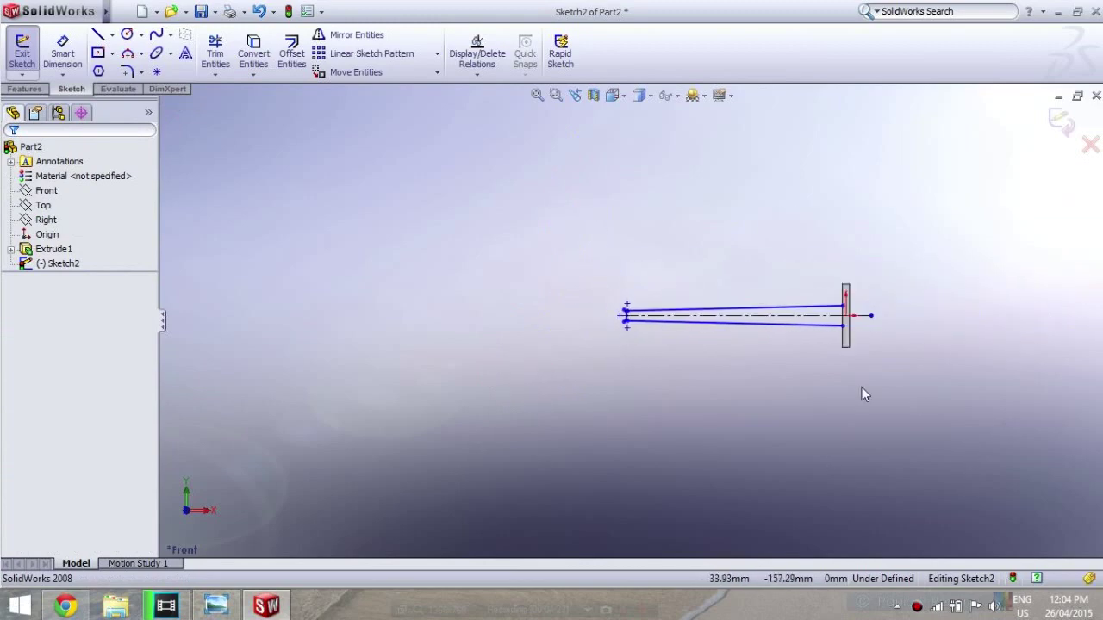
scroll(862, 387, down, 3)
scroll(785, 323, down, 3)
scroll(773, 163, up, 1)
scroll(741, 177, down, 2)
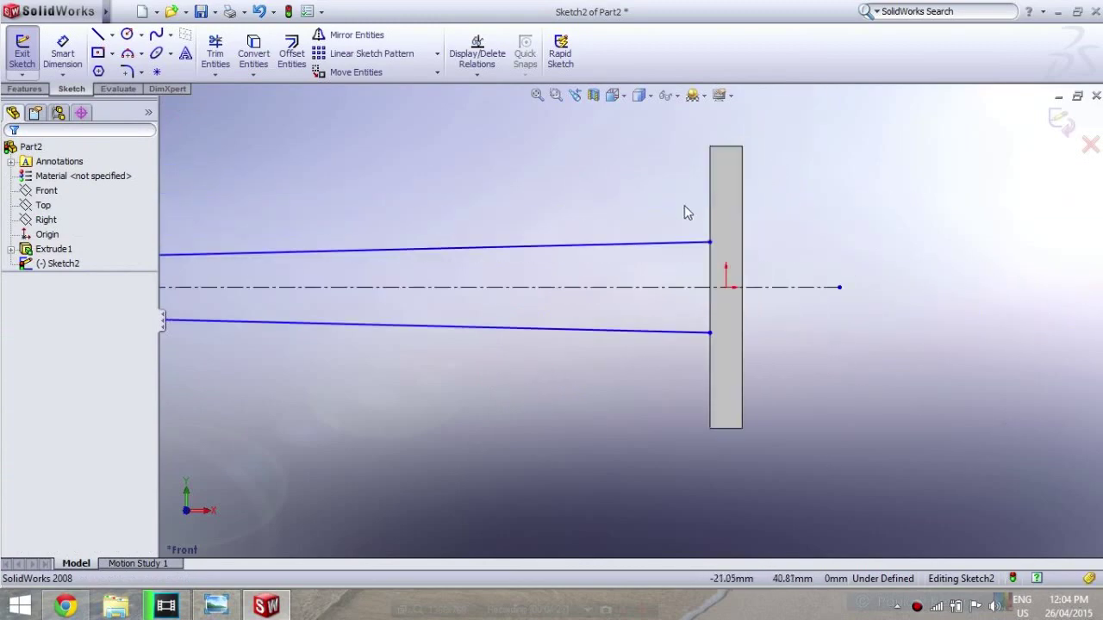
Step: Convert the end plate's left edge and trim its parts above and below the arm lines
click(710, 209)
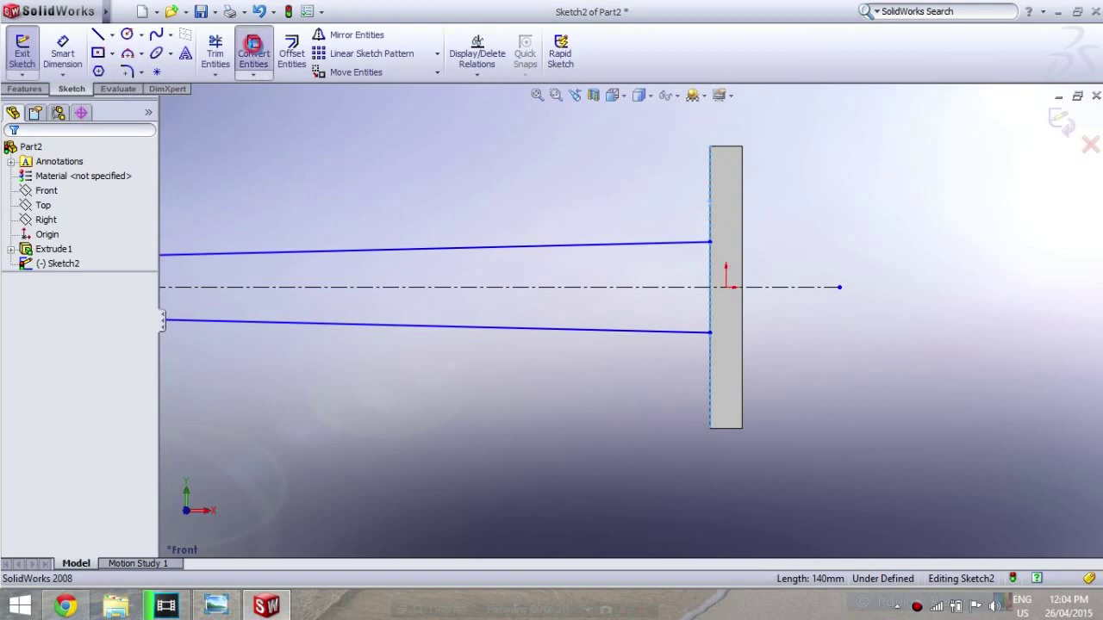
click(215, 50)
click(711, 202)
click(712, 360)
scroll(642, 414, up, 1)
scroll(635, 399, up, 3)
scroll(328, 345, down, 2)
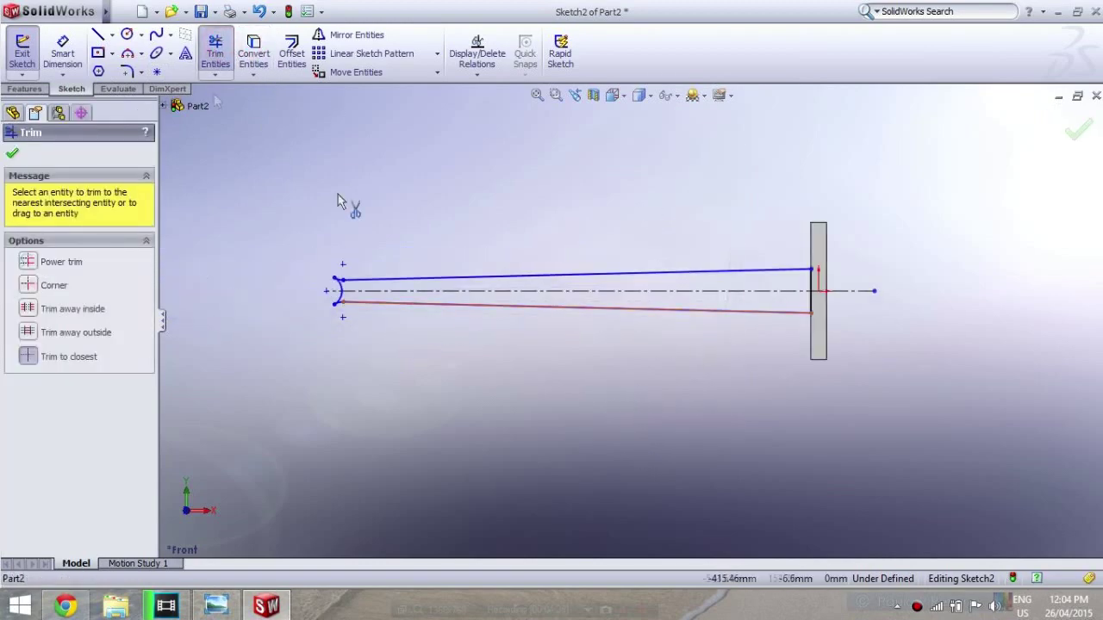
click(12, 154)
click(25, 89)
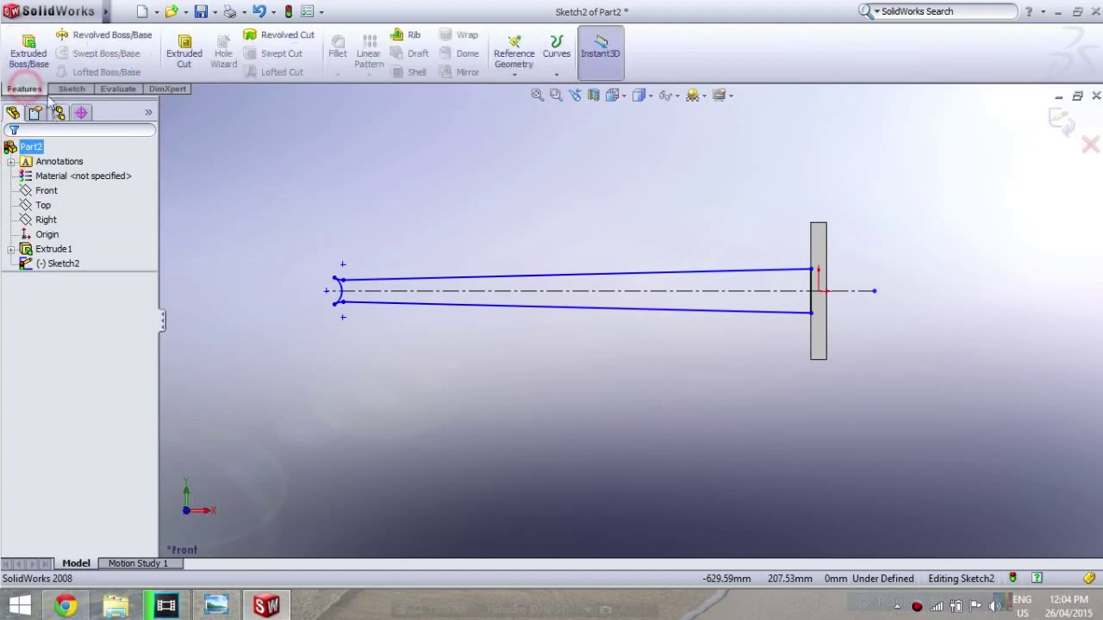
Step: Extrude the rod outline 12 mm with a Mid Plane end condition into Extrude2
click(29, 52)
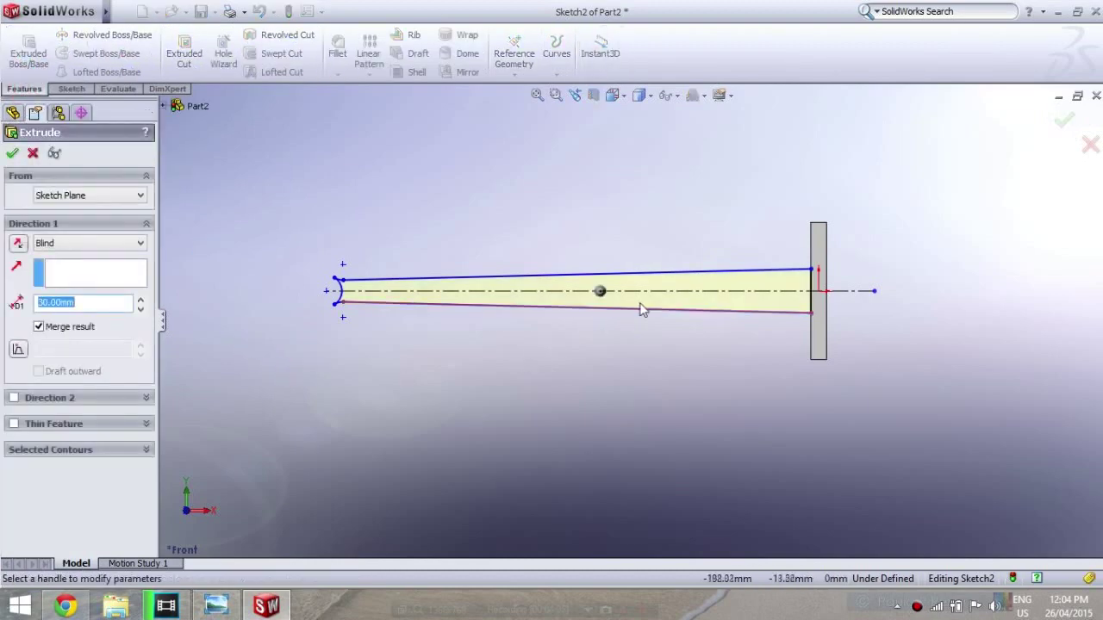
middle_drag(518, 388, 634, 415)
click(79, 243)
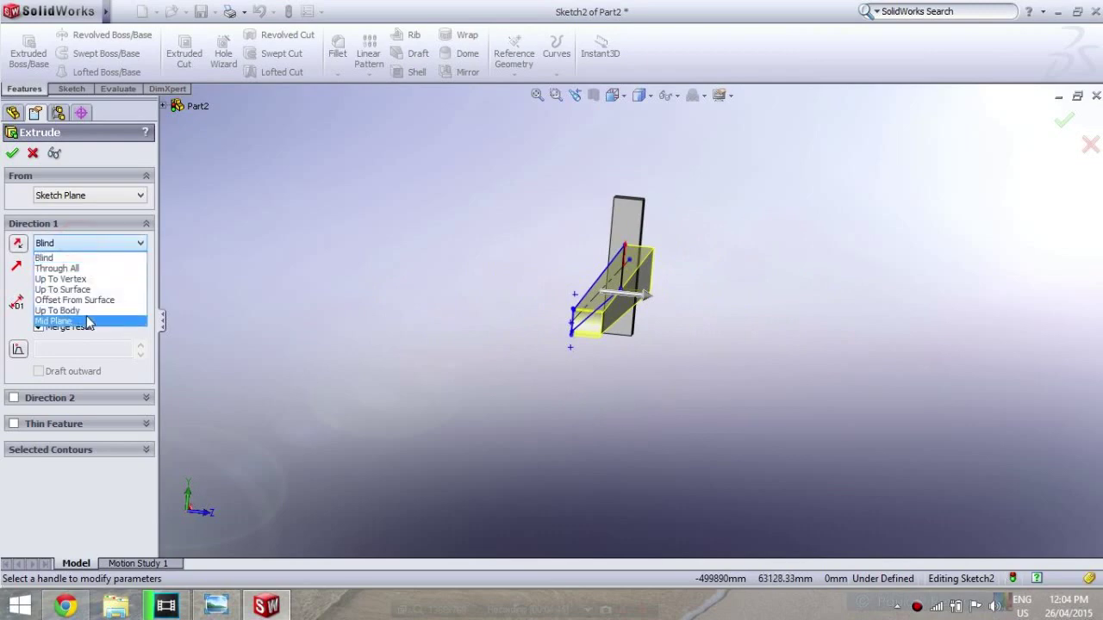
click(60, 327)
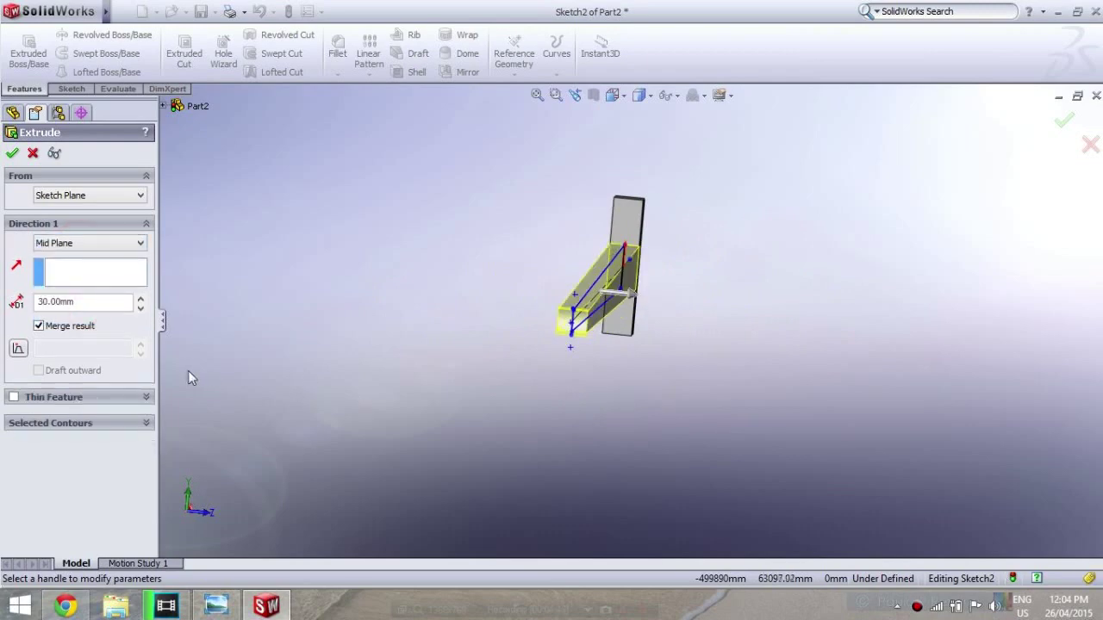
double_click(76, 301)
text(12)
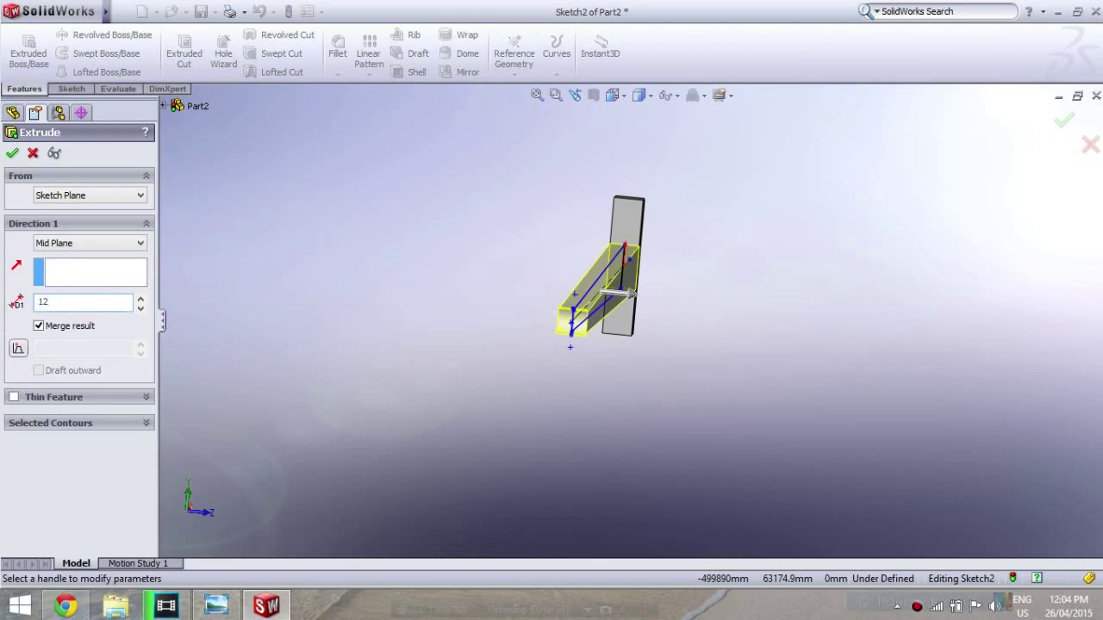
click(11, 153)
mouse_move(217, 231)
middle_down()
mouse_move(270, 267)
mouse_move(180, 251)
middle_up()
mouse_move(365, 219)
middle_down()
mouse_move(332, 216)
mouse_move(430, 239)
mouse_move(388, 236)
middle_up()
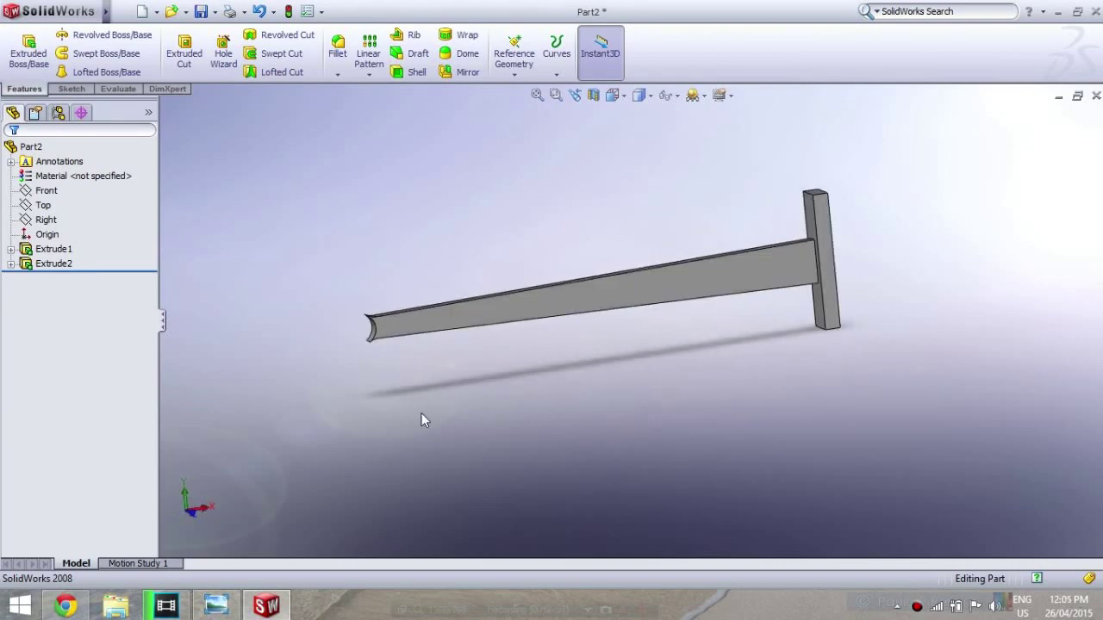
Step: Face the Front plane straight on and open a new sketch on it
click(47, 190)
click(42, 167)
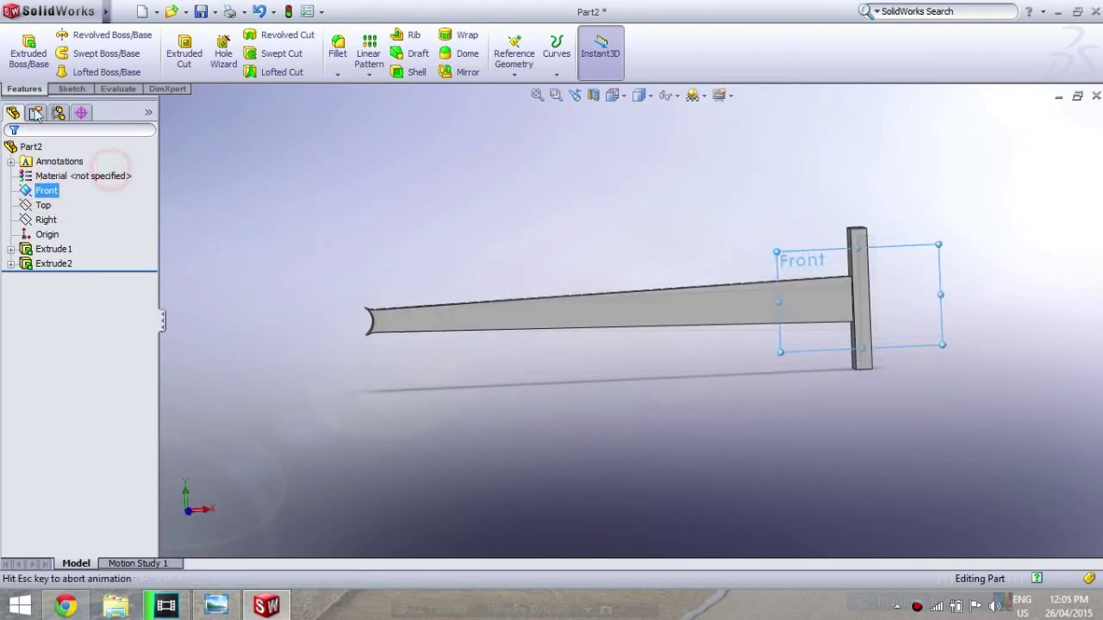
click(47, 190)
click(65, 172)
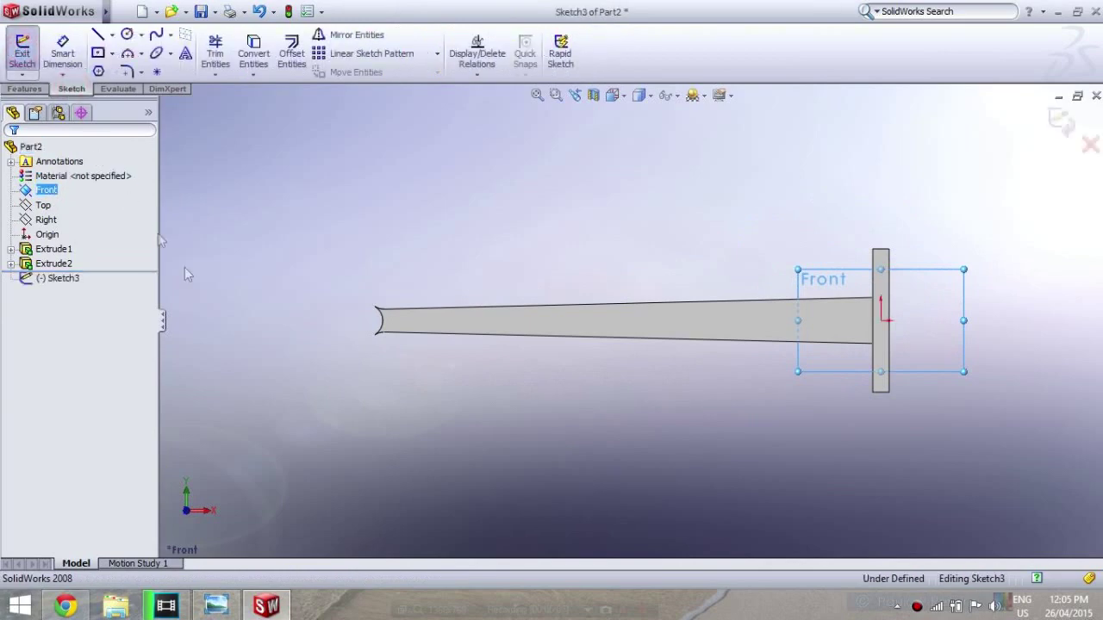
Step: Draw a circle of radius about 16.1 centred at the arm's rounded end
click(130, 36)
scroll(370, 333, down, 3)
scroll(417, 335, down, 2)
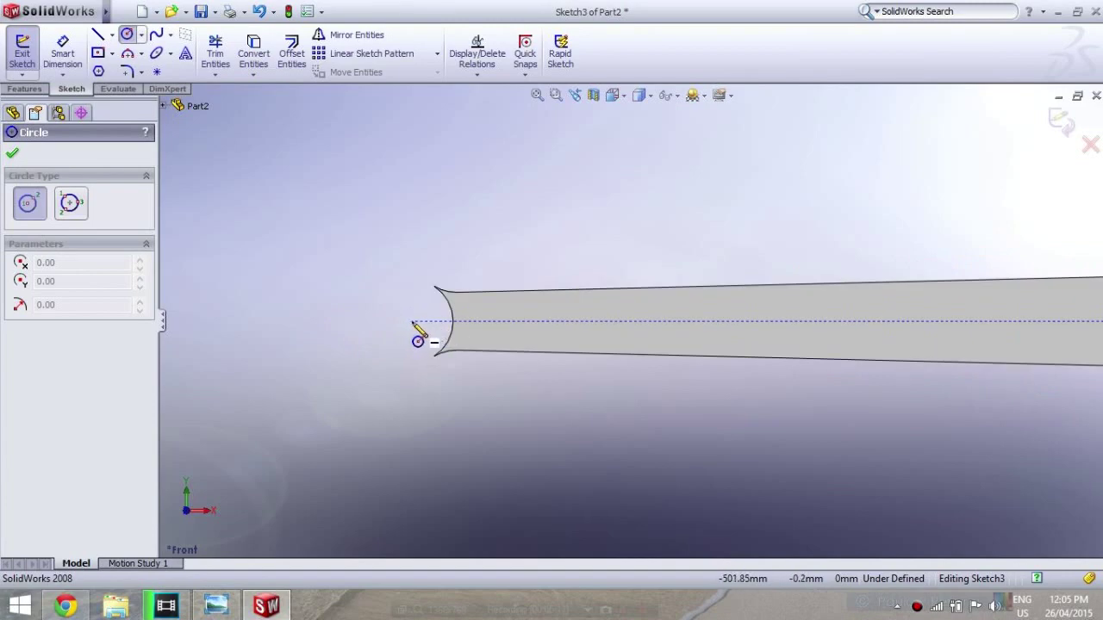
click(411, 322)
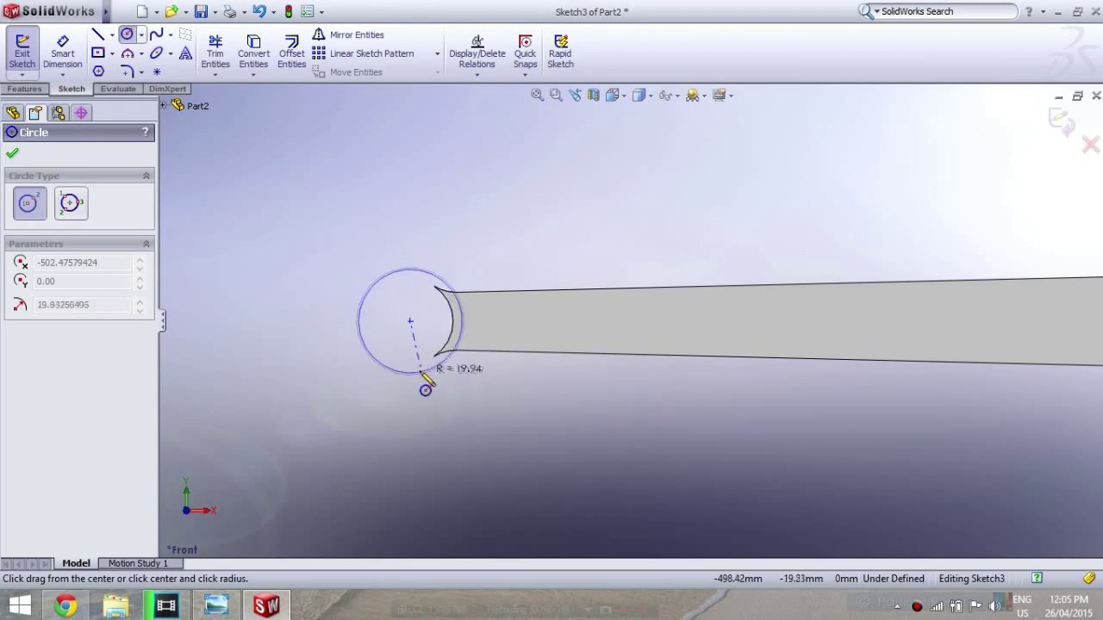
click(417, 366)
right_click(419, 370)
click(443, 204)
scroll(592, 418, up, 2)
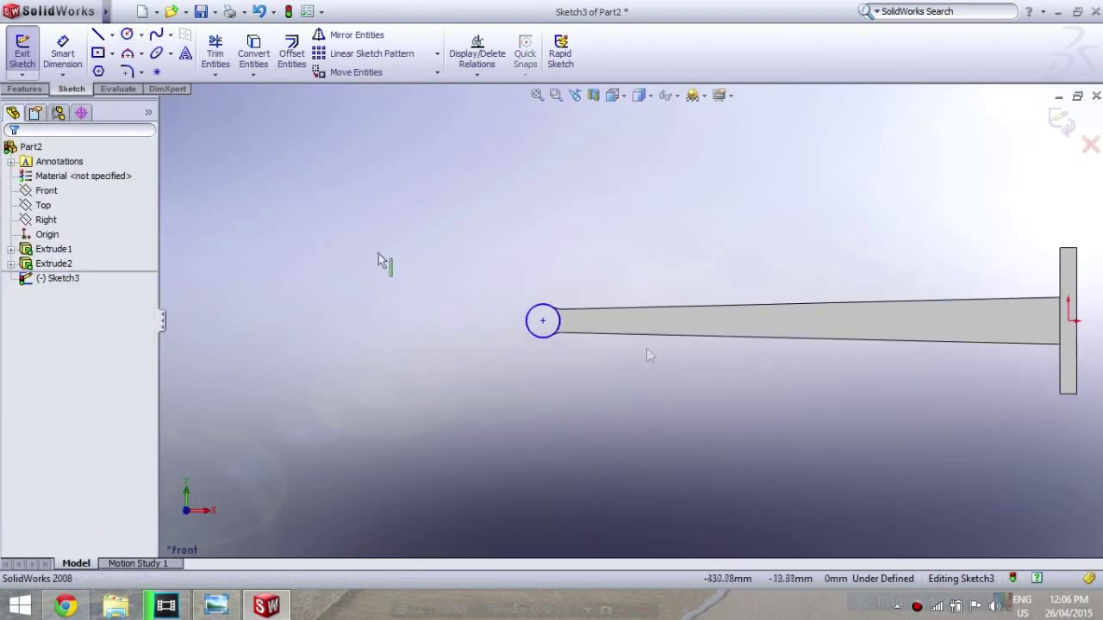
click(62, 52)
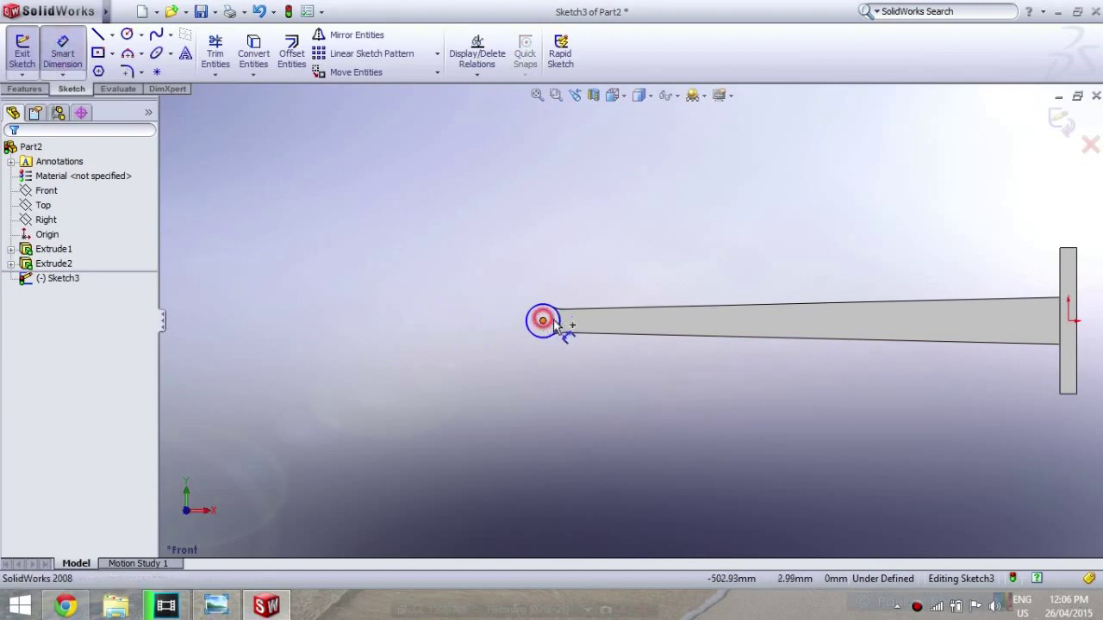
Step: Add a 510 horizontal distance from the circle centre to the end plate, then delete it
click(552, 324)
click(1075, 336)
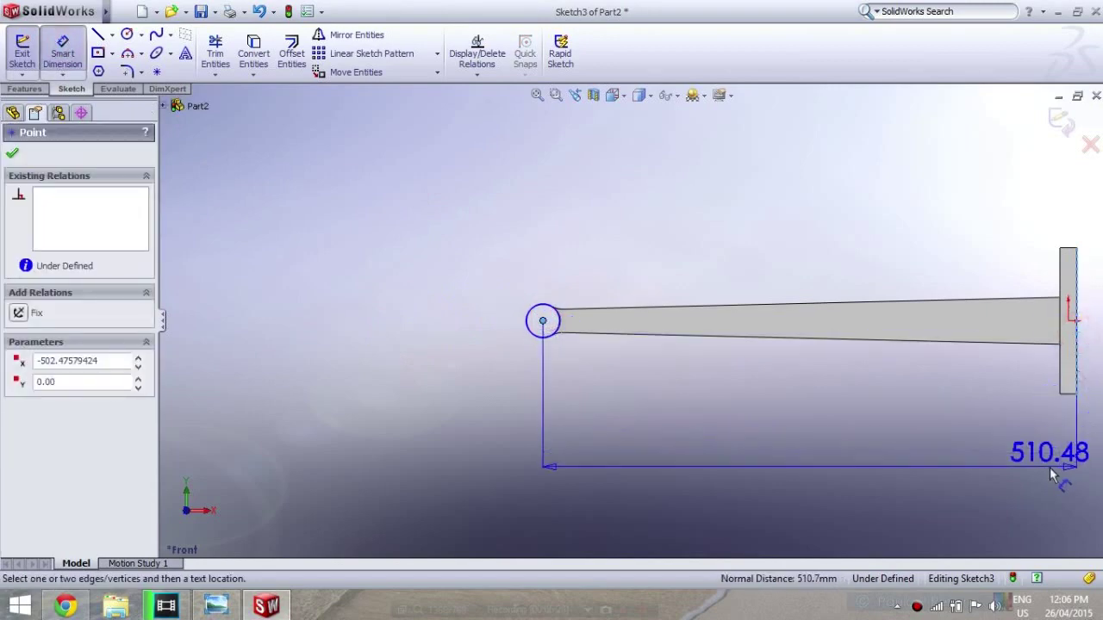
click(1049, 467)
text(510)
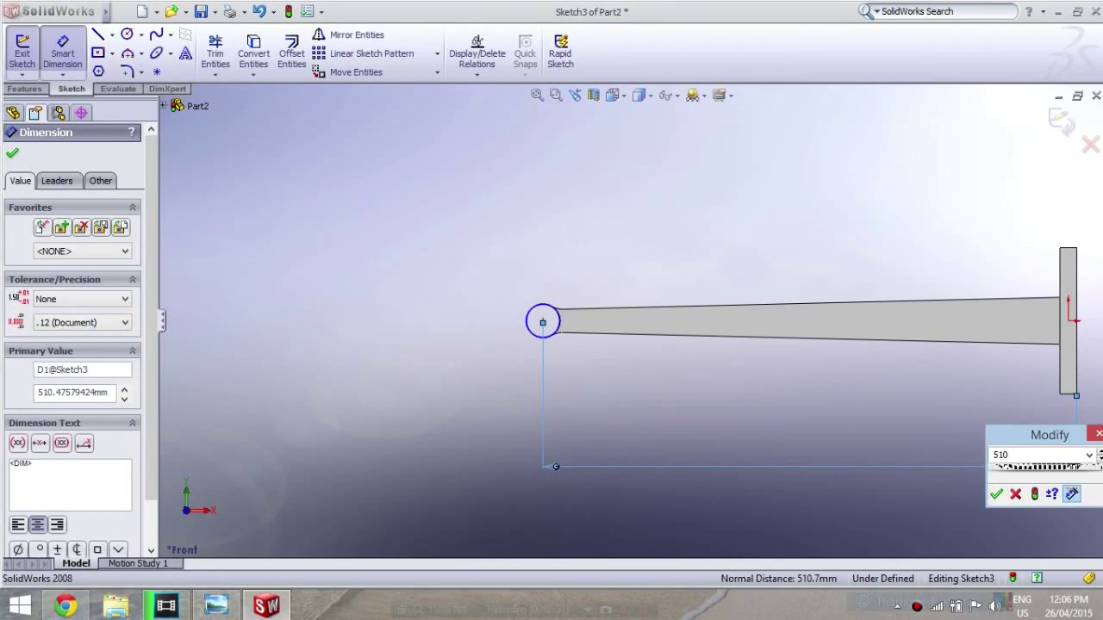
key(Return)
key(Delete)
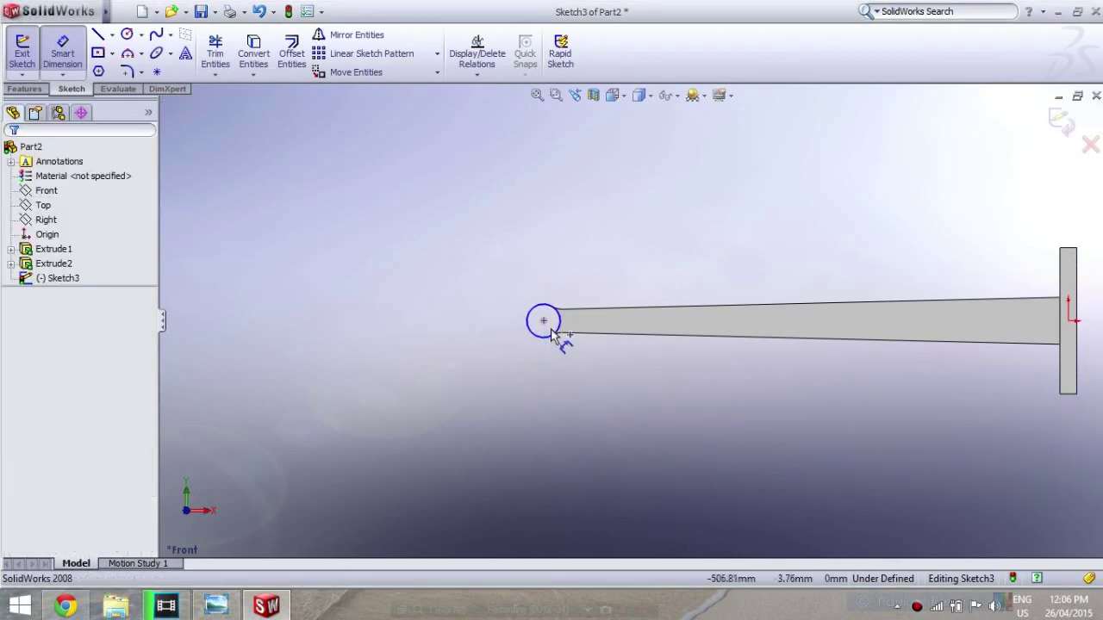
scroll(554, 335, down, 2)
scroll(561, 324, down, 5)
key(Escape)
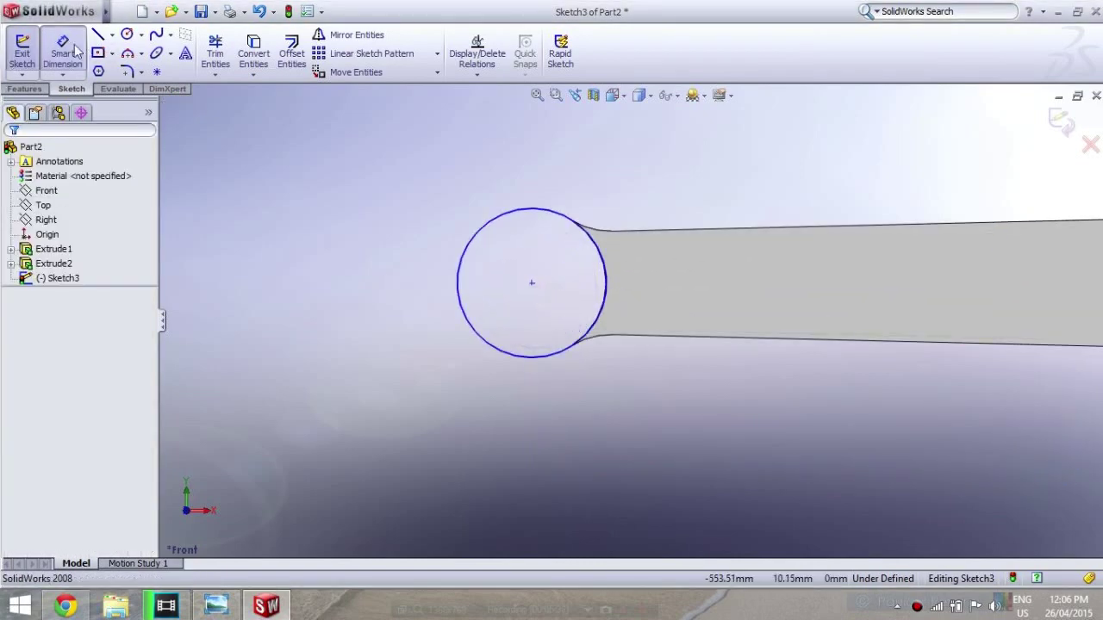
Step: Draw a concentric inner circle of radius 9 on the boss centre
click(127, 33)
click(531, 283)
click(546, 317)
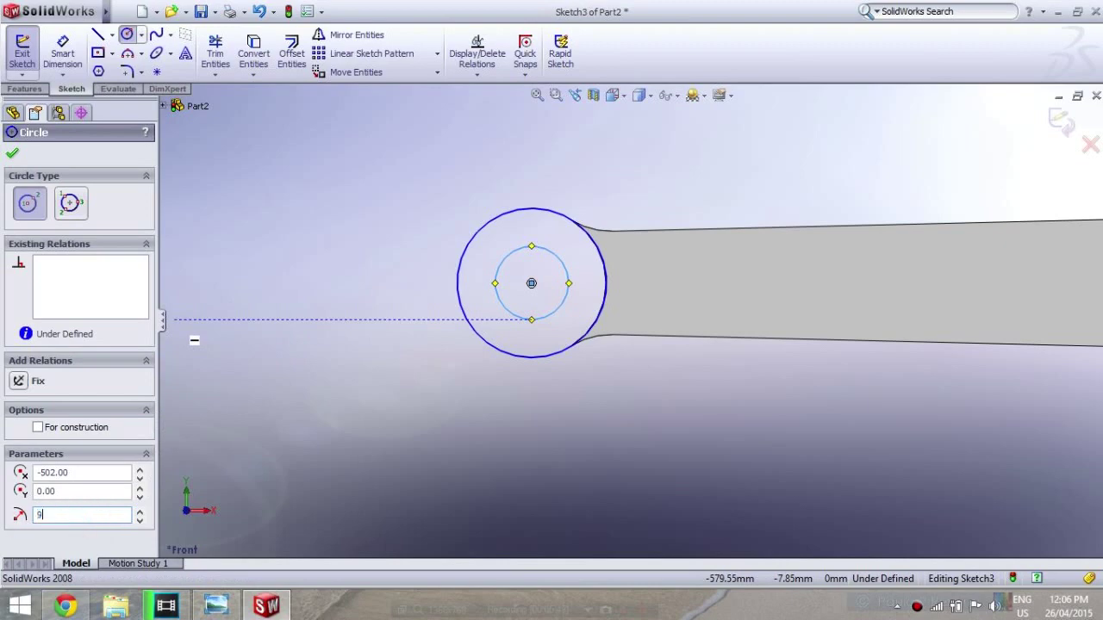
click(11, 153)
click(296, 253)
middle_drag(581, 433, 583, 389)
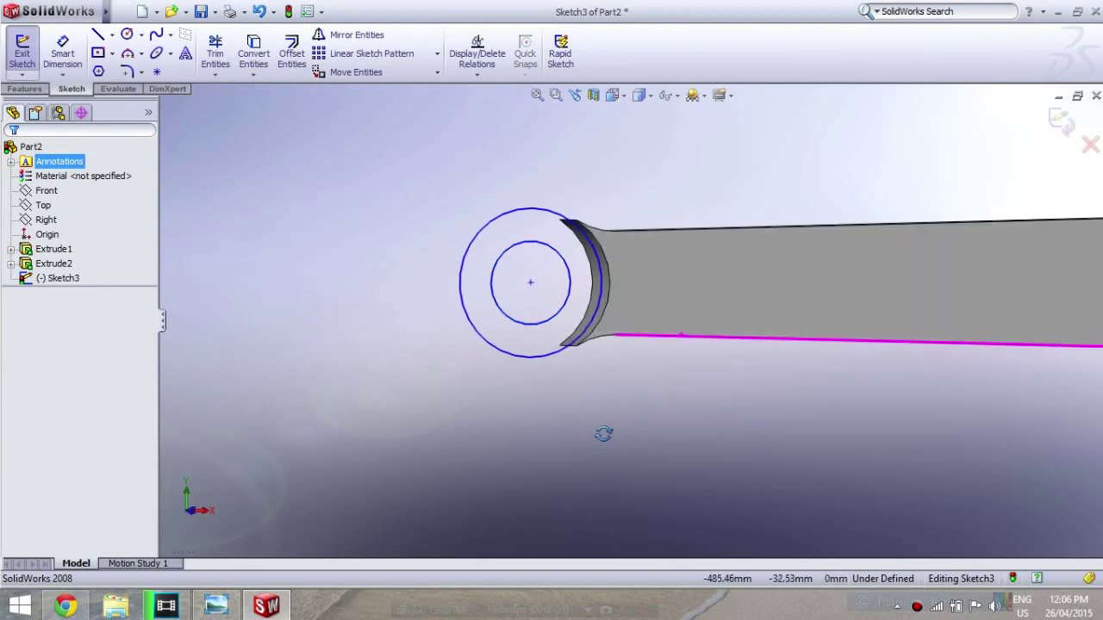
click(22, 89)
Step: Extrude the ring sketch 20 mm Mid Plane to create the boss with its hole
click(28, 52)
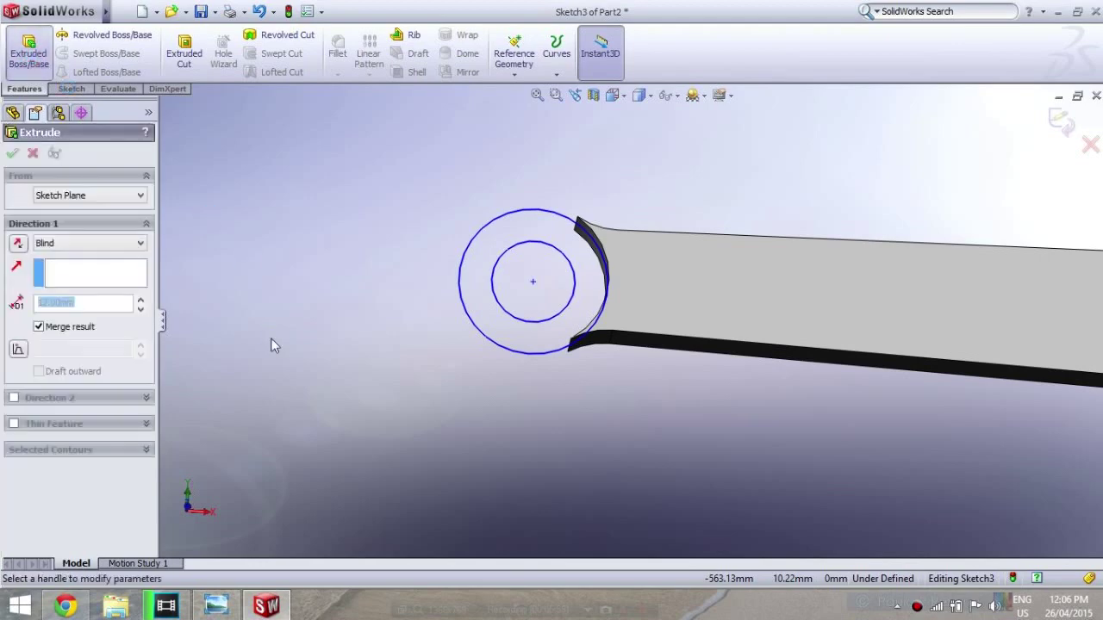
mouse_move(270, 347)
middle_down()
mouse_move(348, 374)
mouse_move(670, 355)
mouse_move(744, 377)
mouse_move(736, 386)
middle_up()
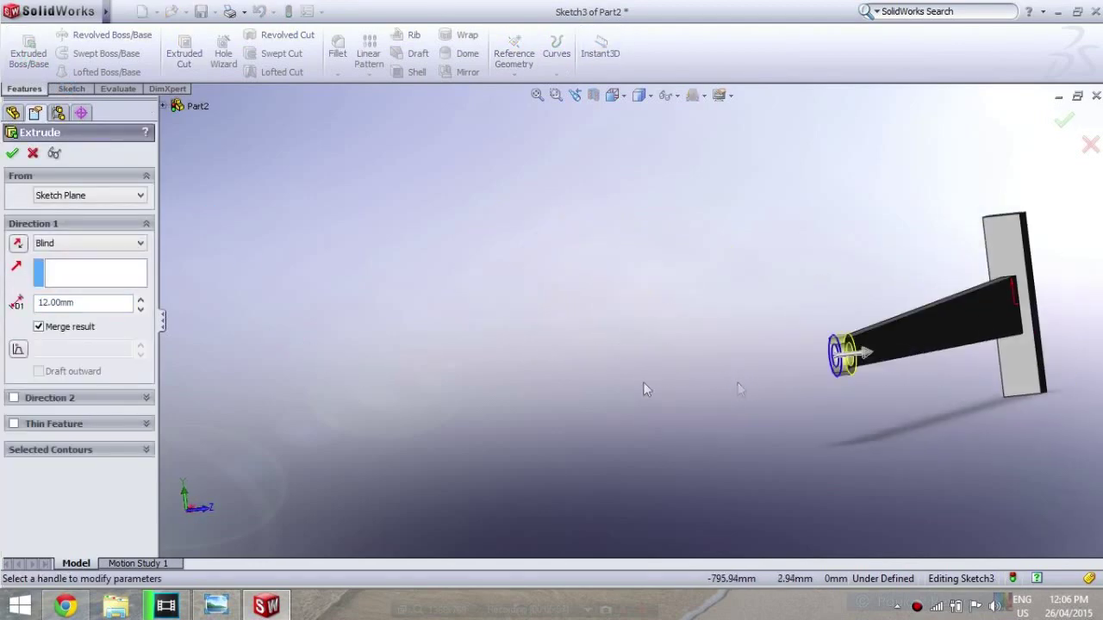
click(110, 247)
click(79, 322)
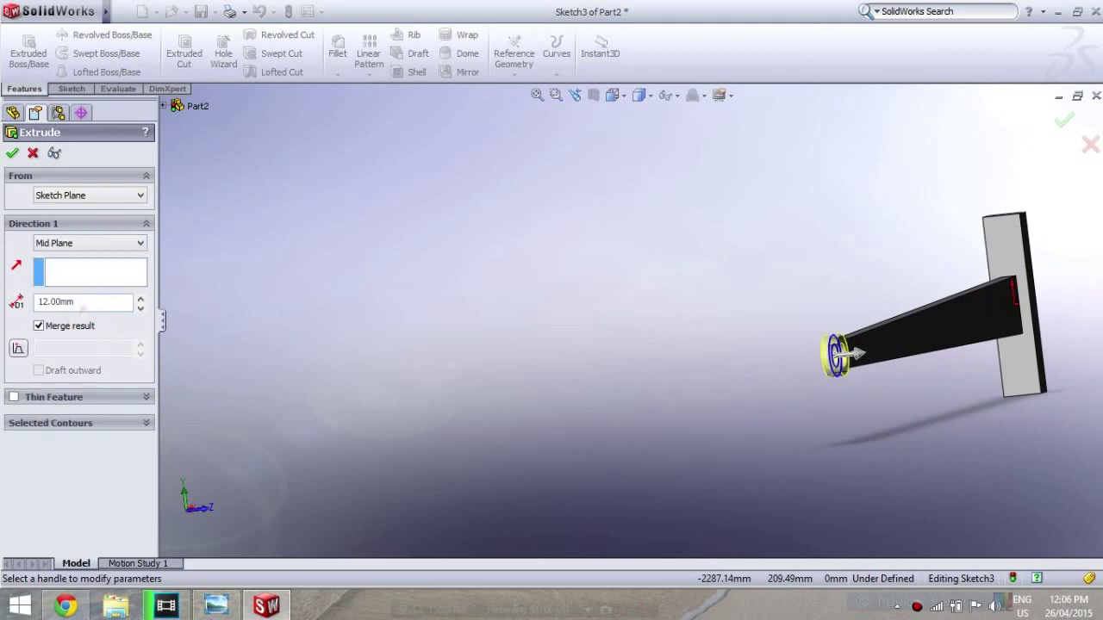
text(20)
click(13, 153)
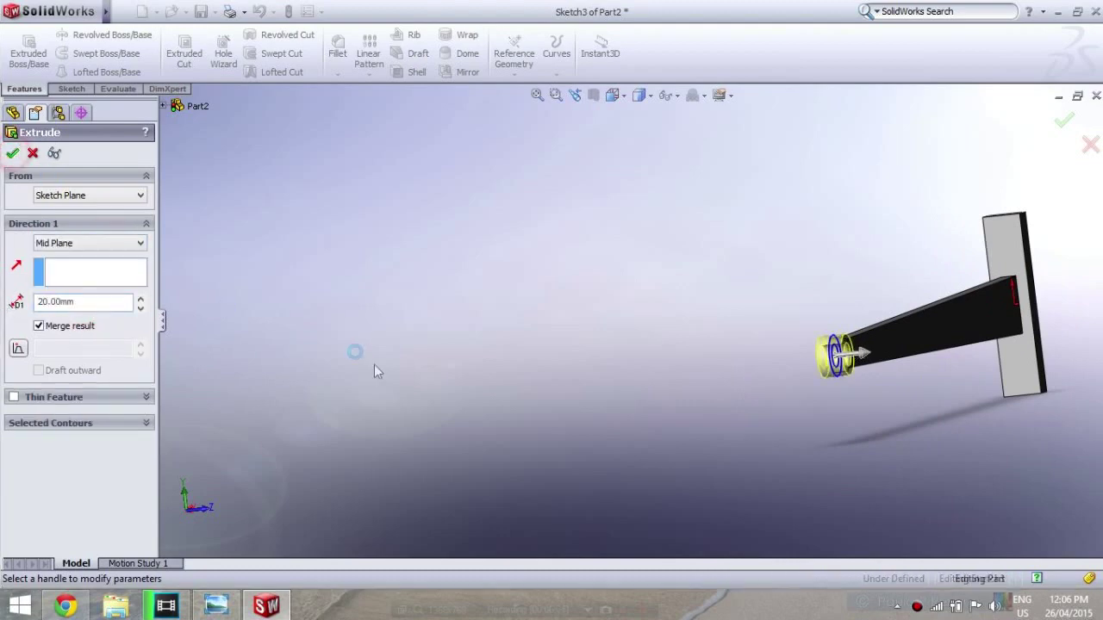
Step: Orbit and zoom to view the whole arm and end plate from above
mouse_move(420, 336)
middle_down()
mouse_move(598, 369)
mouse_move(560, 380)
mouse_move(579, 392)
mouse_move(555, 391)
middle_up()
scroll(692, 365, down, 2)
scroll(776, 379, down, 3)
scroll(861, 377, up, 3)
middle_drag(889, 376, 904, 371)
scroll(842, 370, down, 2)
scroll(839, 364, down, 1)
scroll(757, 295, down, 2)
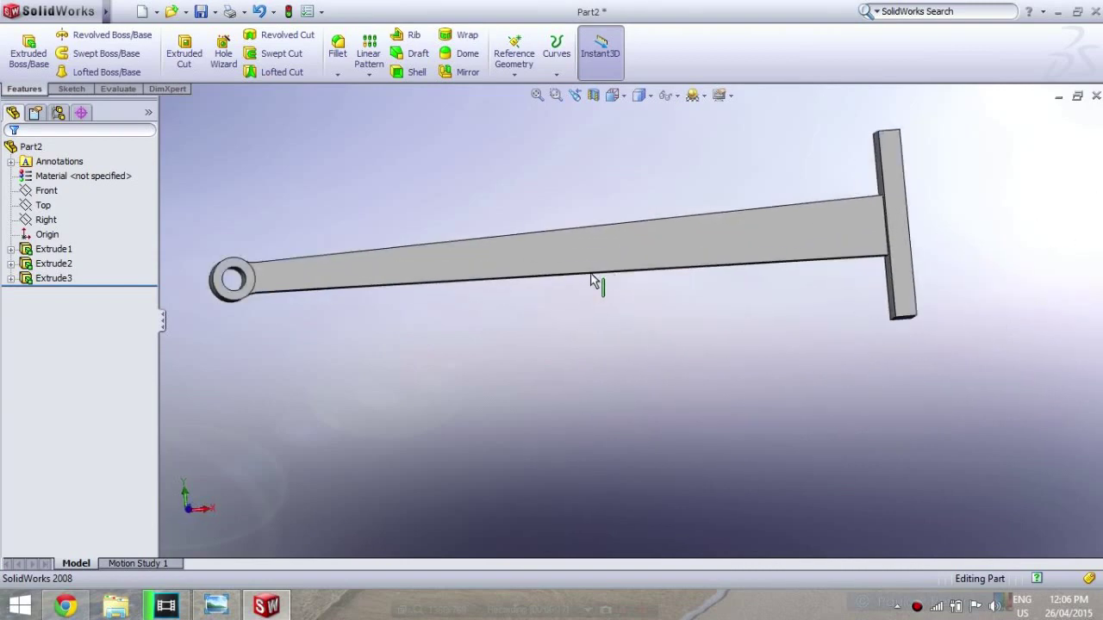
middle_drag(441, 349, 380, 132)
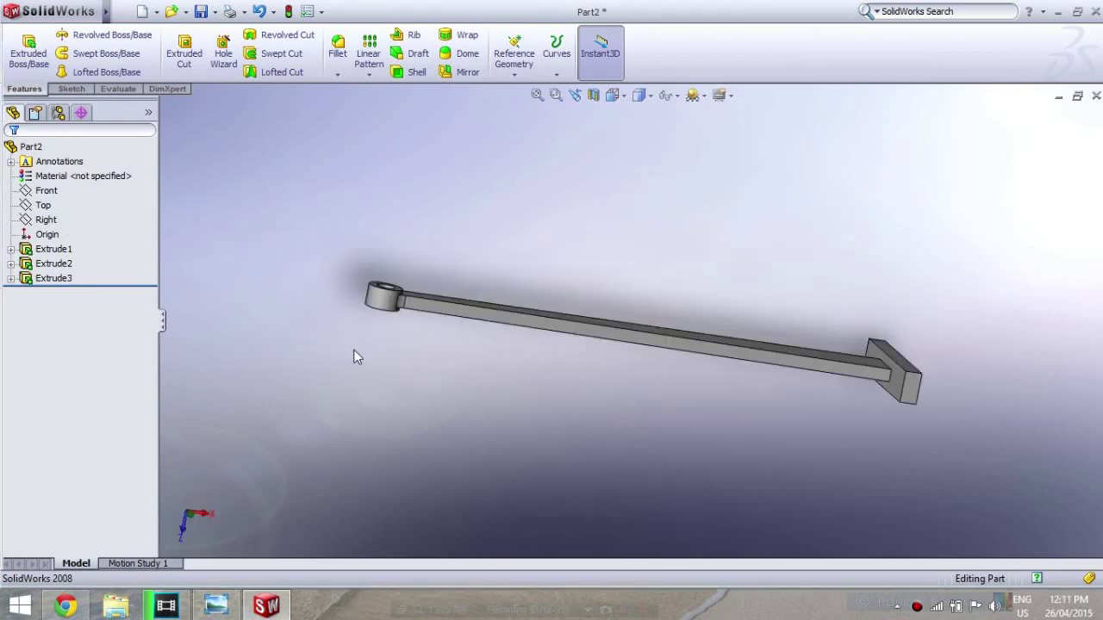
Step: Chamfer the first arm-to-boss edge at 4 mm by 45°
click(43, 205)
click(90, 178)
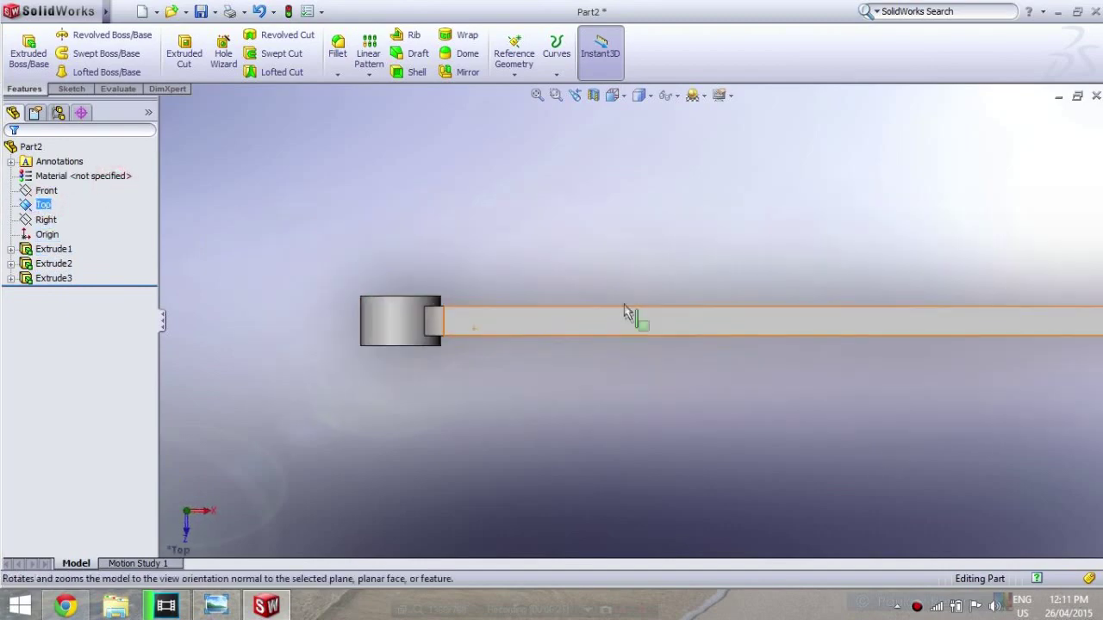
scroll(625, 310, down, 2)
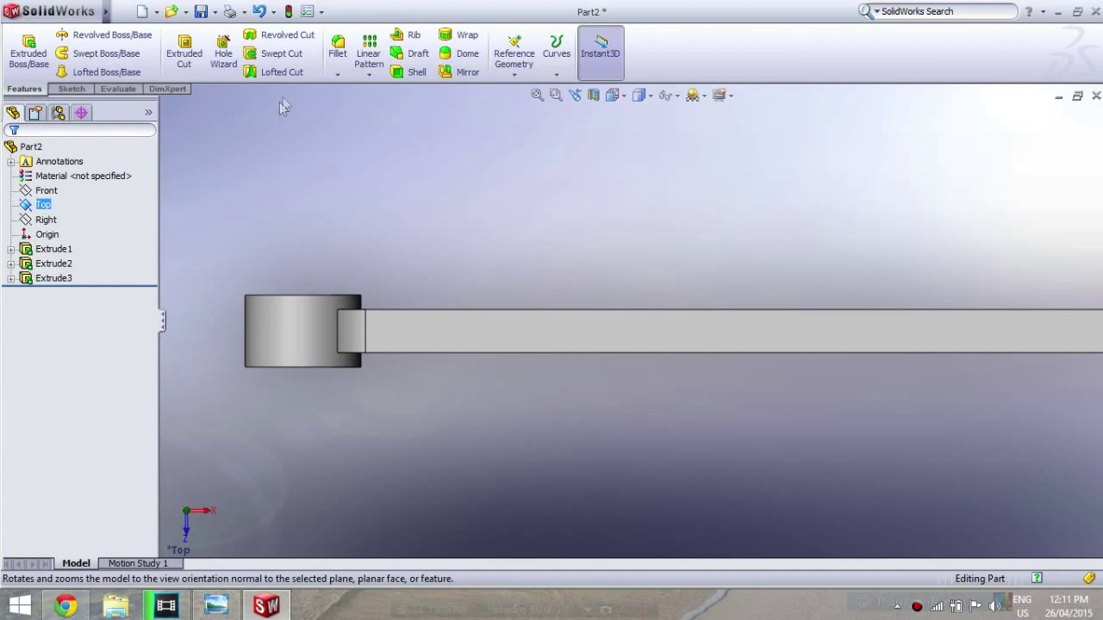
click(337, 75)
click(359, 112)
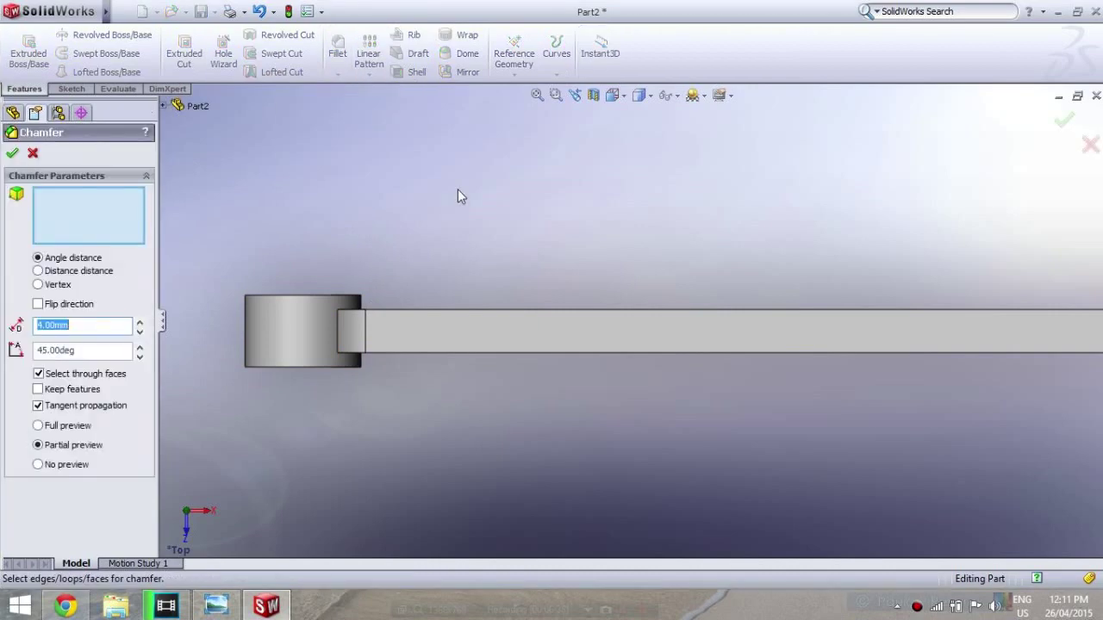
middle_drag(469, 201, 263, 349)
drag(89, 326, 7, 329)
text(4)
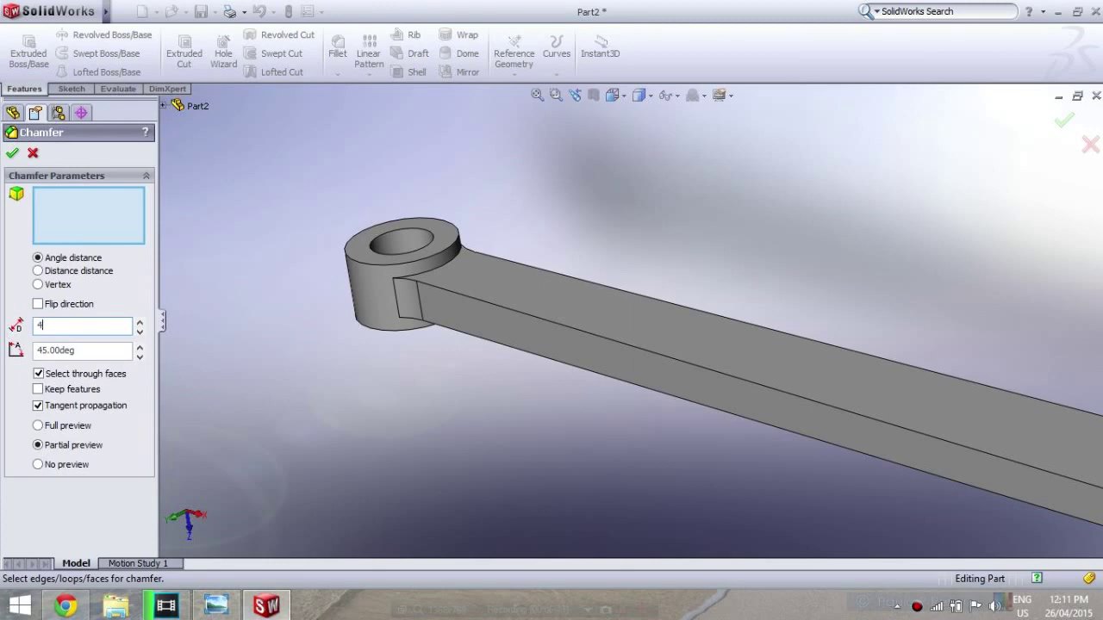
key(Return)
scroll(409, 282, down, 2)
scroll(475, 341, down, 3)
click(462, 329)
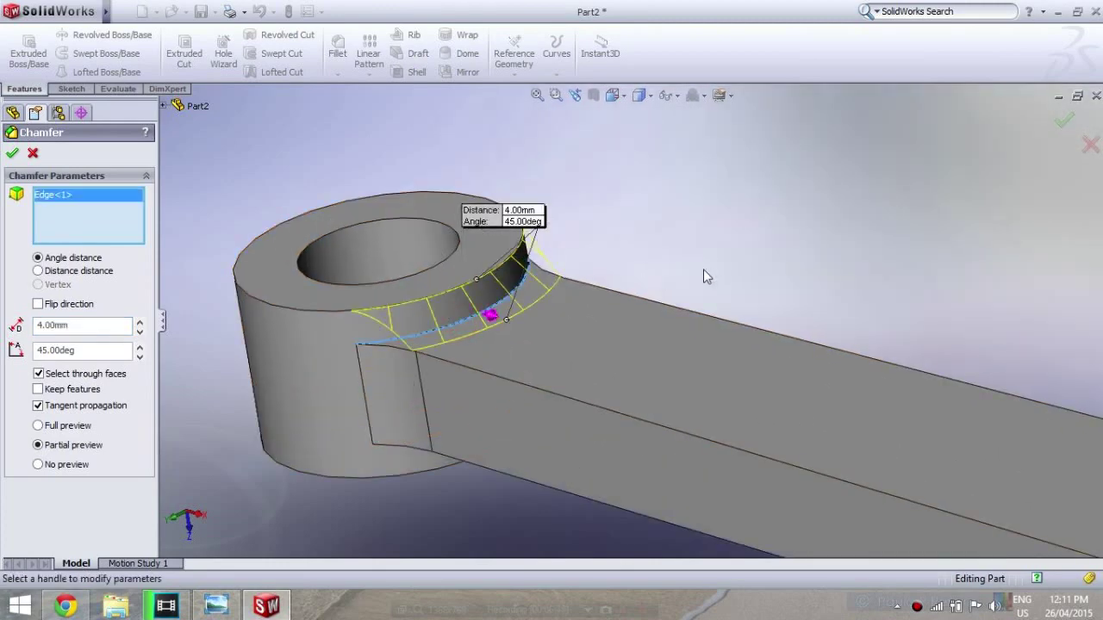
Step: Add a second 4 mm by 45° chamfer on the opposite arm-to-boss edge
scroll(655, 362, up, 2)
scroll(539, 496, up, 2)
scroll(517, 487, down, 2)
scroll(512, 480, up, 1)
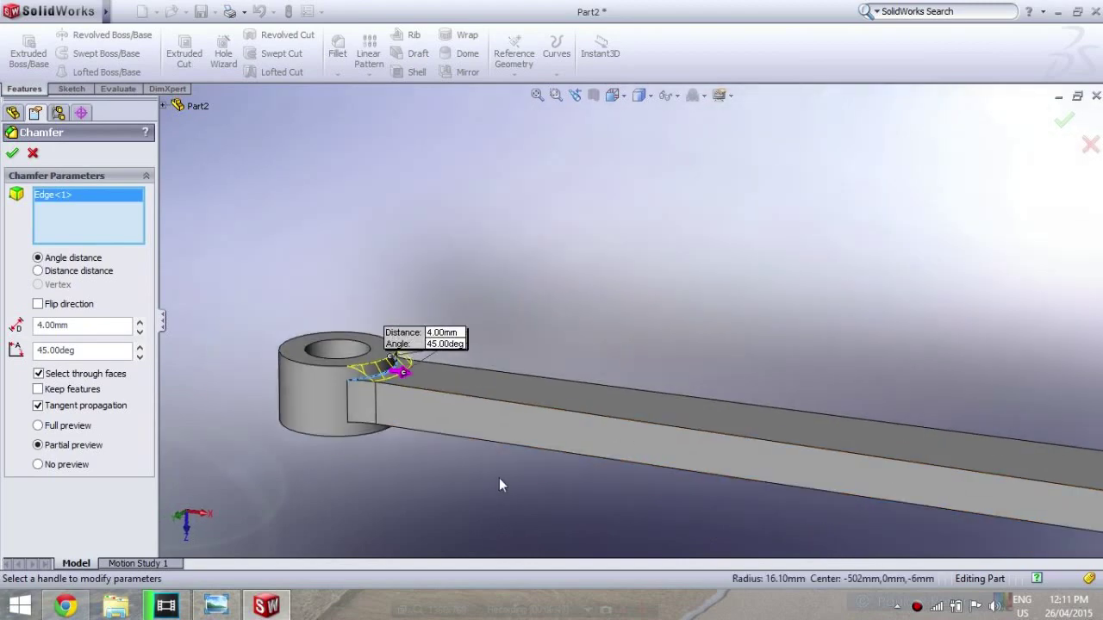
mouse_move(356, 476)
middle_down()
mouse_move(518, 475)
mouse_move(498, 337)
mouse_move(517, 448)
middle_up()
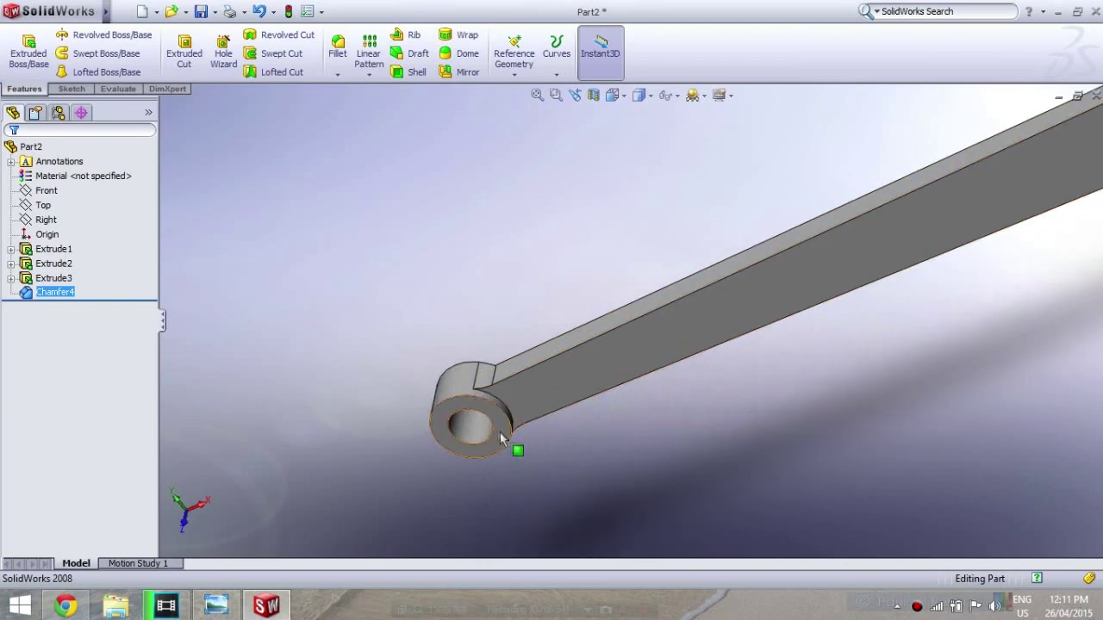
scroll(527, 374, down, 2)
scroll(520, 365, down, 2)
click(337, 76)
click(362, 103)
scroll(525, 369, down, 1)
scroll(576, 349, down, 2)
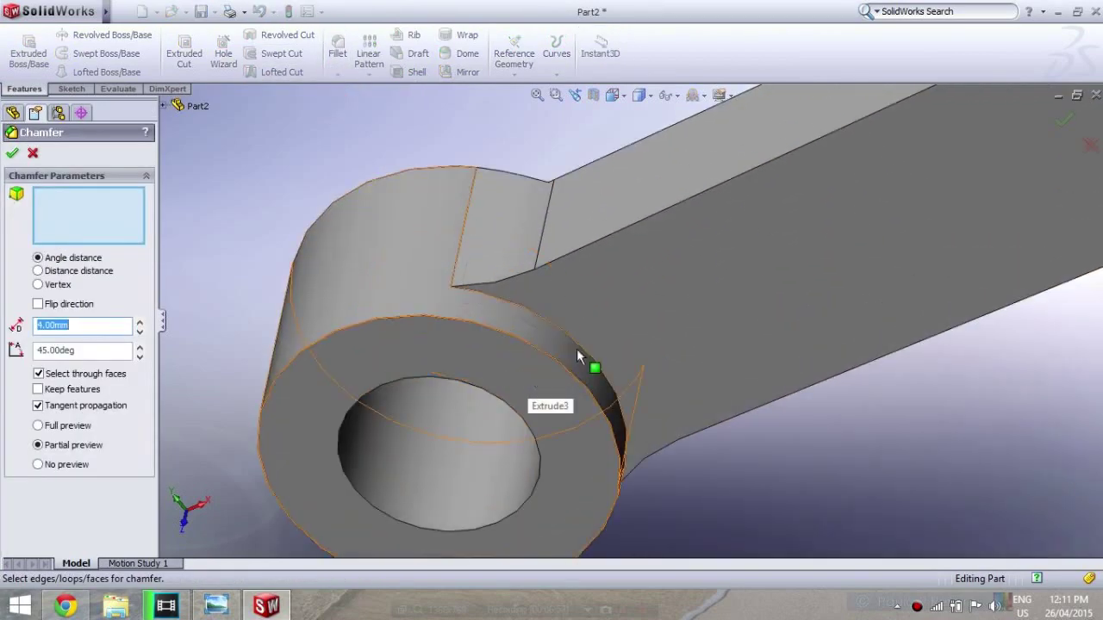
click(583, 349)
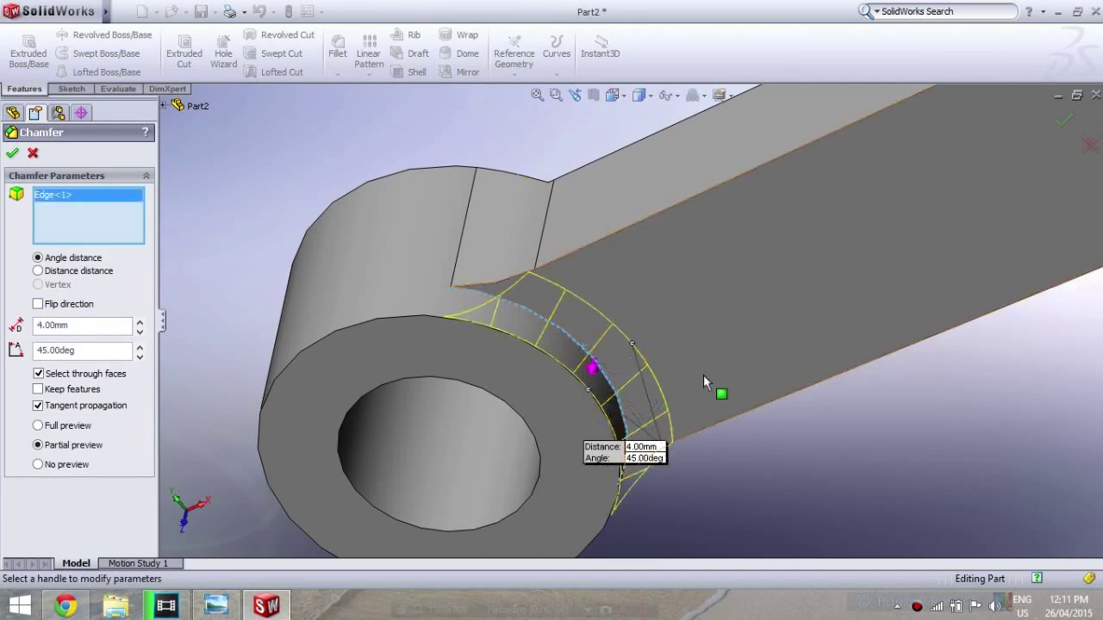
click(10, 153)
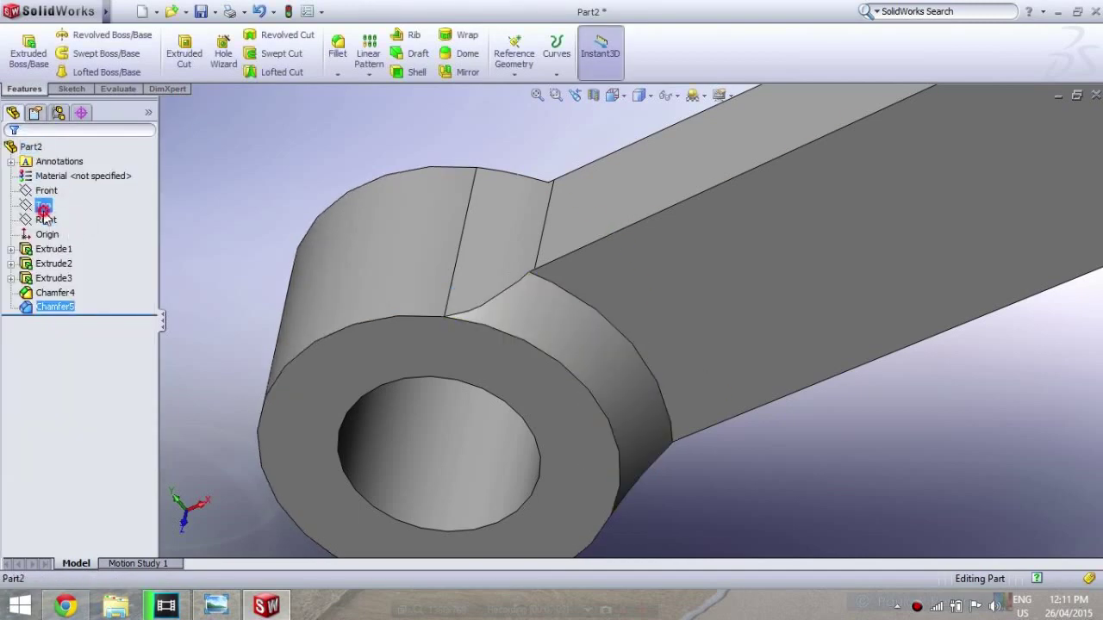
Step: Turn the view from the Top plane to an angled view of the arm–end plate joint
click(110, 190)
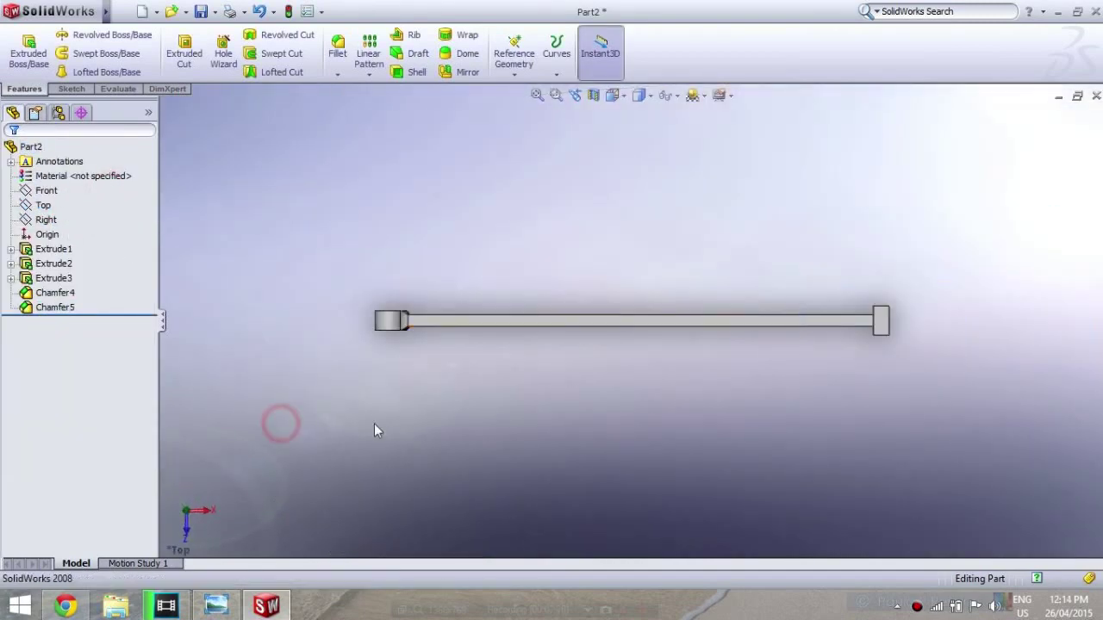
middle_drag(554, 381, 569, 418)
scroll(689, 336, down, 3)
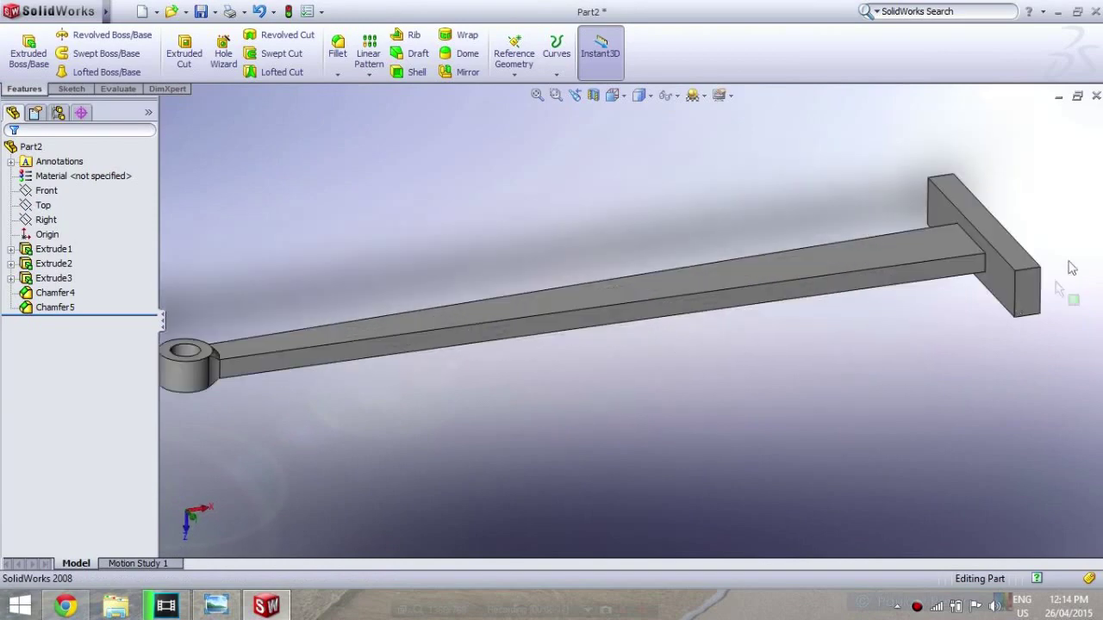
scroll(935, 289, down, 3)
scroll(932, 282, down, 2)
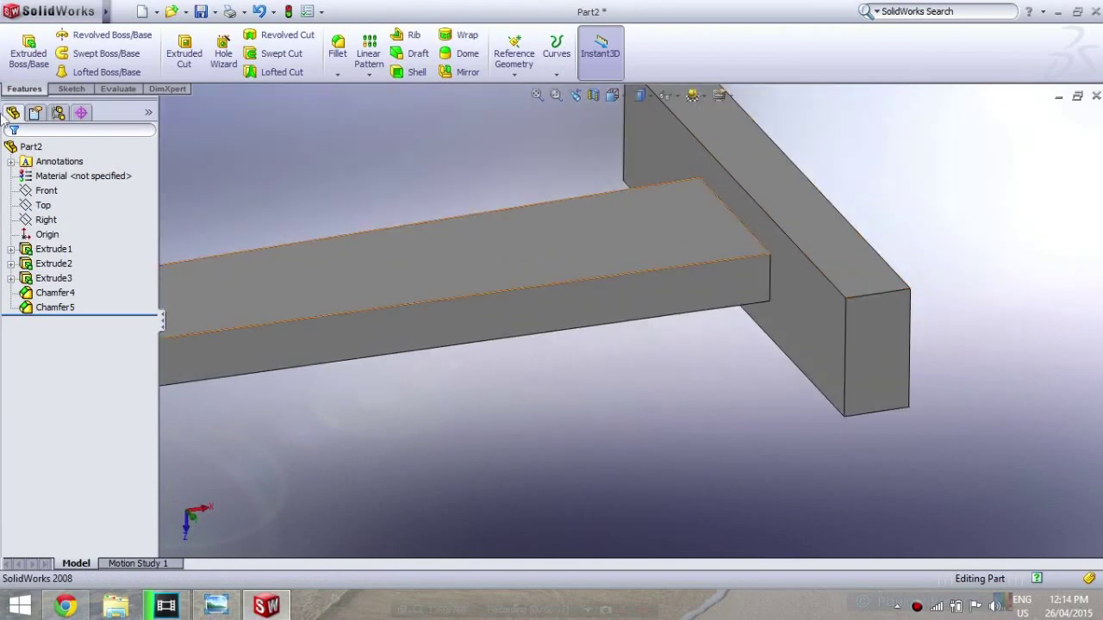
click(338, 54)
mouse_move(862, 163)
middle_down()
mouse_move(879, 192)
mouse_move(740, 195)
mouse_move(651, 274)
middle_up()
Step: Fillet the two arm-to-end-plate joint edges with a 10 mm radius
click(696, 257)
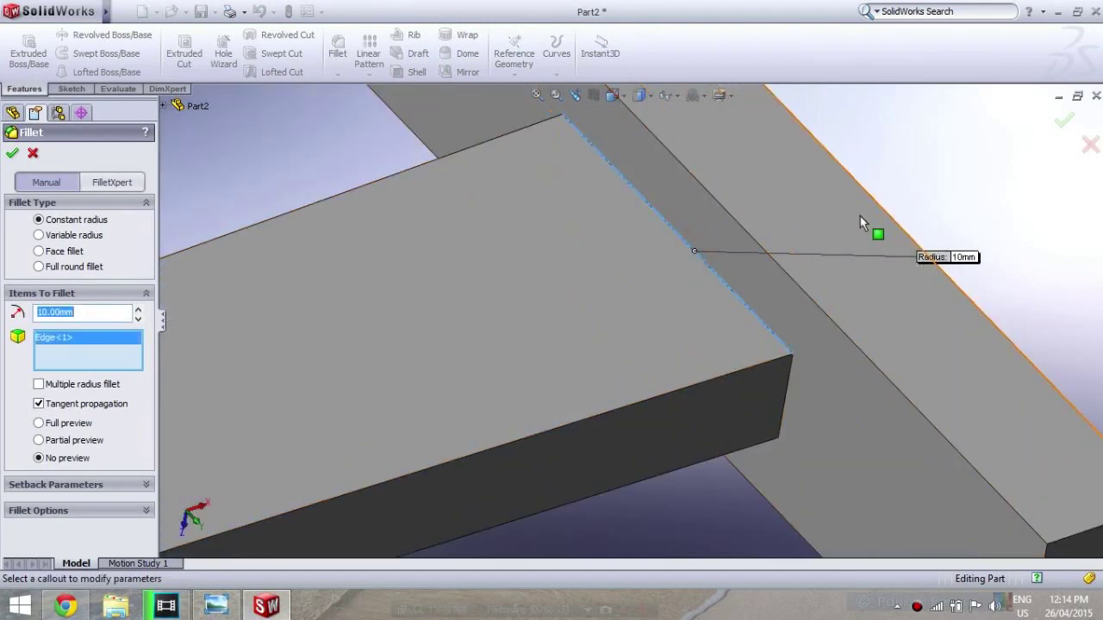
scroll(709, 350, up, 3)
mouse_move(697, 445)
middle_down()
mouse_move(607, 376)
mouse_move(633, 310)
mouse_move(577, 517)
mouse_move(665, 484)
mouse_move(665, 405)
middle_up()
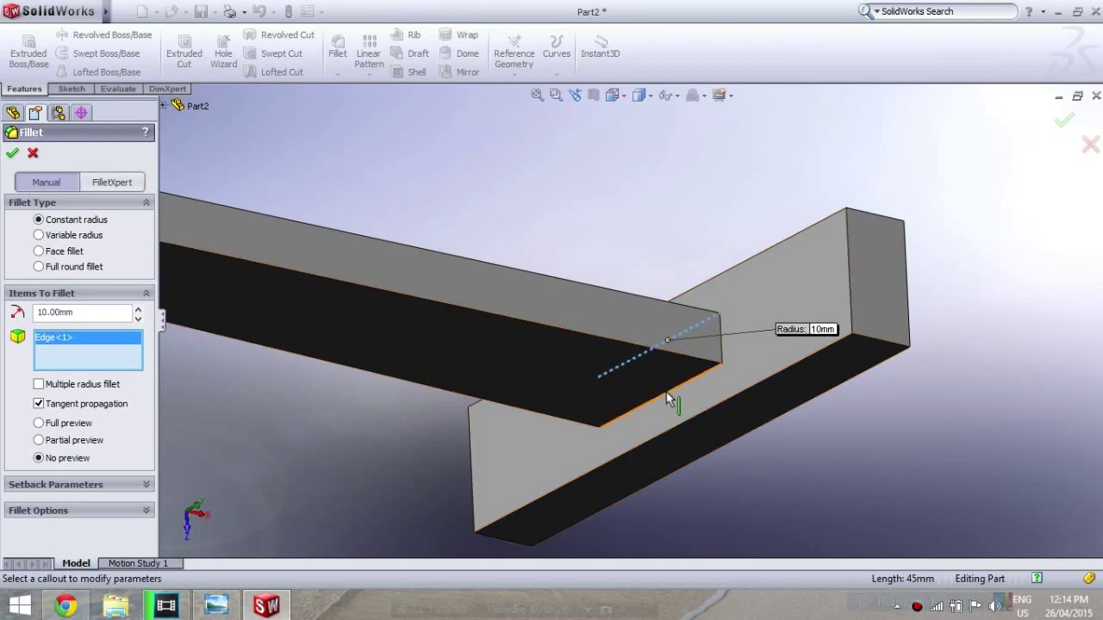
click(666, 393)
click(12, 152)
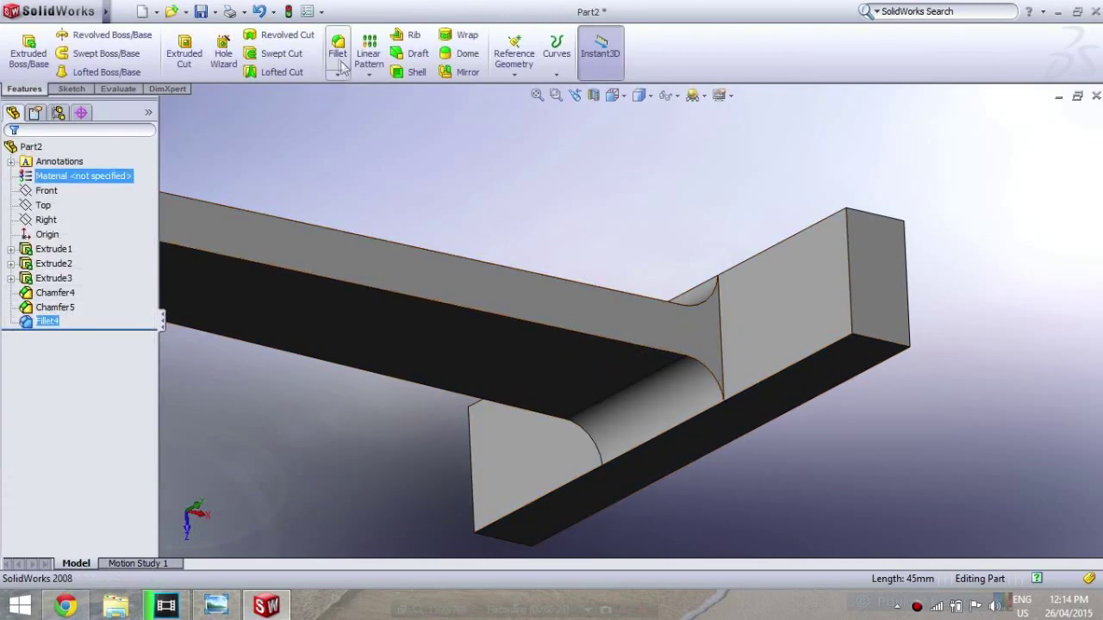
click(337, 52)
middle_drag(695, 243, 754, 399)
Step: Round the two remaining arm-to-plate joint edges with a 20 mm fillet
click(705, 366)
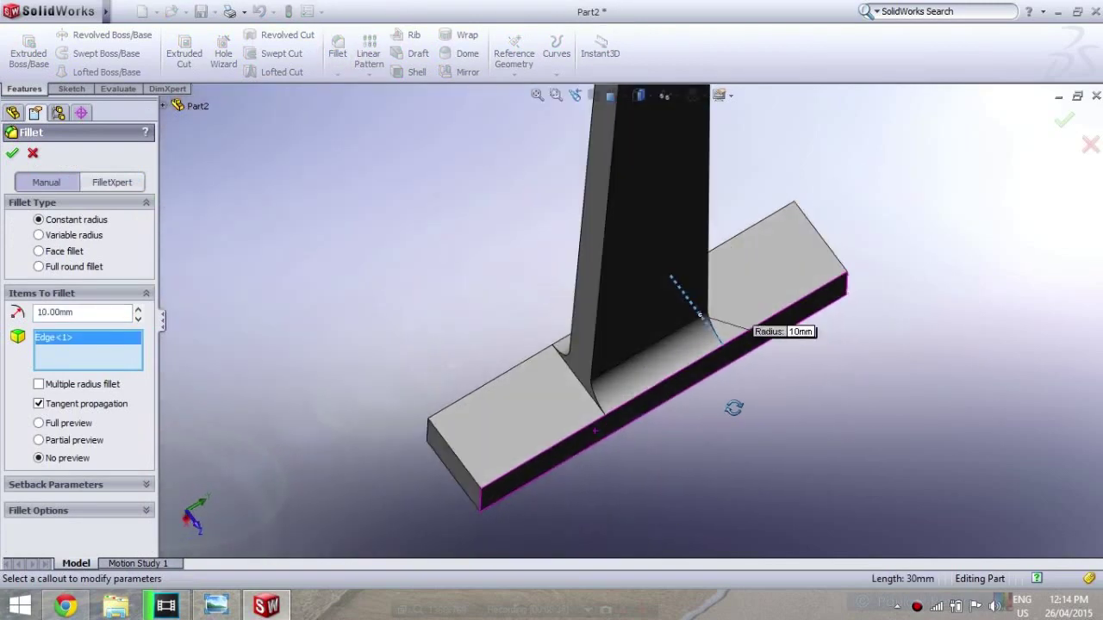
scroll(629, 393, down, 3)
scroll(627, 394, down, 3)
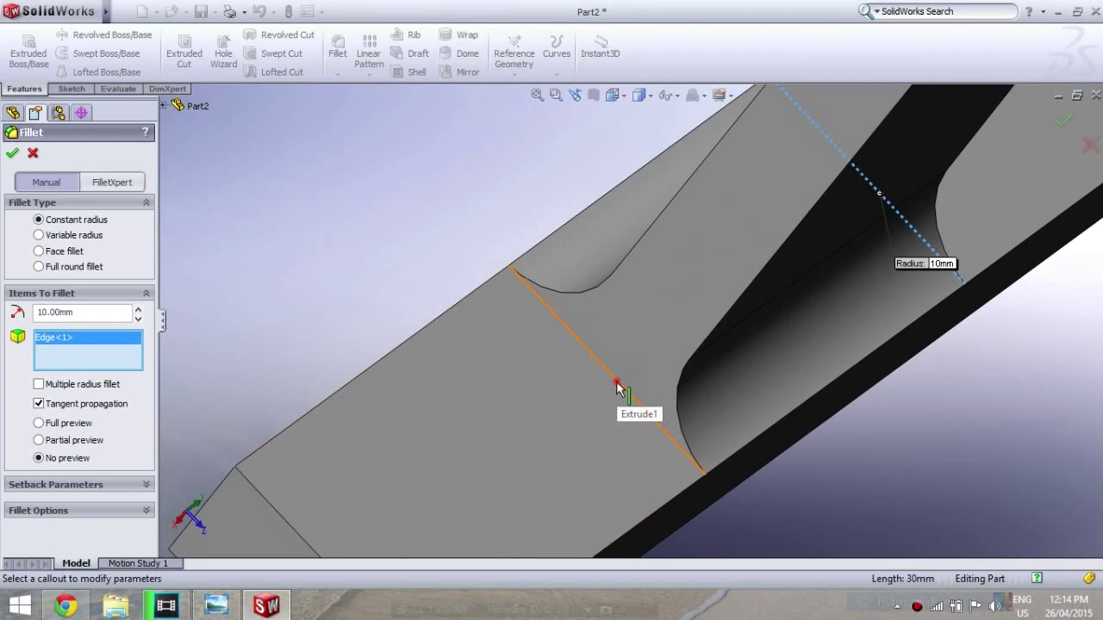
click(620, 387)
text(20)
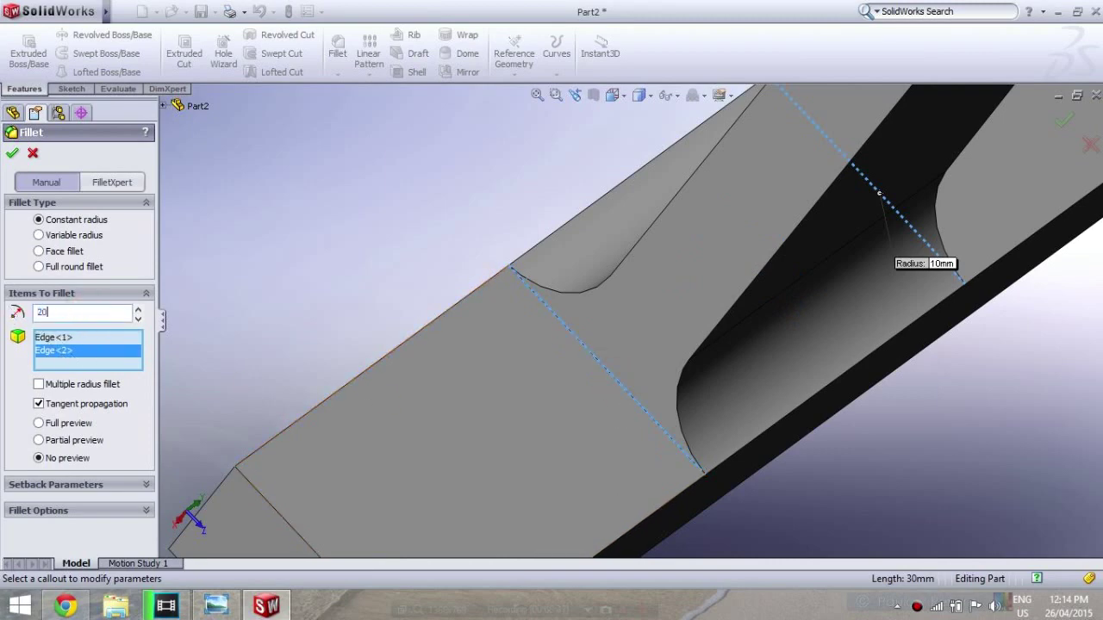
click(12, 155)
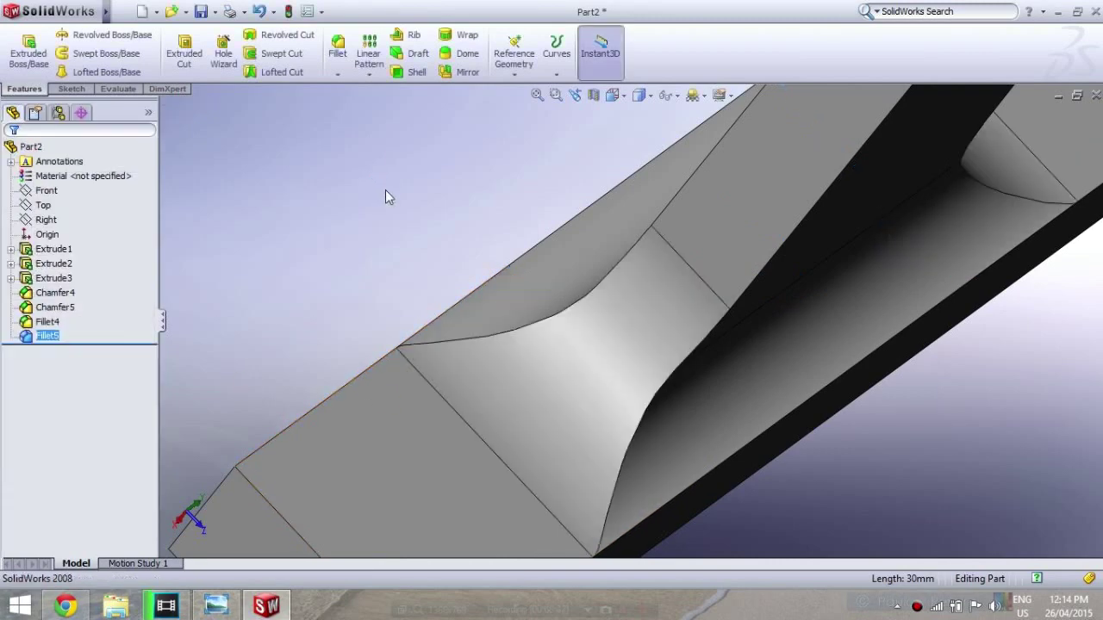
middle_drag(385, 190, 304, 210)
Step: View the model normal to the Right plane and open a sketch on the end plate's outer face
click(43, 205)
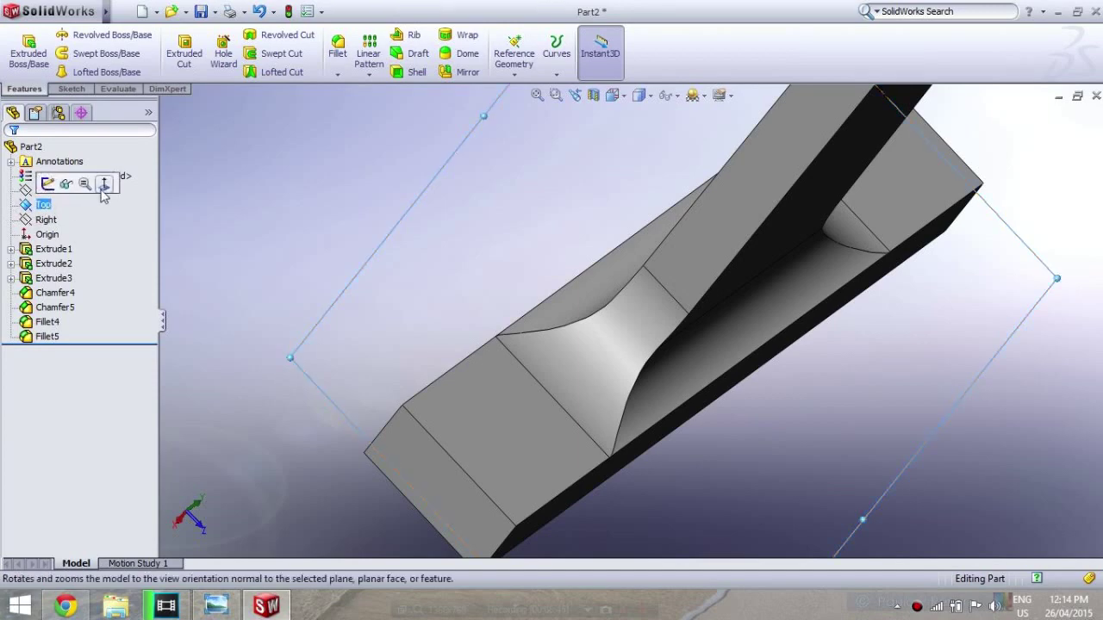
click(82, 184)
click(48, 191)
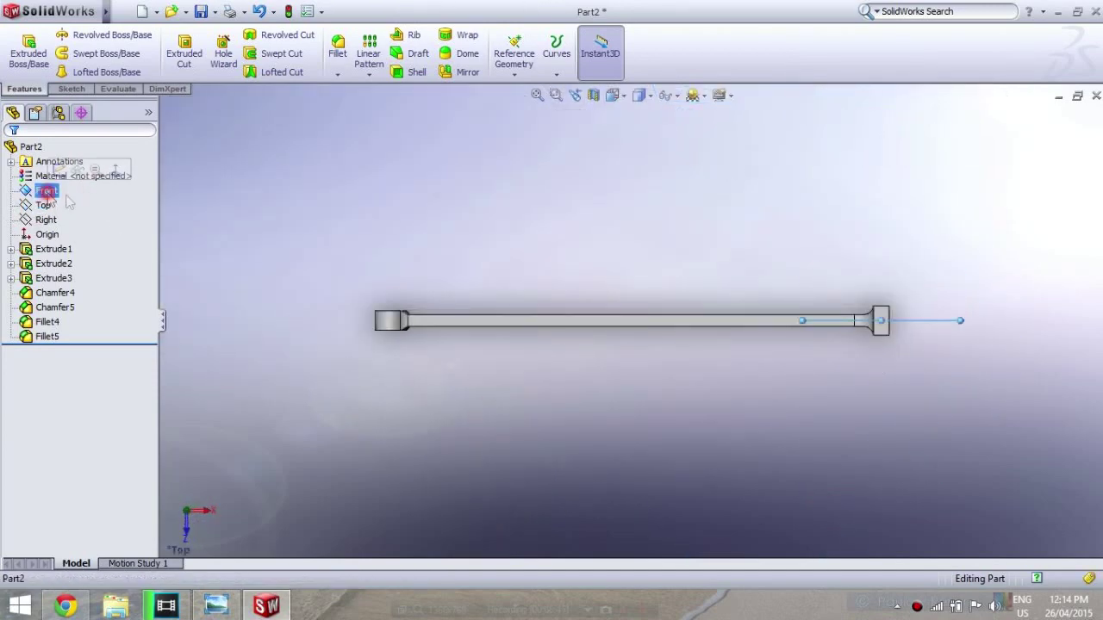
click(115, 168)
click(607, 406)
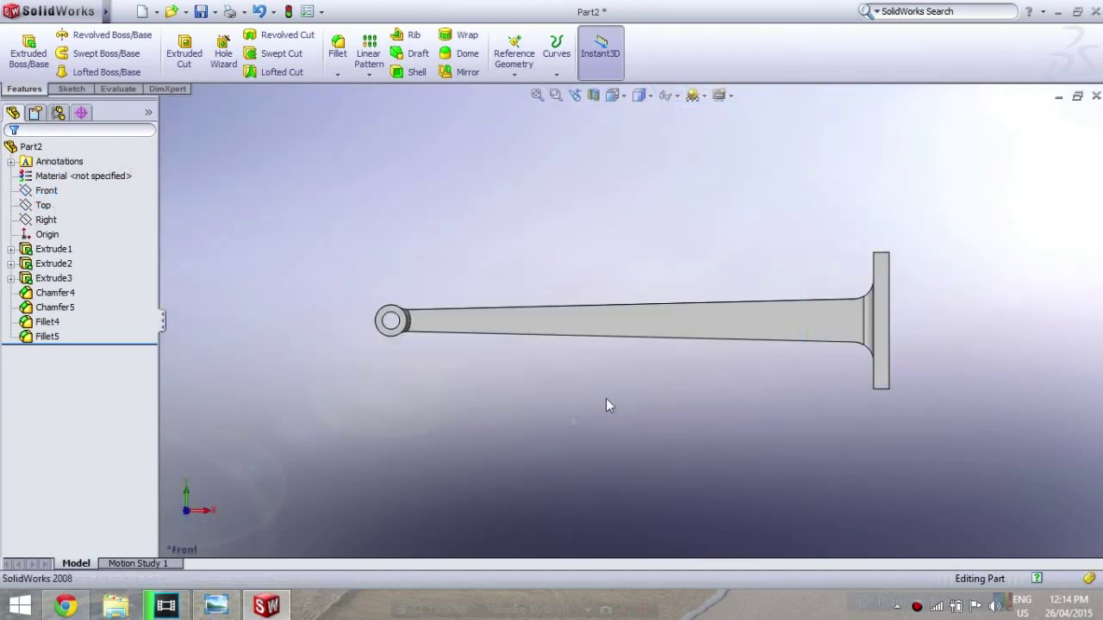
click(57, 239)
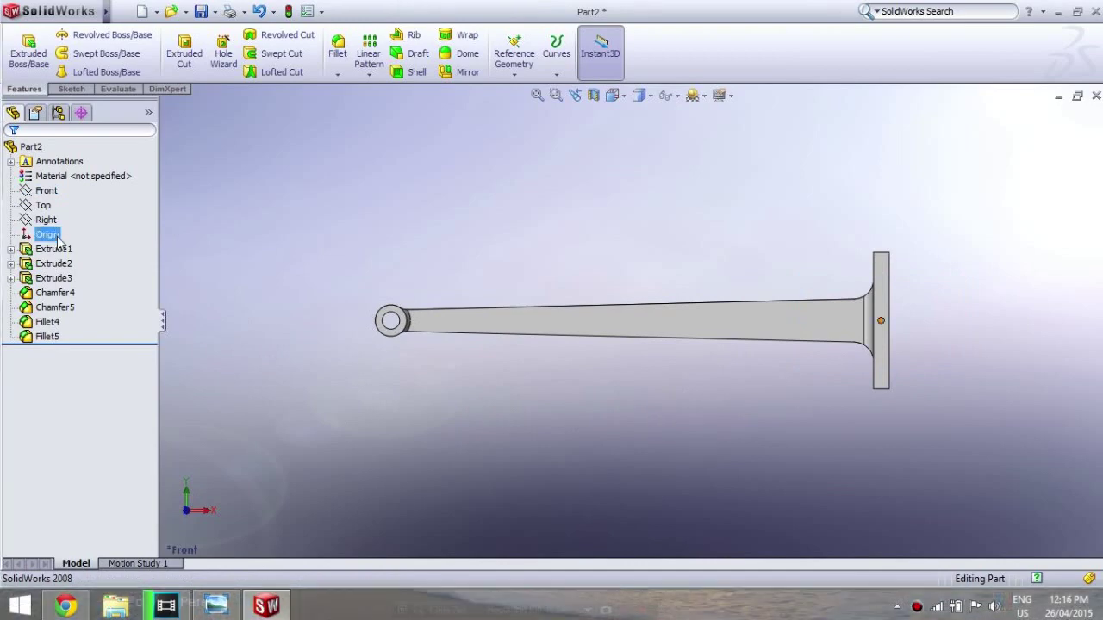
click(110, 203)
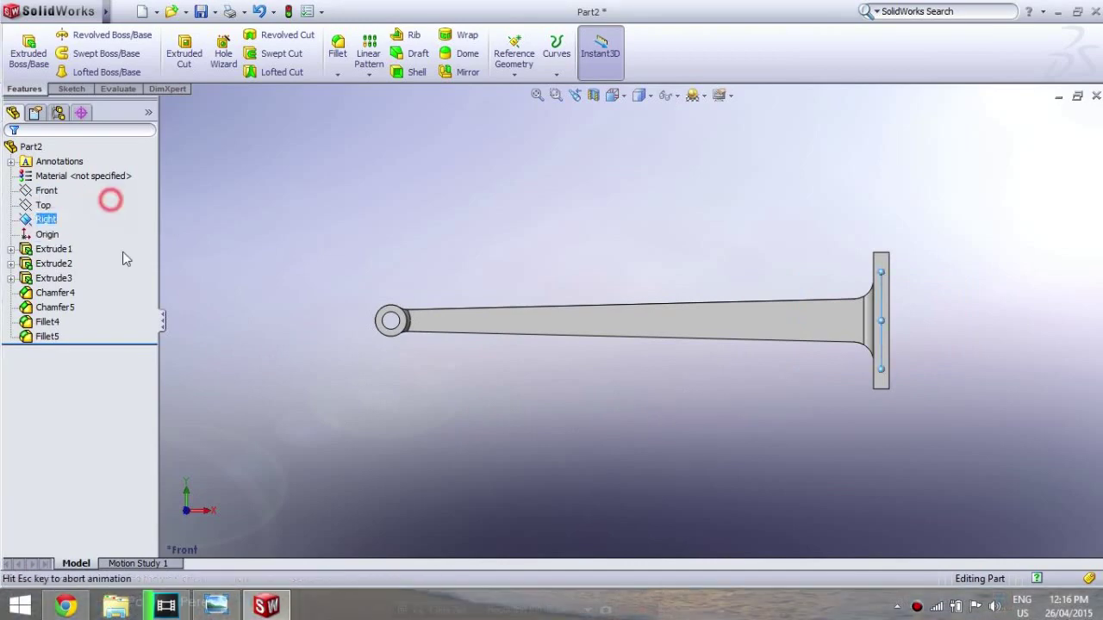
click(612, 300)
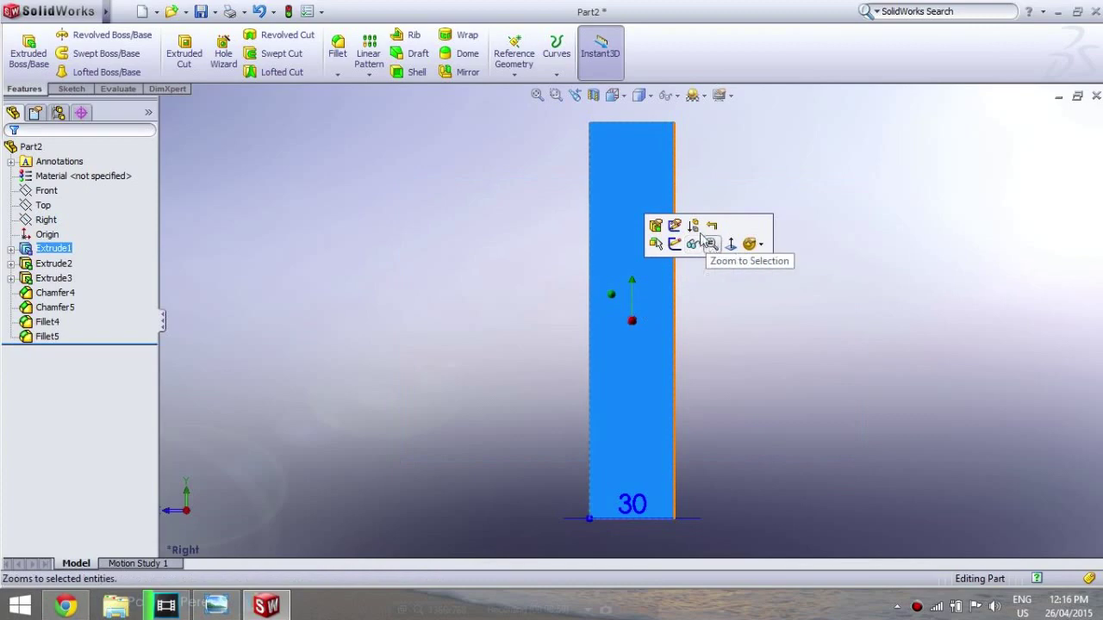
click(677, 241)
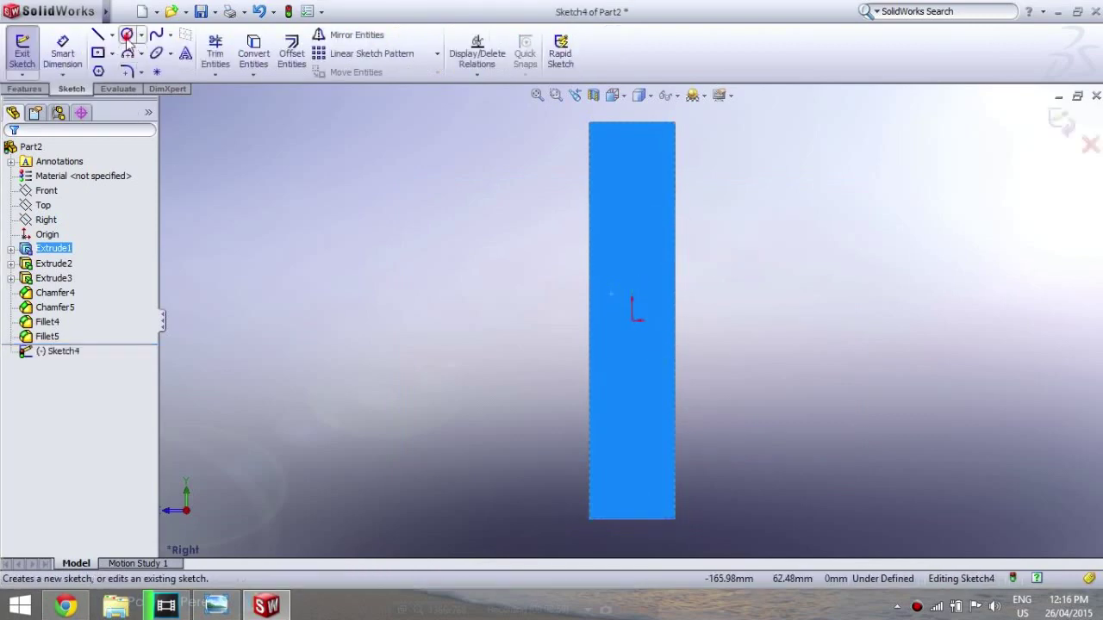
Step: Draw two circles on the end plate, one near its top and one near its bottom
click(127, 36)
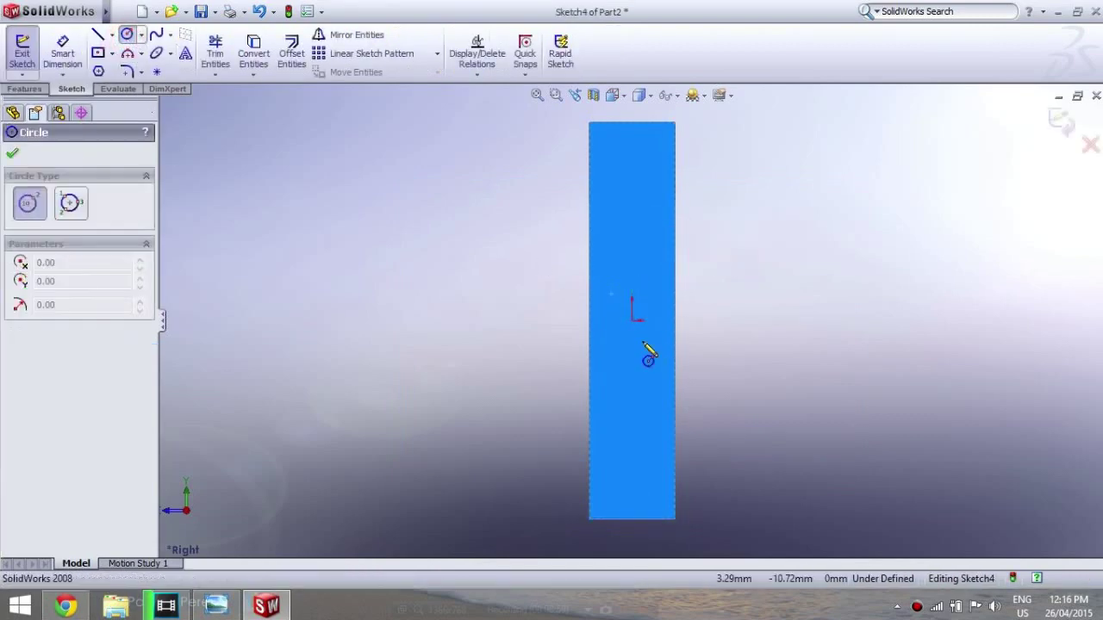
click(632, 174)
click(642, 185)
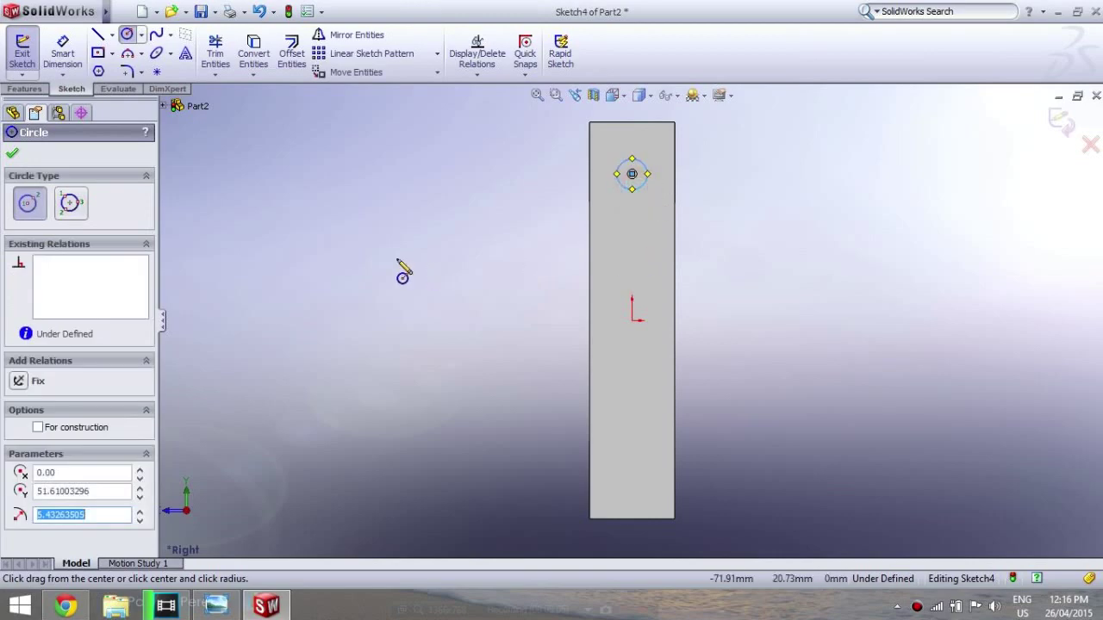
click(631, 454)
click(637, 472)
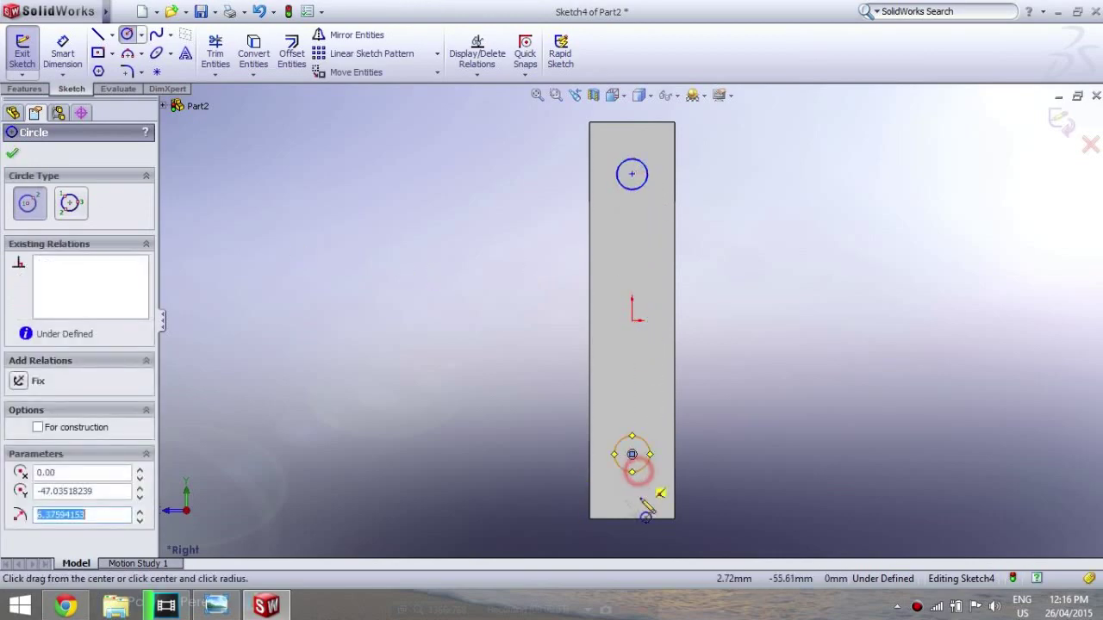
right_click(479, 389)
click(517, 202)
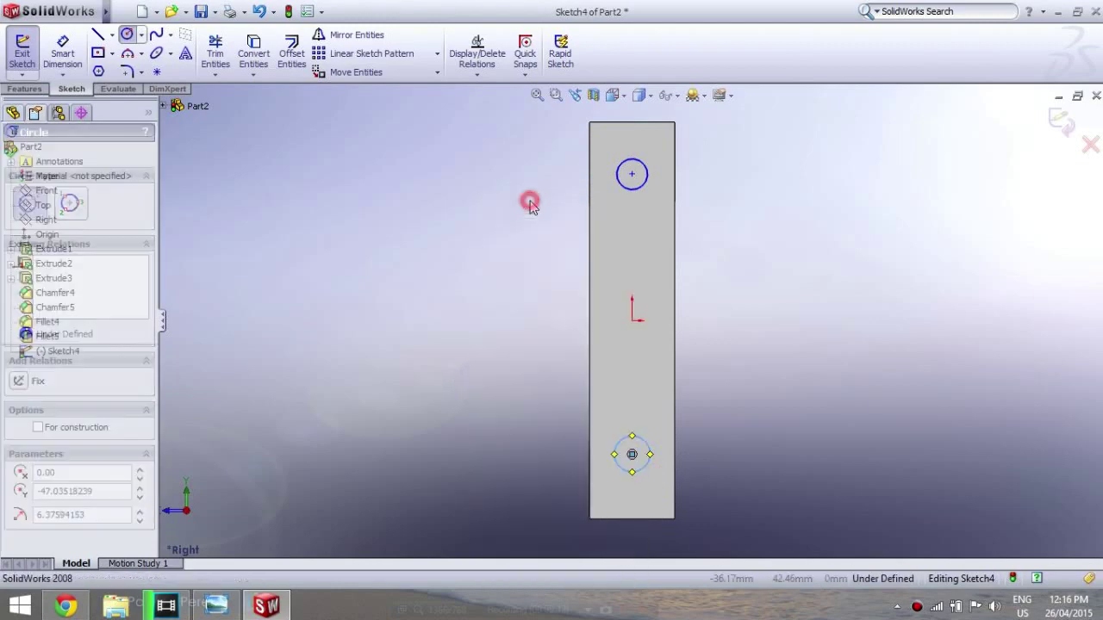
Step: Set both circles' radius to 8.5
click(635, 197)
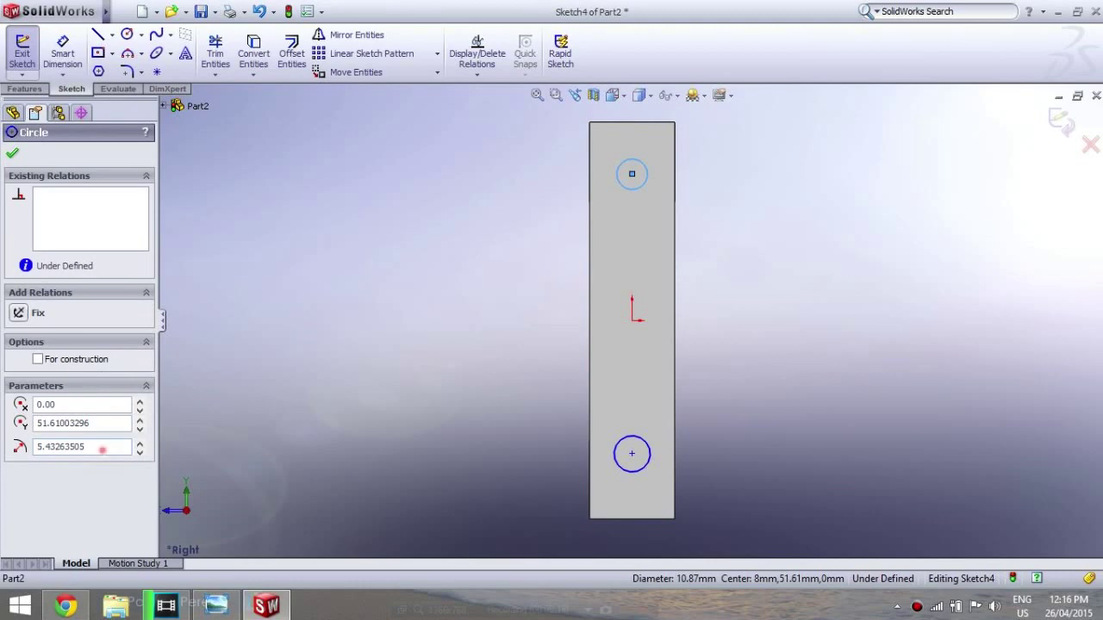
drag(102, 449, 16, 457)
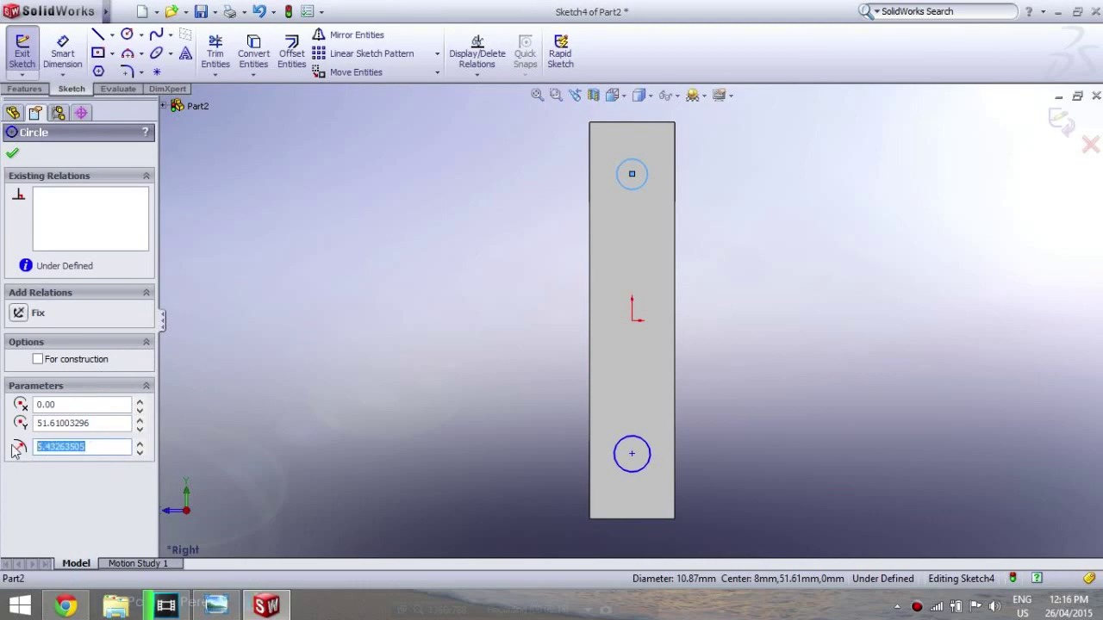
click(629, 444)
drag(92, 446, 2, 466)
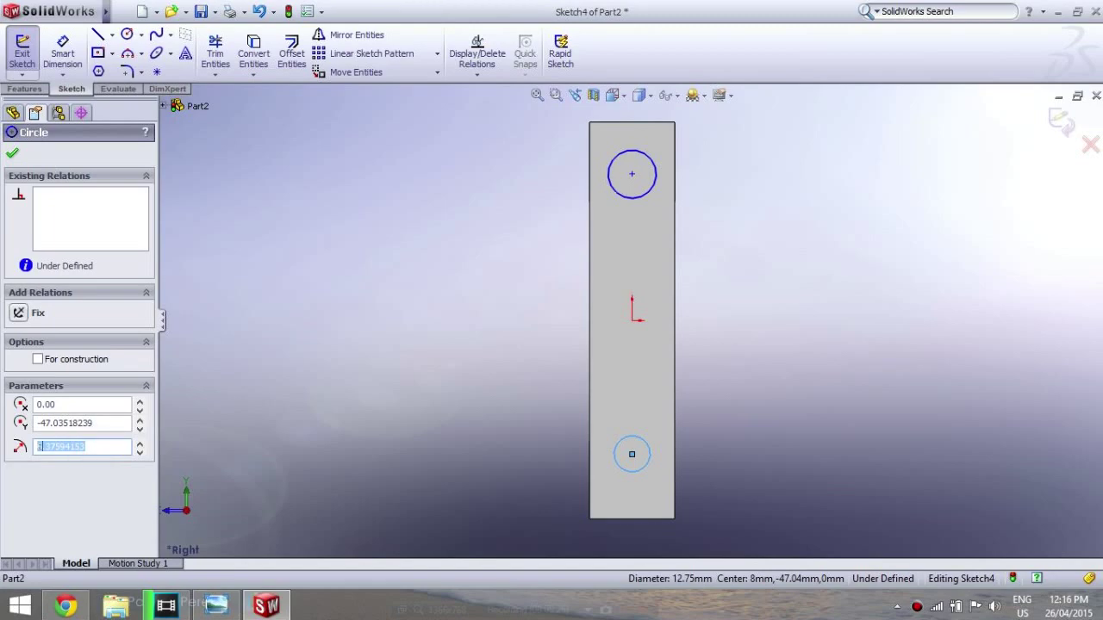
click(12, 155)
click(62, 51)
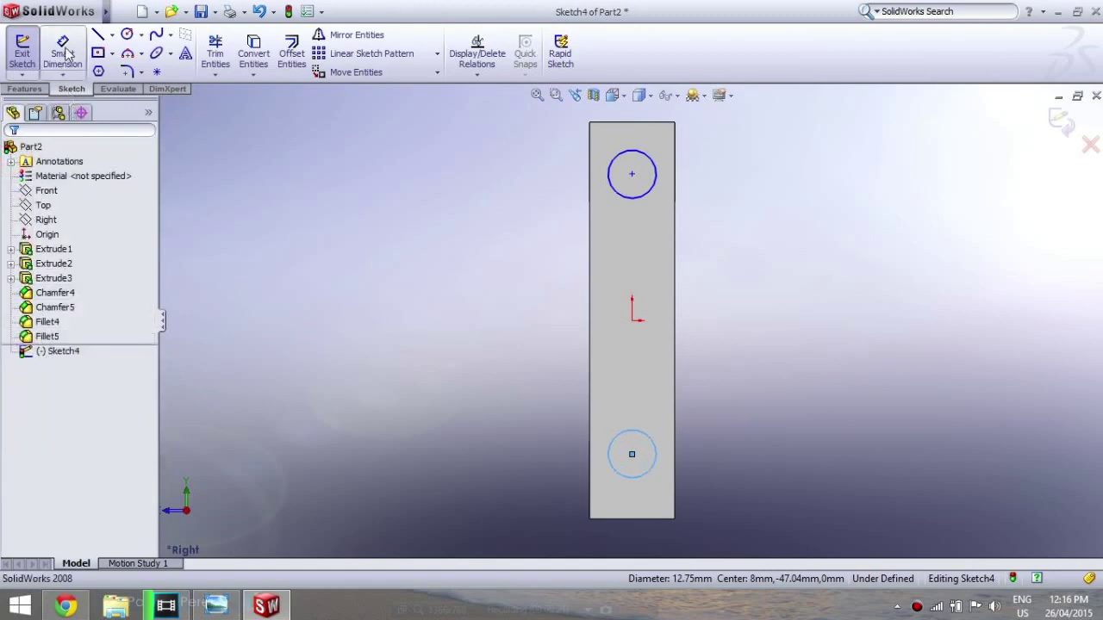
Step: Dimension the top and bottom circle centres 95/2 = 47.50 mm vertically from the origin
click(632, 319)
click(753, 337)
text(95/2)
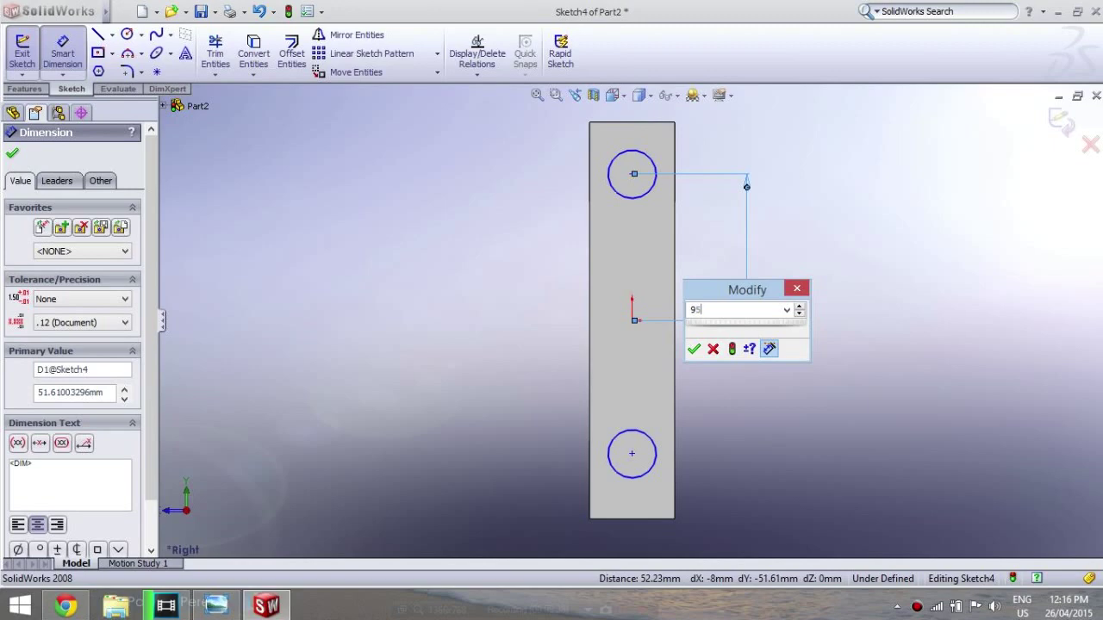
key(Return)
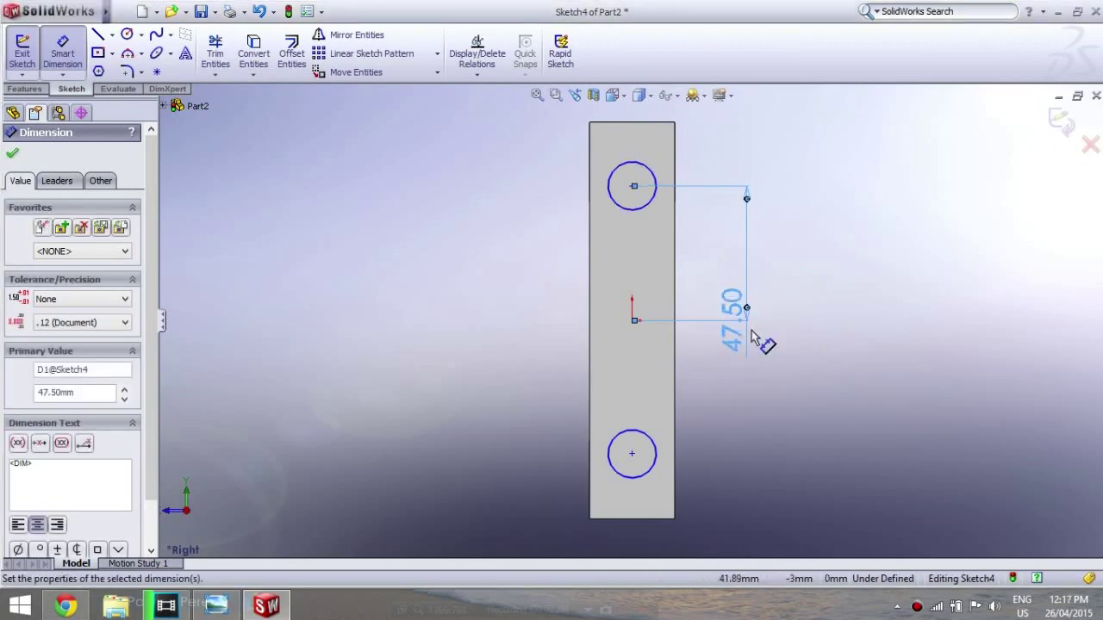
key(Delete)
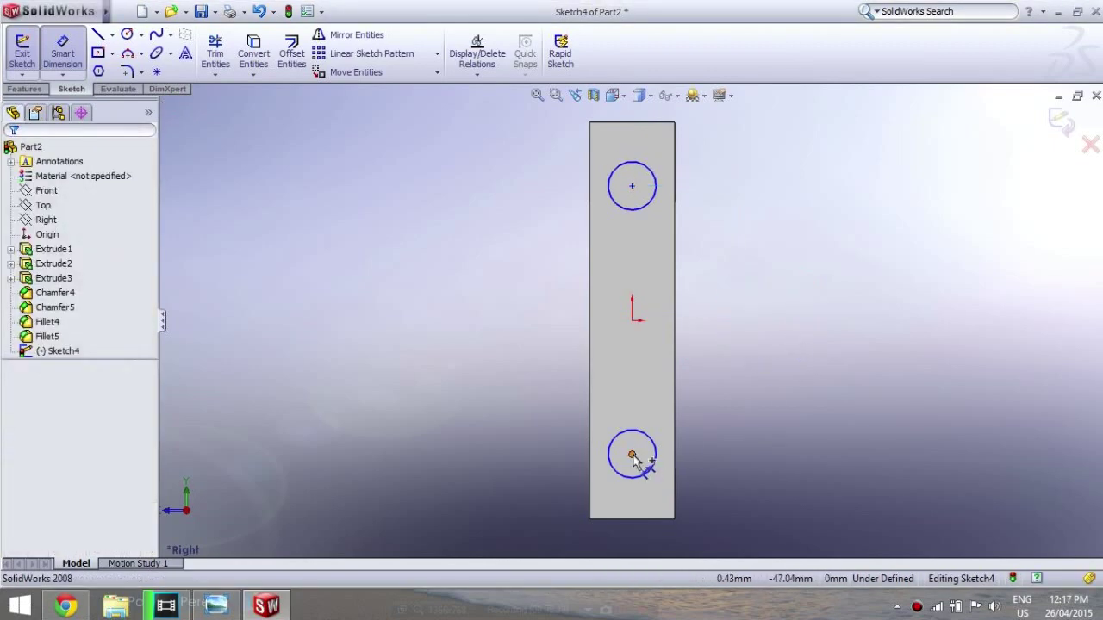
click(632, 455)
click(632, 322)
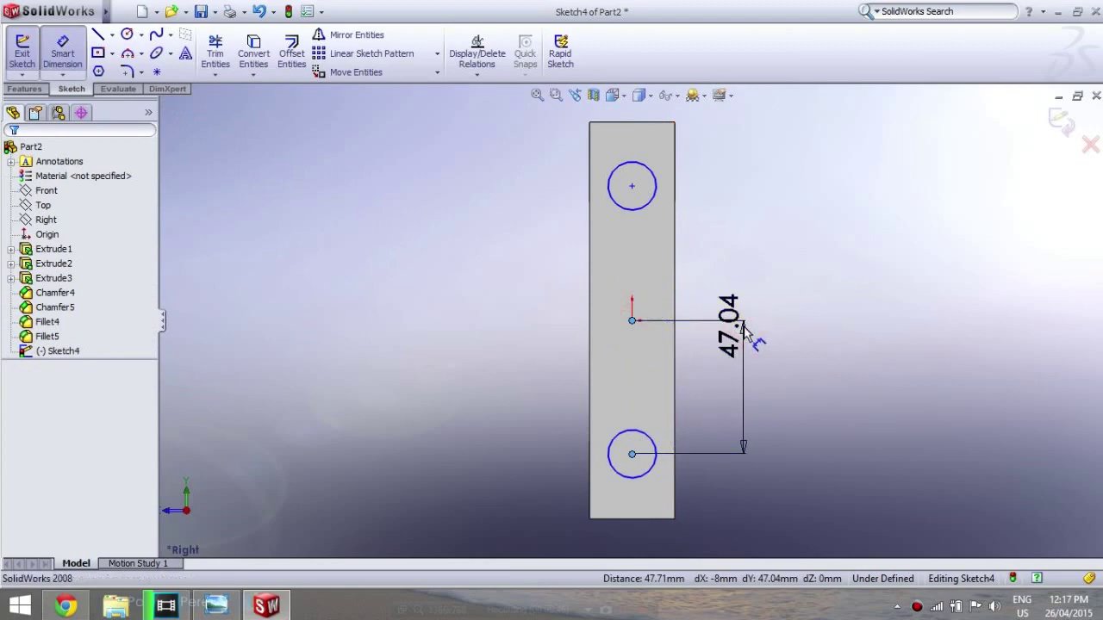
click(746, 336)
text(95/)
key(Return)
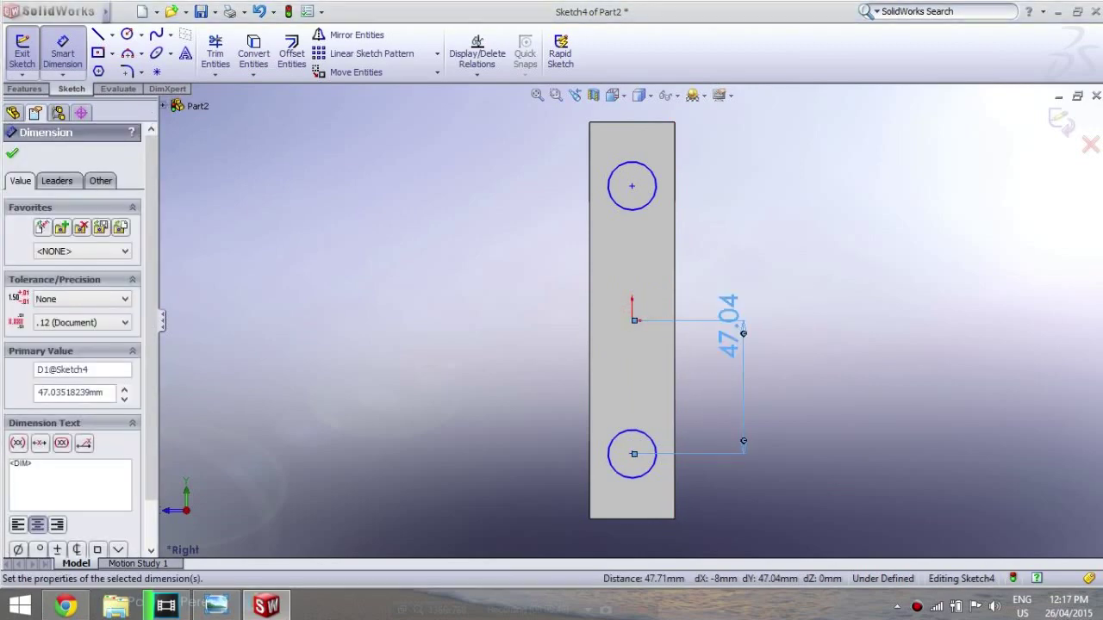
key(Delete)
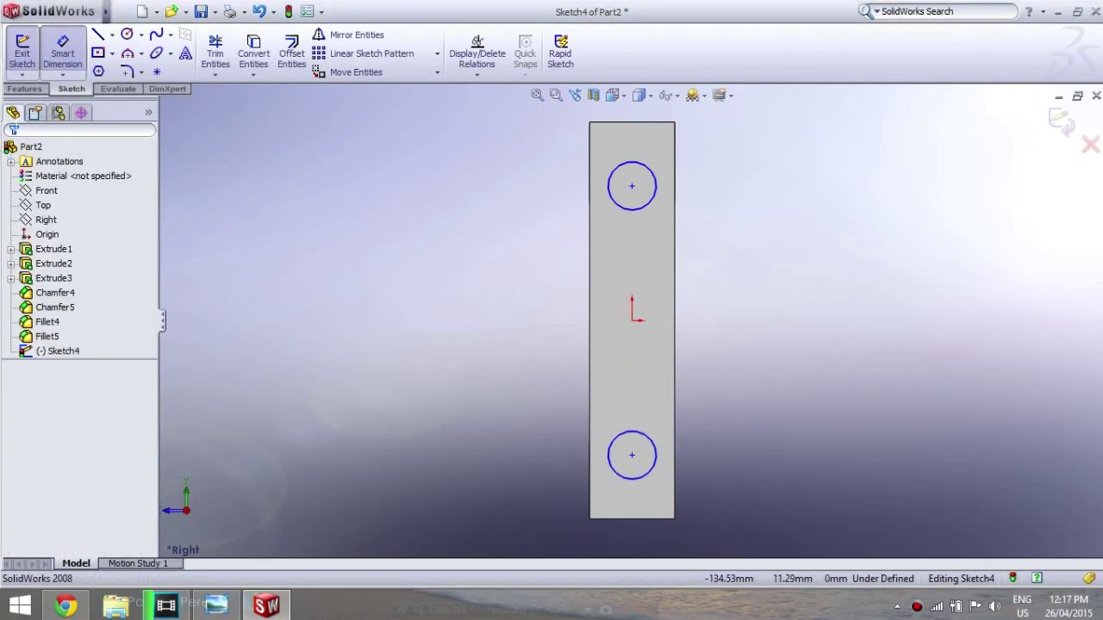
click(19, 90)
Step: Extruded-cut Sketch4's two circles Through All to make two holes in the end plate
click(184, 50)
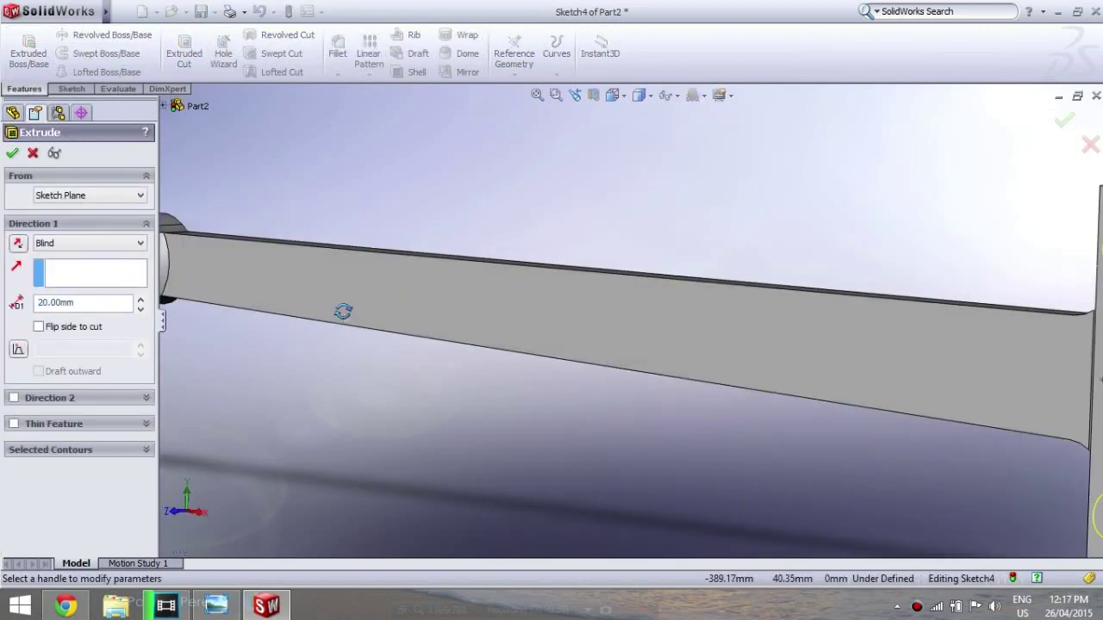
click(120, 244)
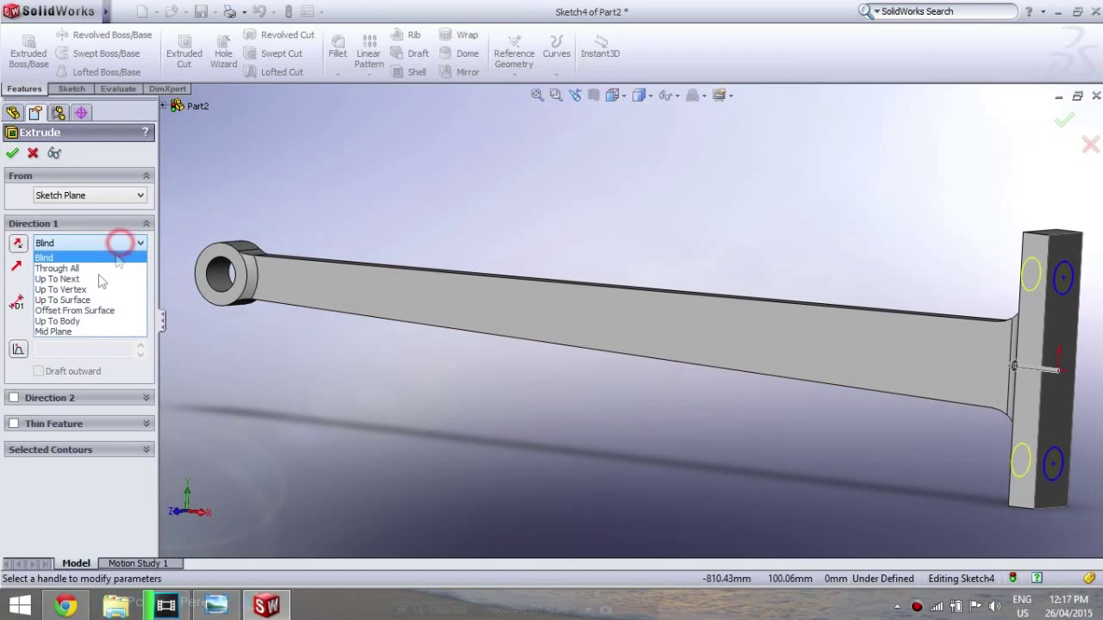
click(75, 268)
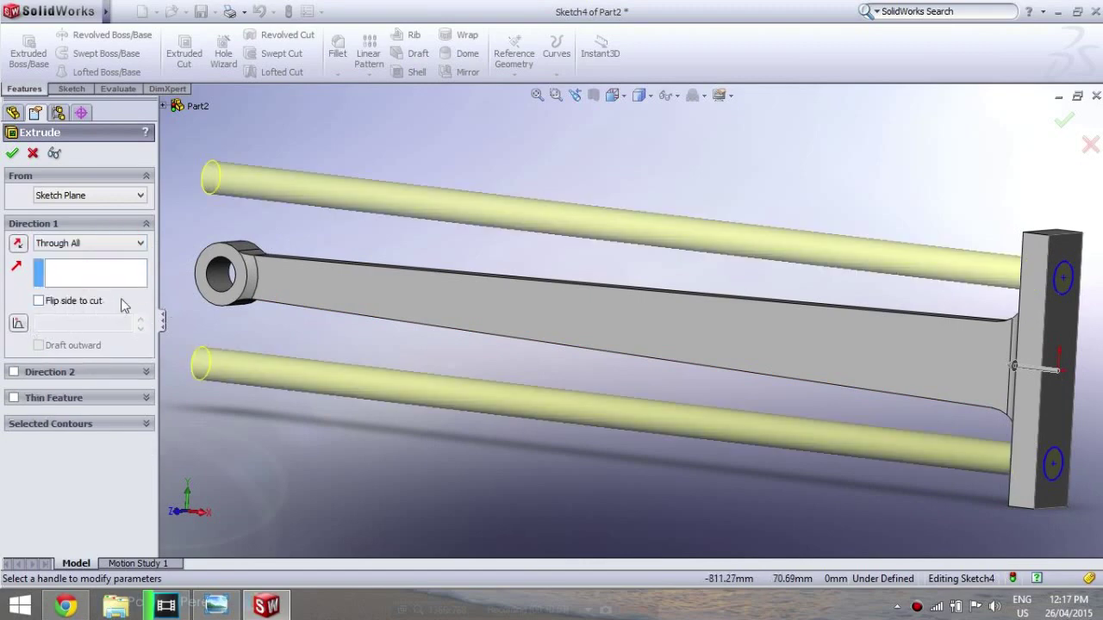
key(Return)
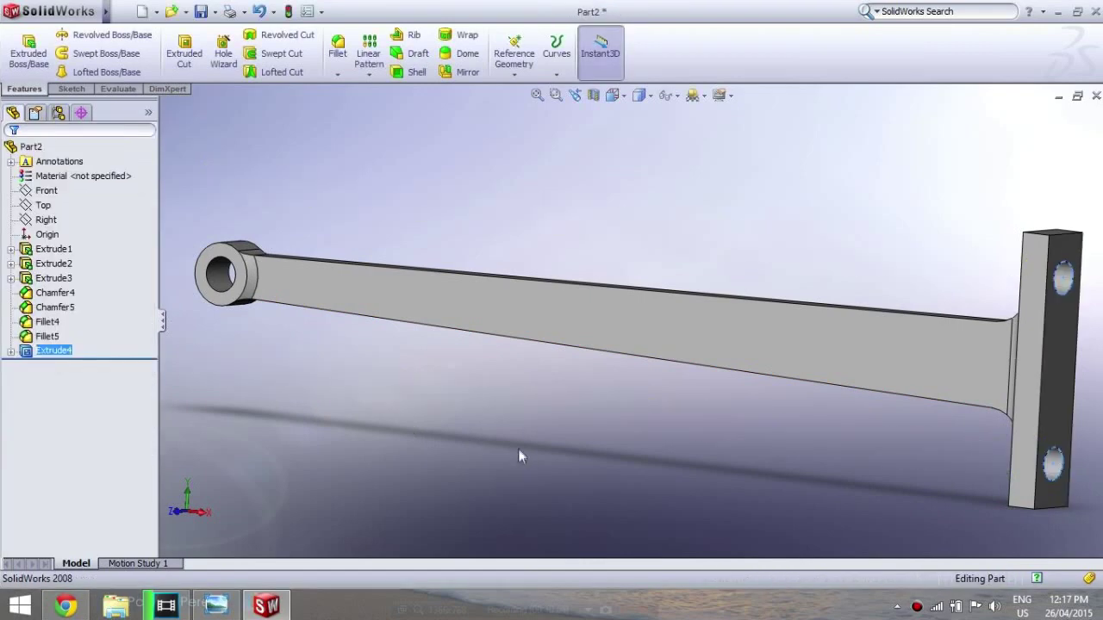
mouse_move(610, 449)
middle_down()
mouse_move(636, 457)
mouse_move(568, 449)
mouse_move(688, 425)
middle_up()
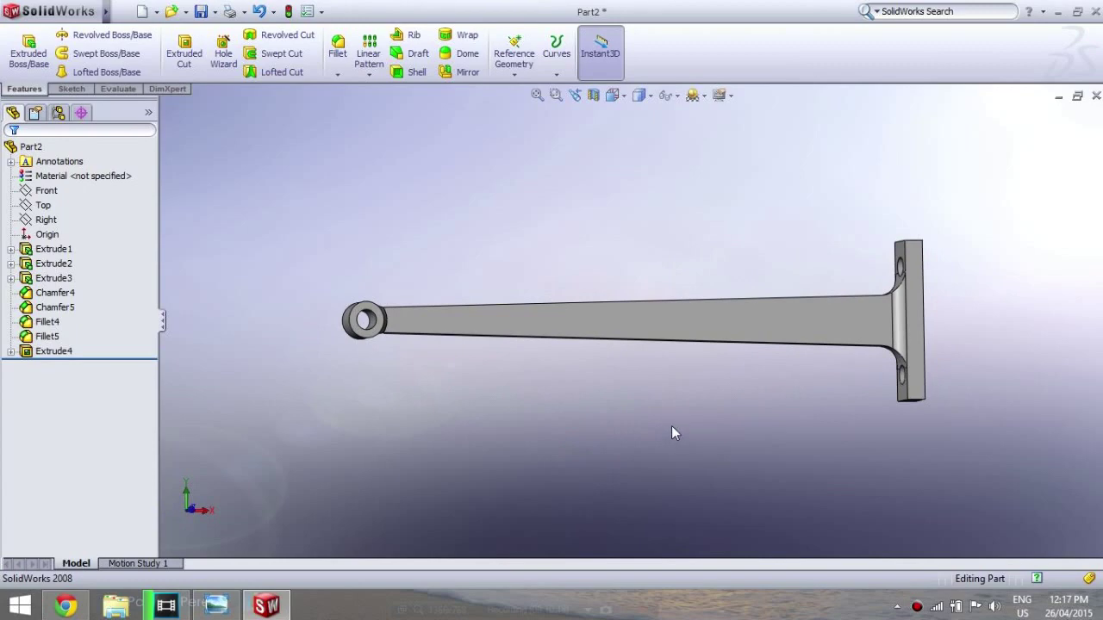
key(ctrl+7)
click(46, 220)
click(110, 195)
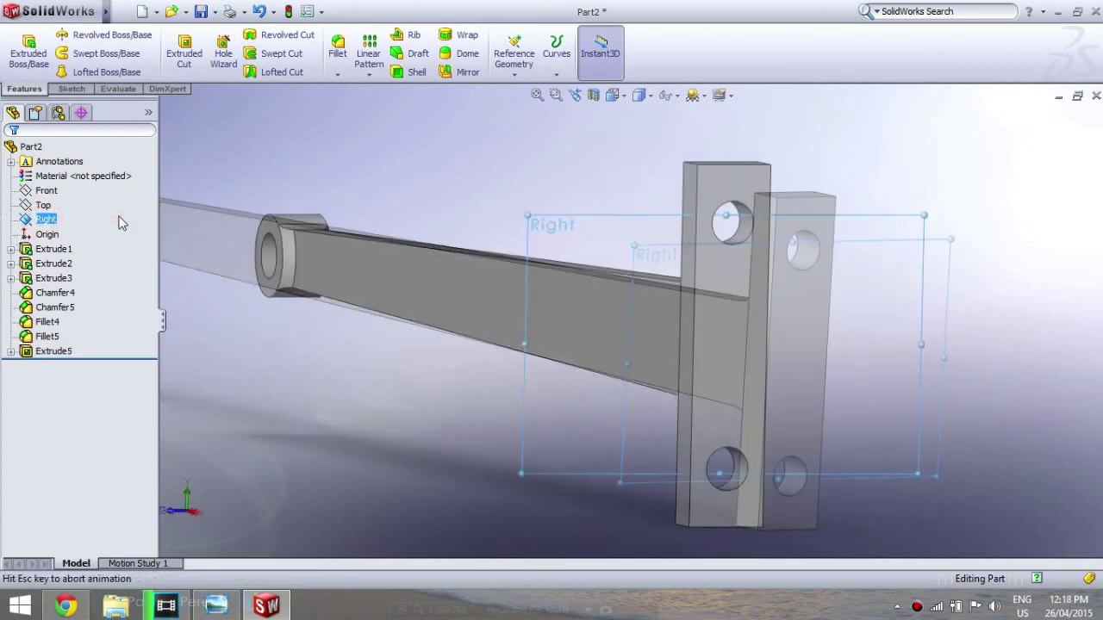
click(43, 205)
click(110, 184)
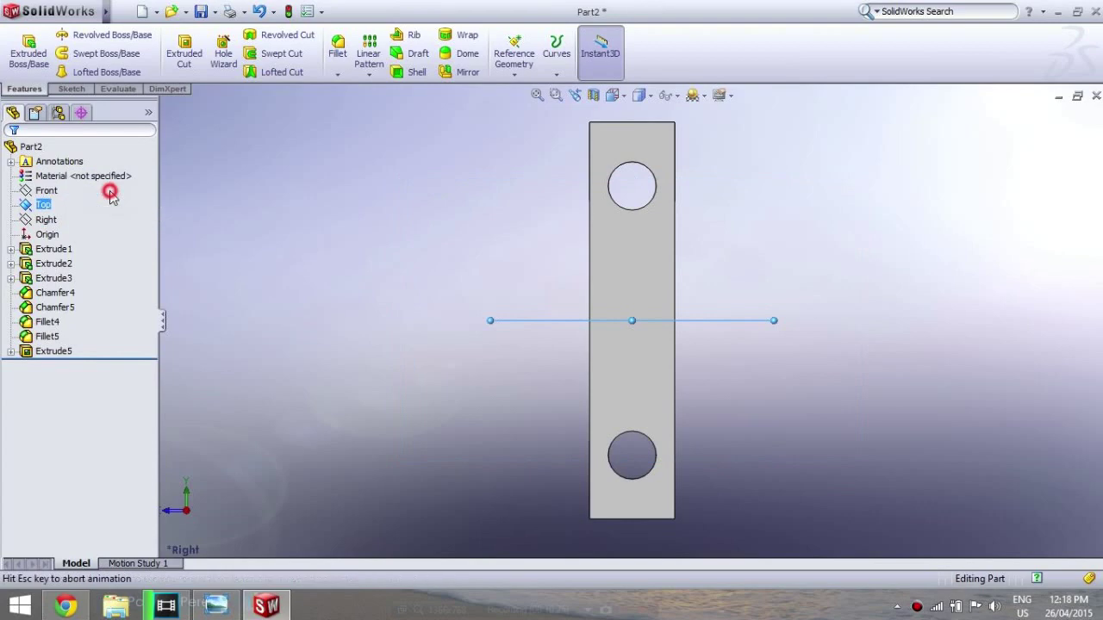
click(52, 191)
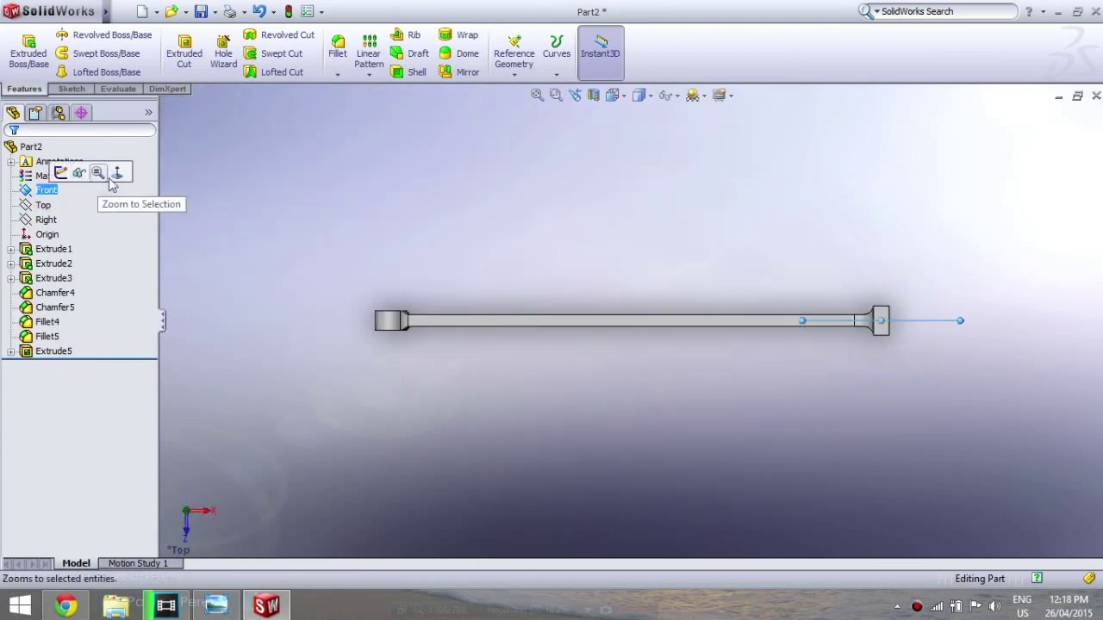
click(119, 177)
click(308, 221)
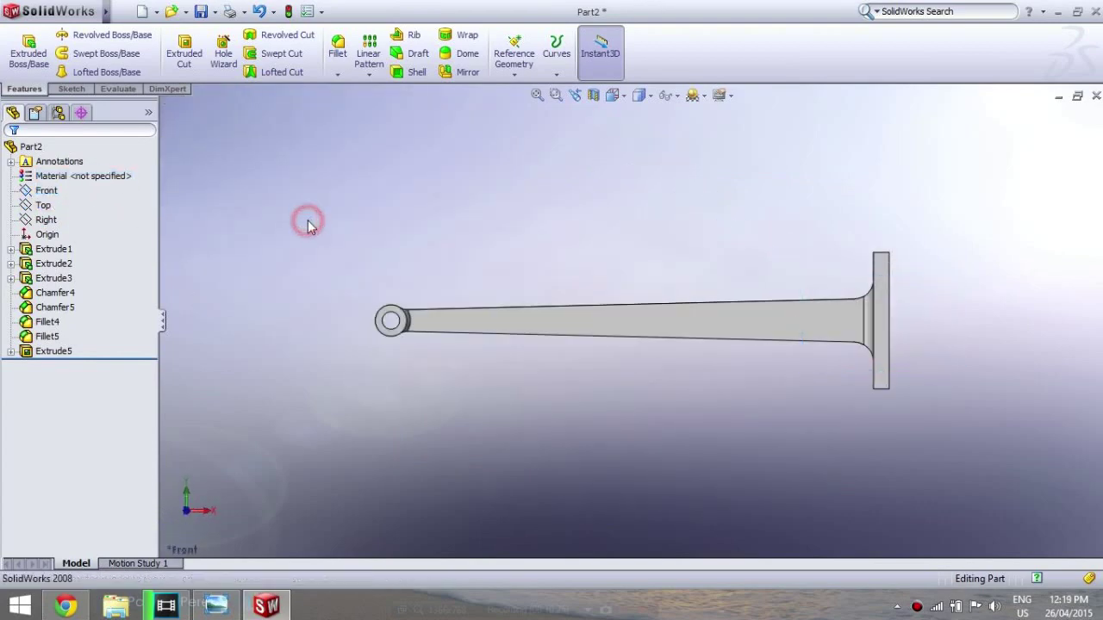